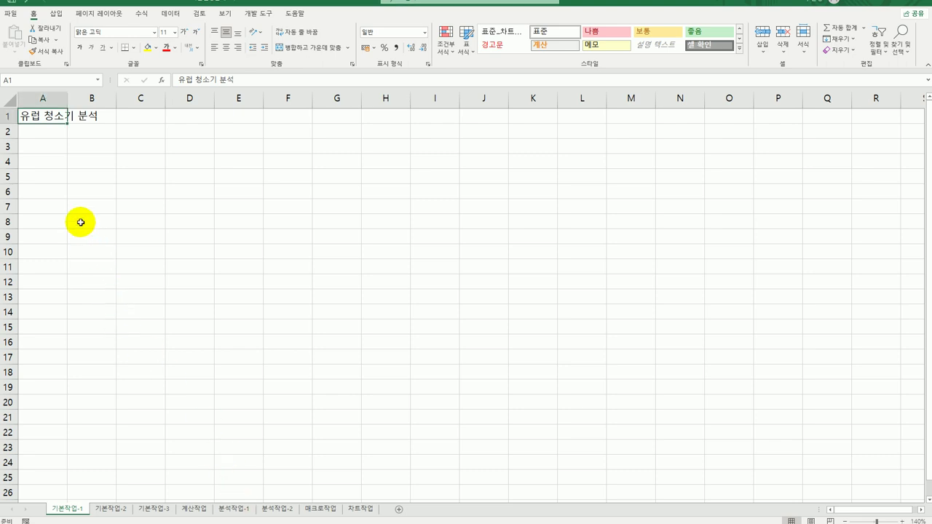
left_click_drag(35, 143, 378, 237)
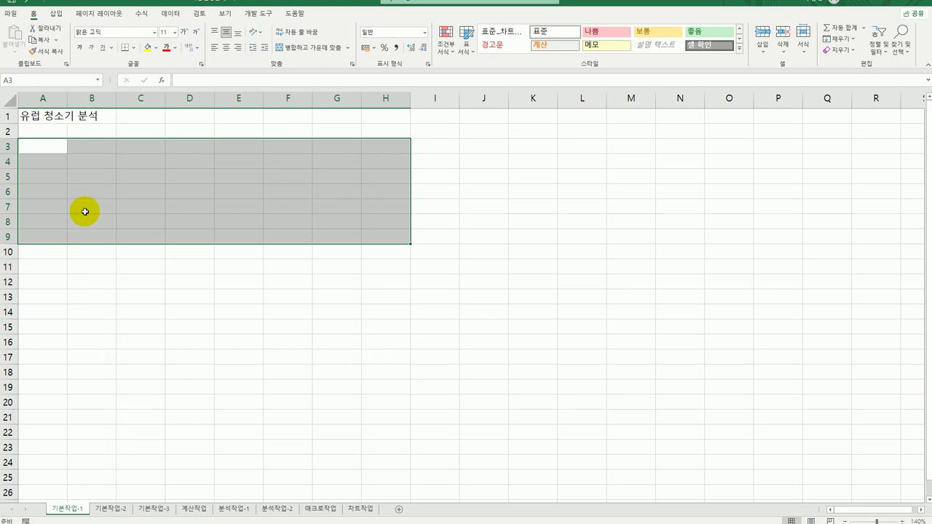
On the 기본작업-2 sheet, merge and center the title across A1:G1.
left_click(110, 509)
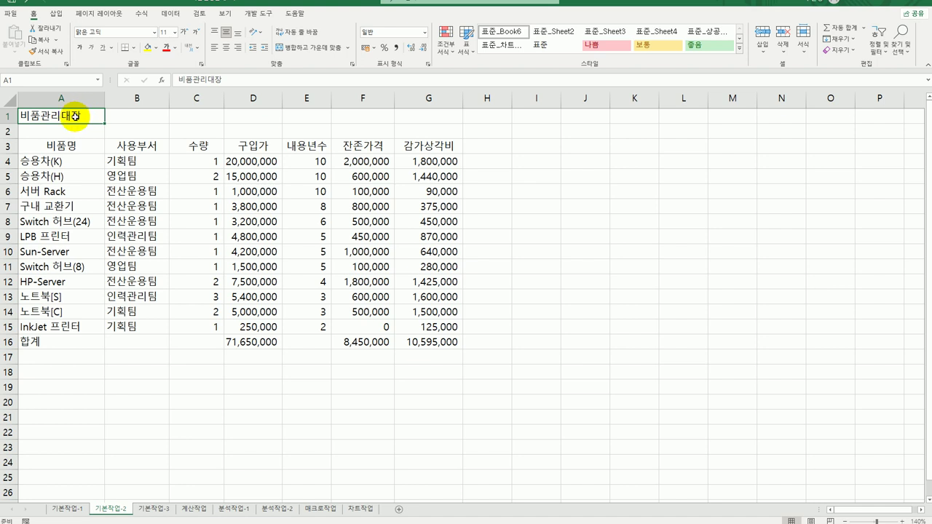
left_click_drag(78, 115, 404, 117)
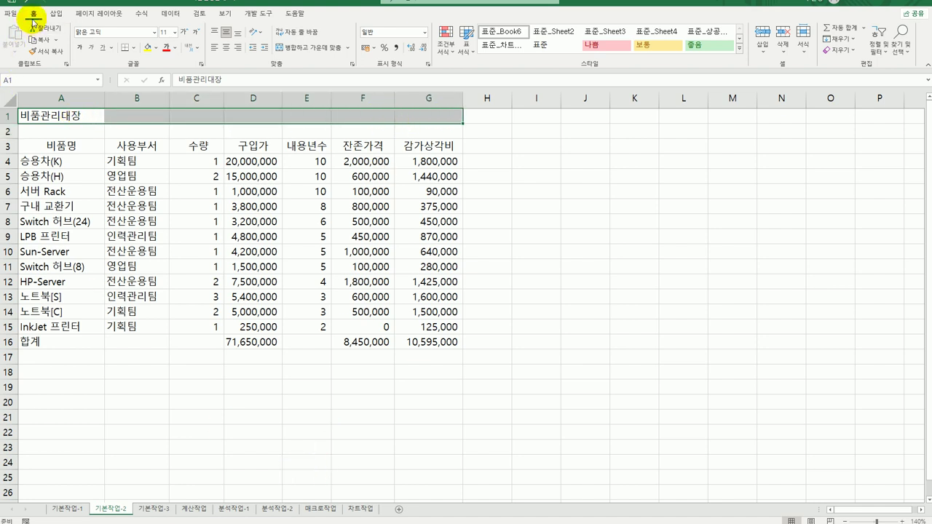
left_click(300, 48)
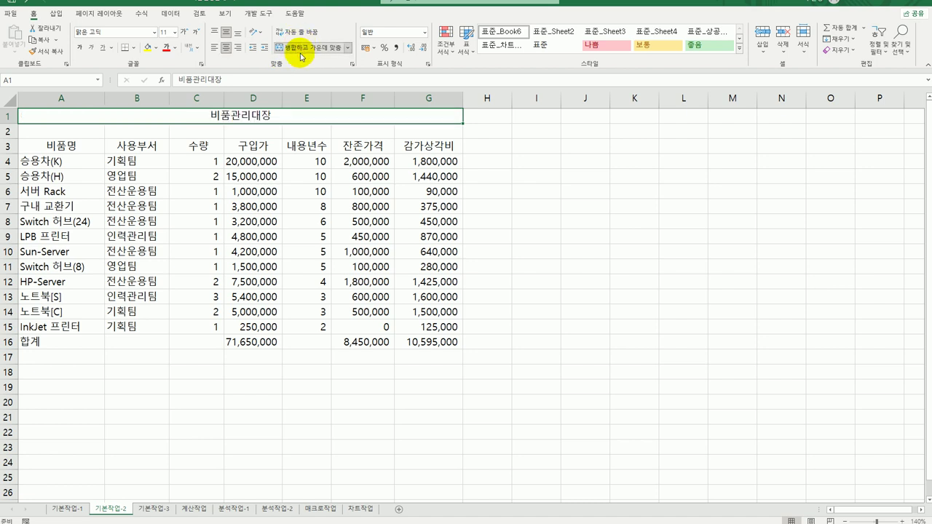
Format the merged title in 굴림체, size 16, bold and underlined.
left_click(155, 33)
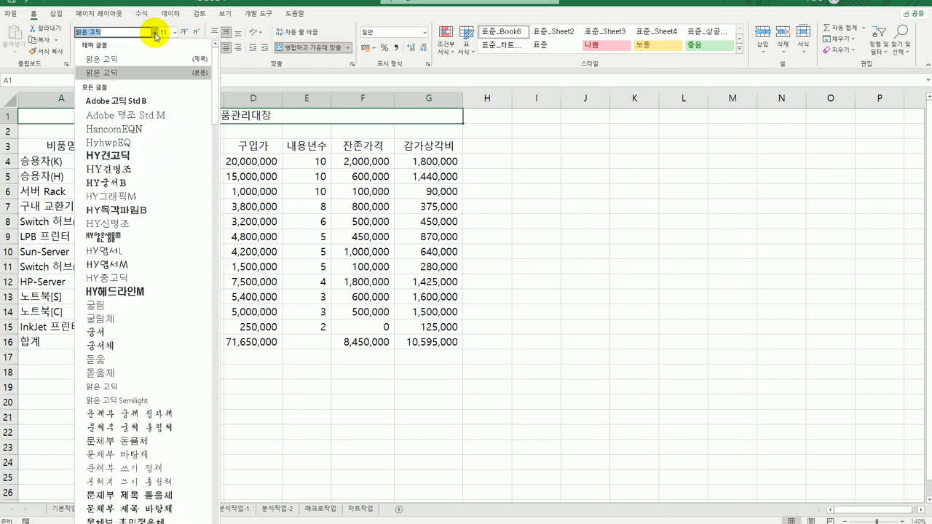
left_click(120, 318)
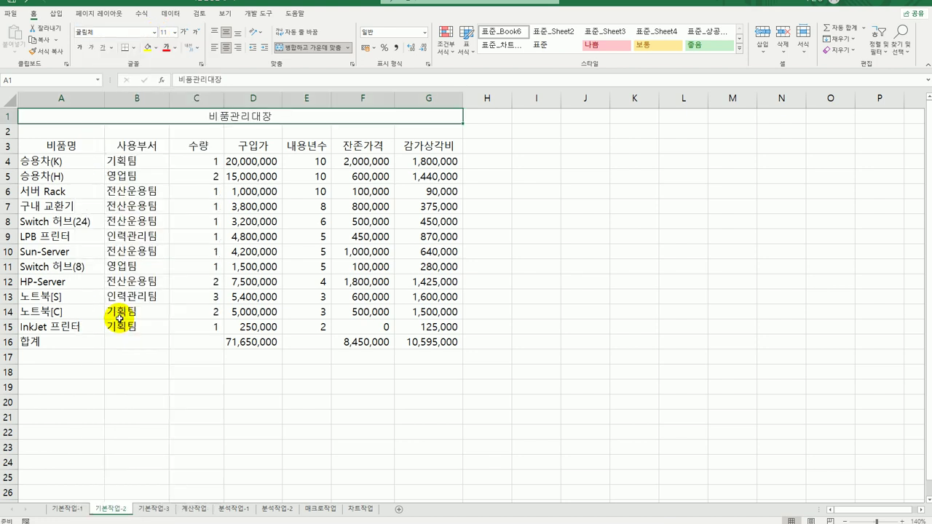
left_click(175, 33)
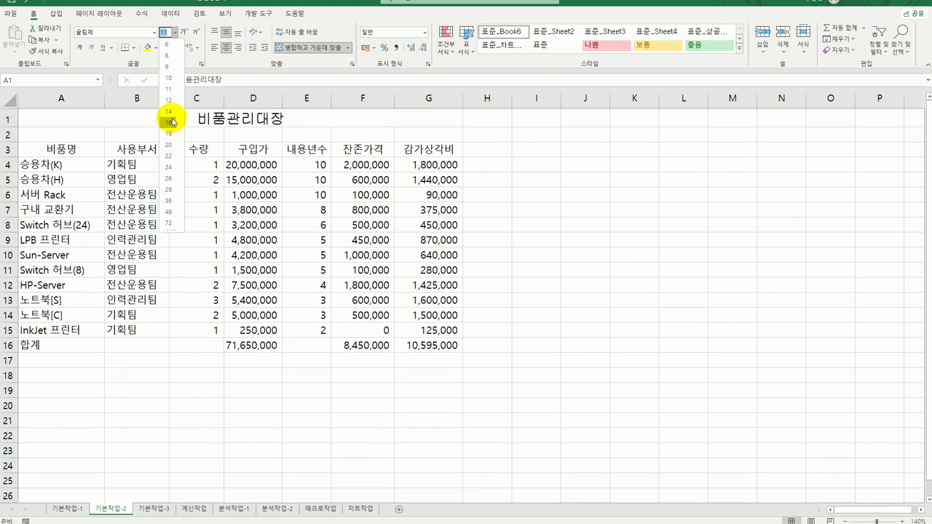
left_click(168, 118)
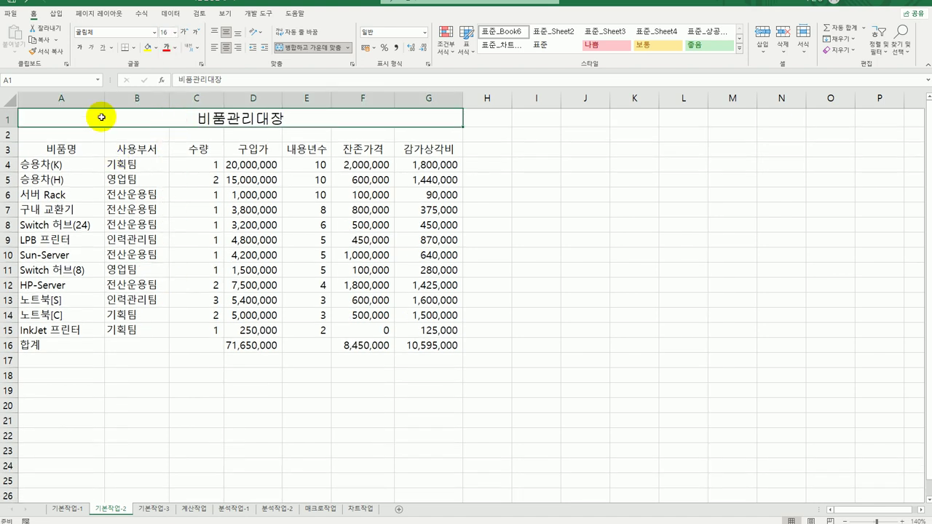
left_click(81, 49)
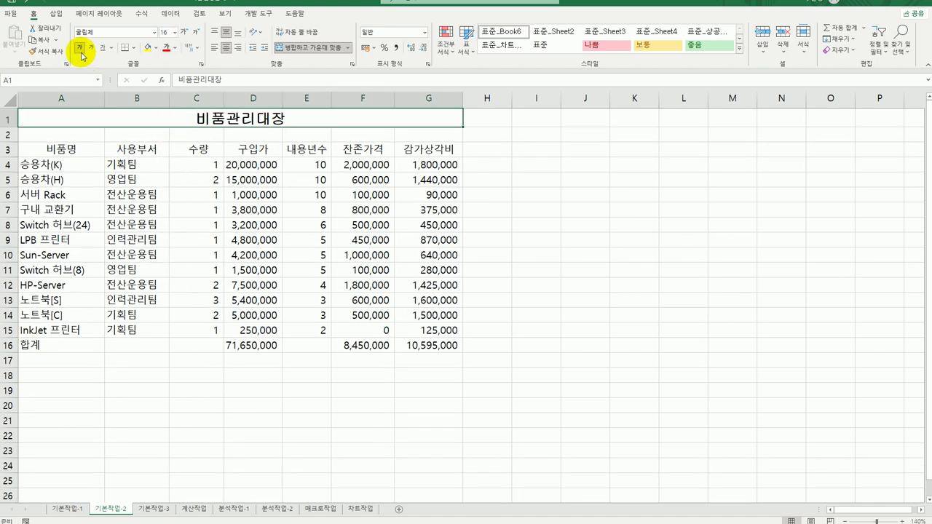
left_click(103, 48)
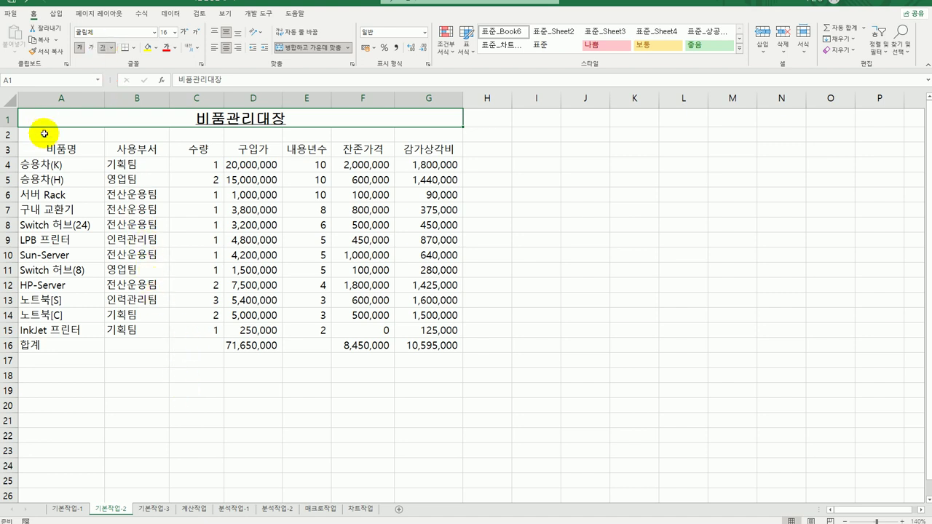
Apply all borders to the table range A3:G16.
left_click_drag(42, 149, 428, 345)
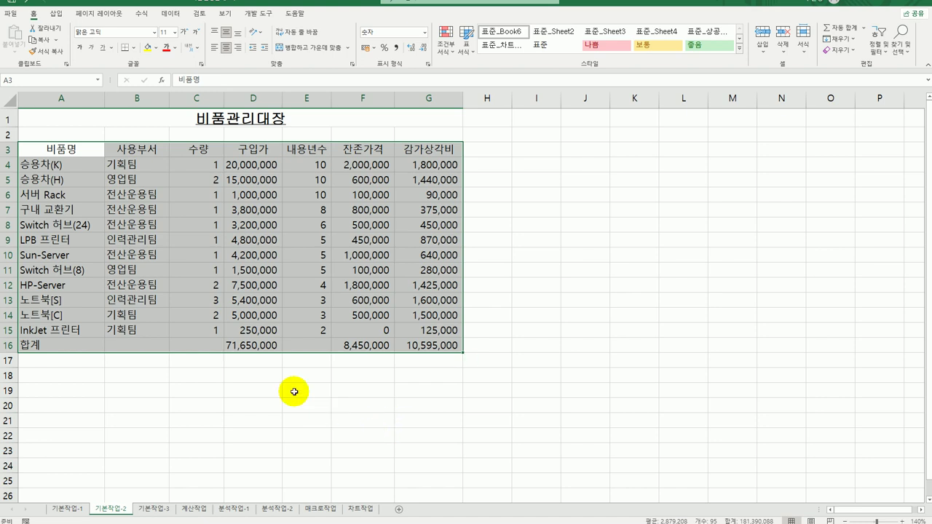
left_click(131, 48)
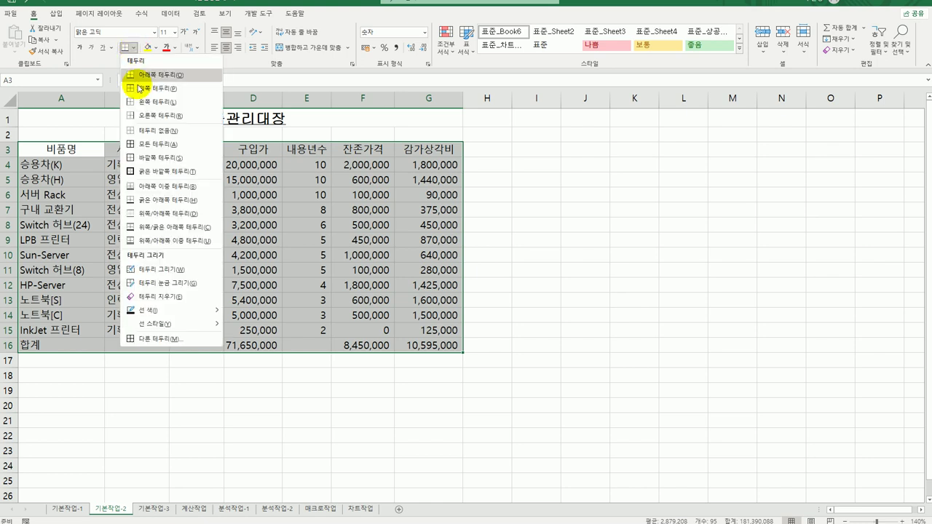
left_click(159, 144)
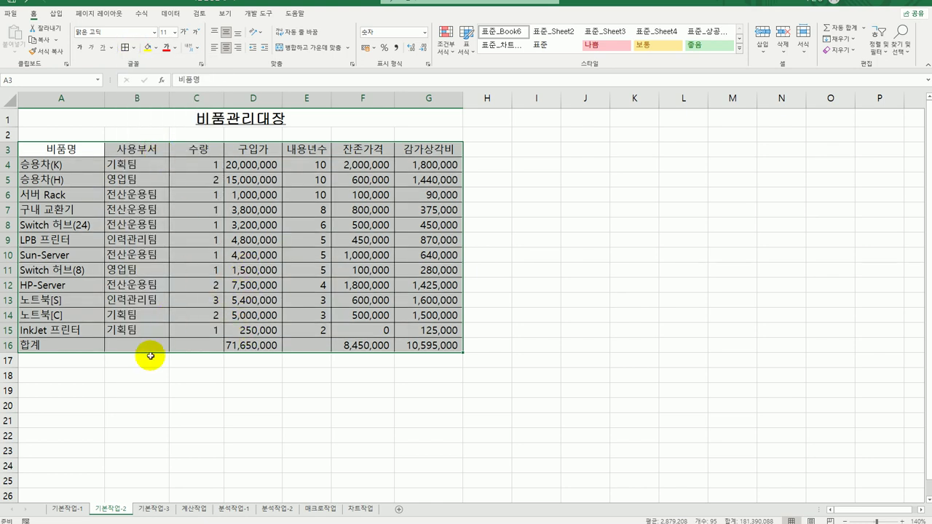
Add both diagonal borders to the empty total-row cells C16 and E16 so each is crossed with an X.
left_click(201, 347)
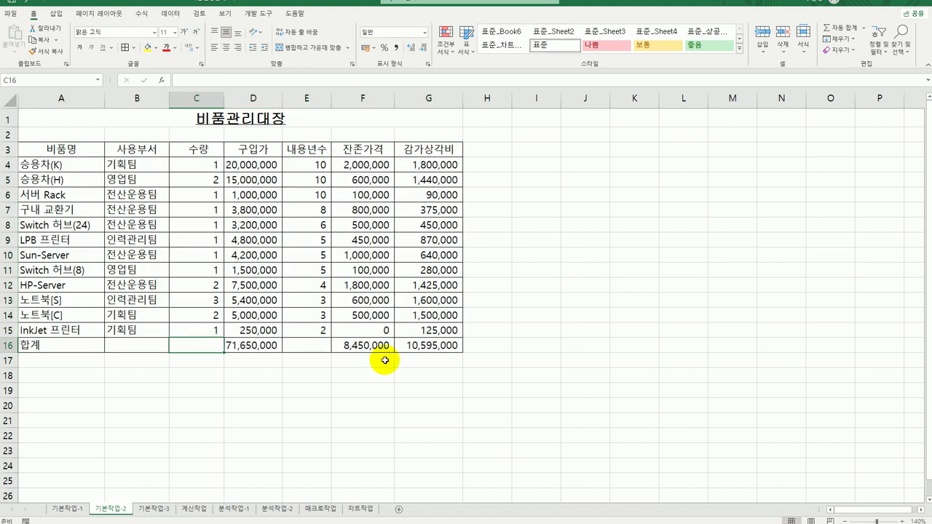
left_click(324, 347, "ctrl")
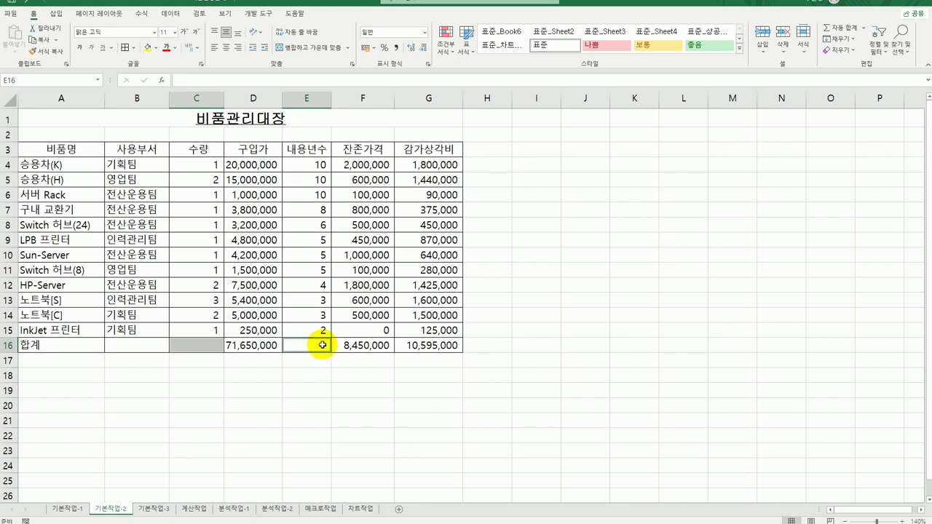
right_click(322, 345)
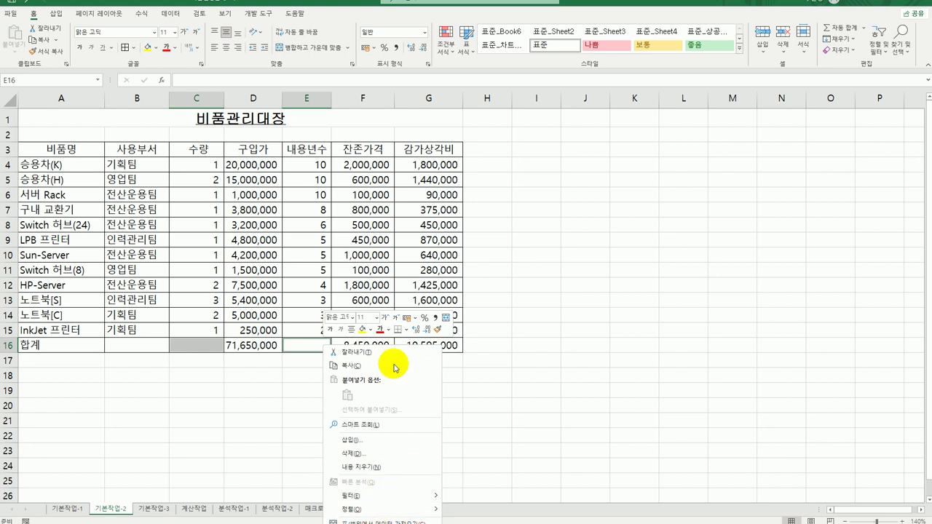
key("Escape")
scroll(546, 312, "down", 2)
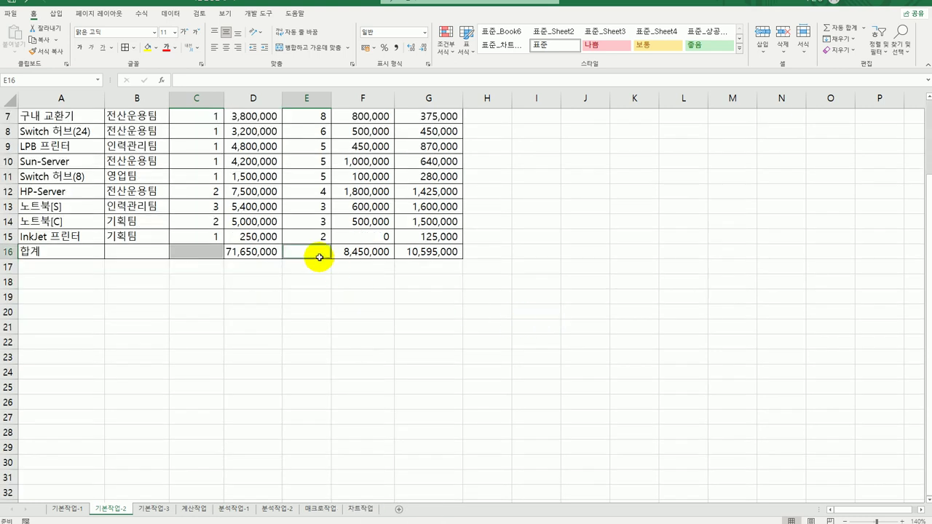
right_click(320, 257)
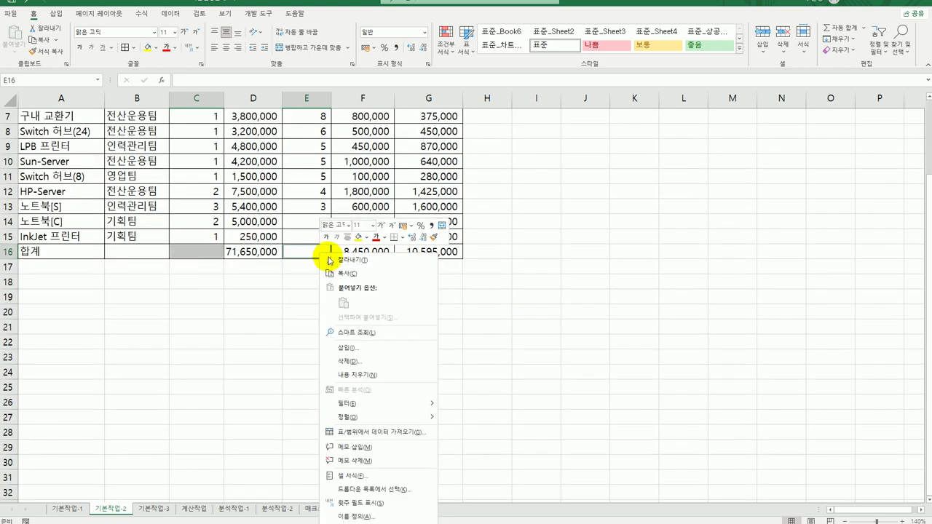
left_click(375, 475)
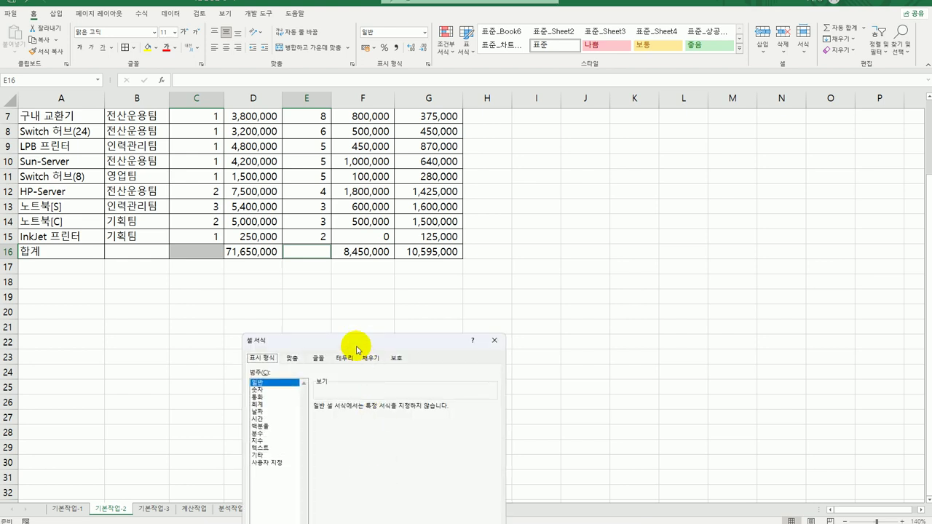
left_click_drag(357, 348, 415, 153)
left_click(400, 161)
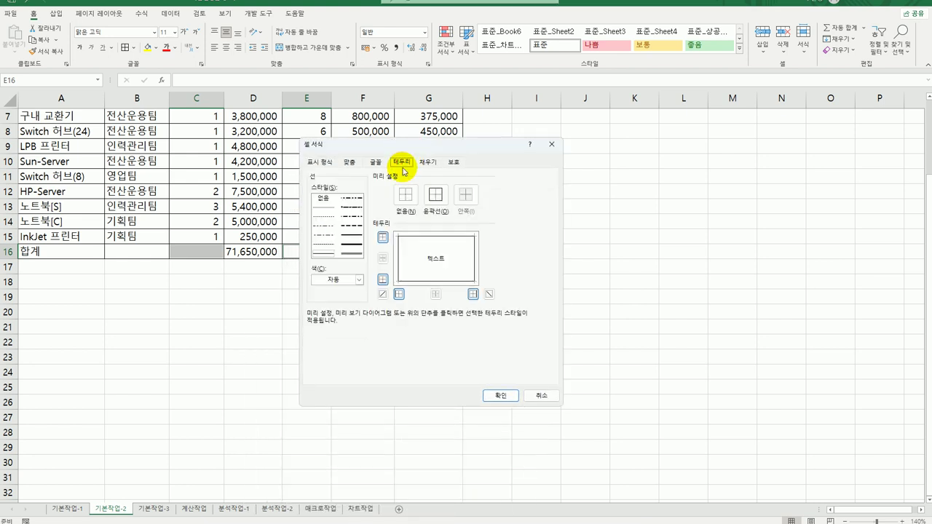
left_click(382, 295)
left_click(489, 294)
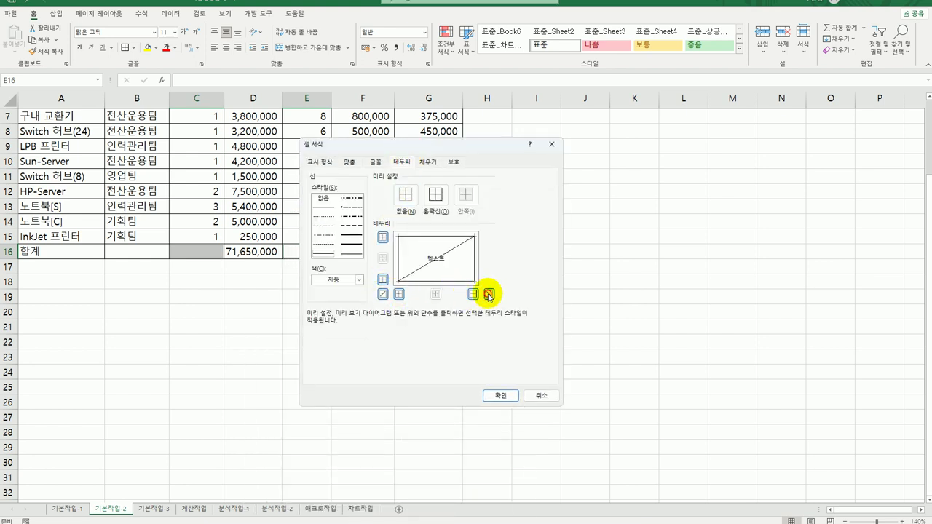
left_click(502, 396)
scroll(511, 400, "up", 2)
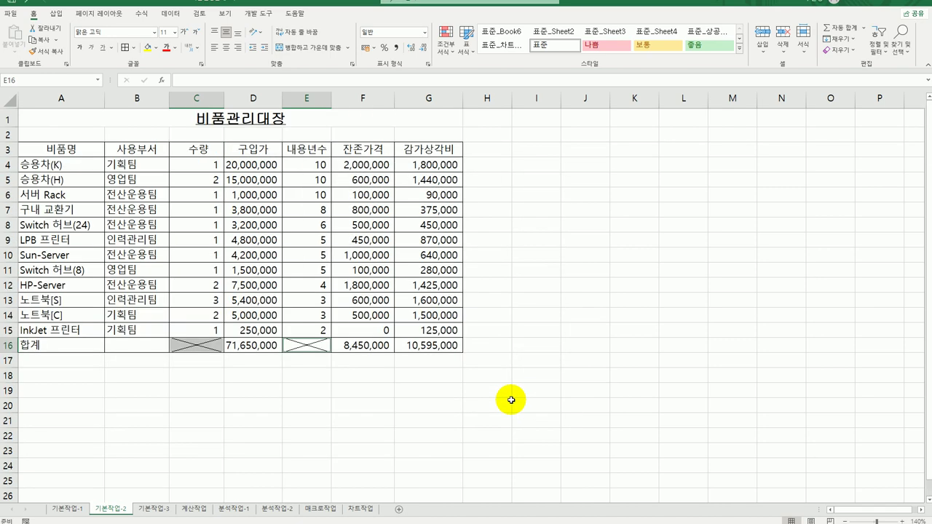
Merge and center A16:B16 and convert its label 합계 to the Hanja 合計.
left_click_drag(48, 347, 131, 342)
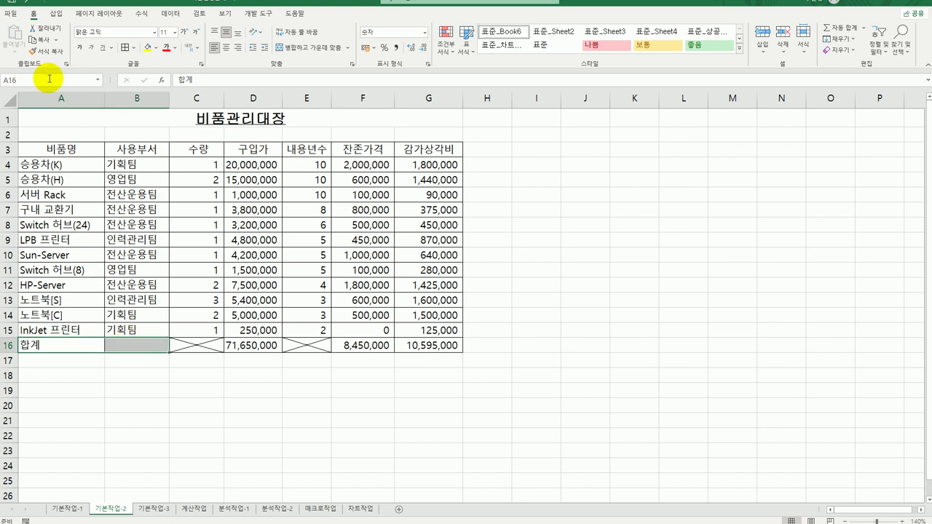
left_click(303, 48)
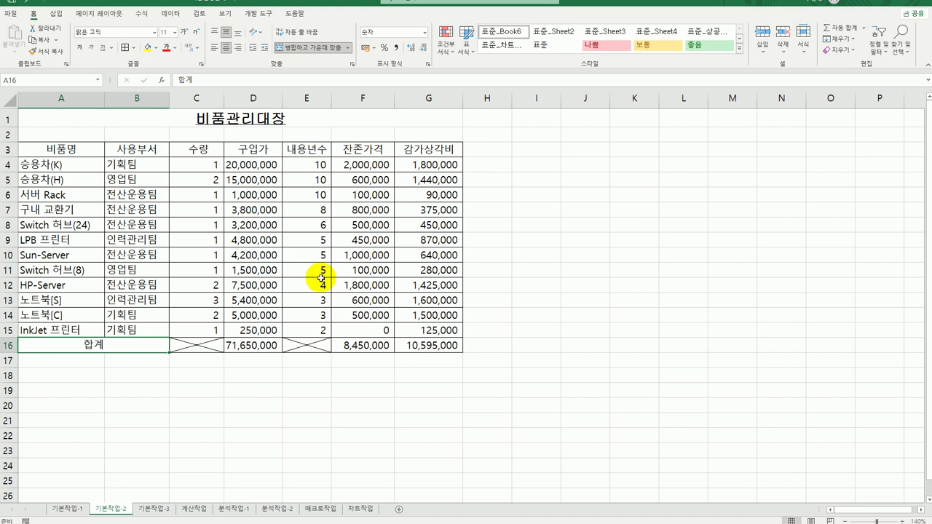
double_click(116, 346)
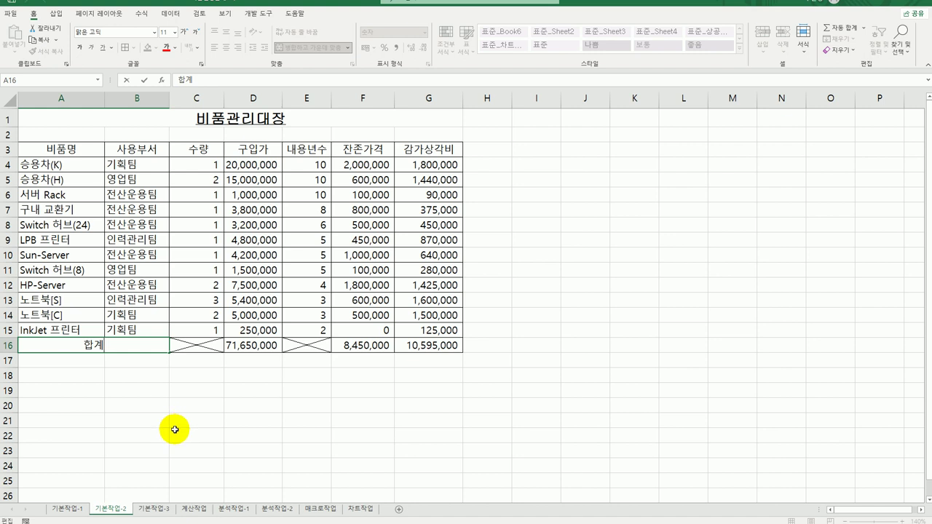
key("Hangul_Hanja")
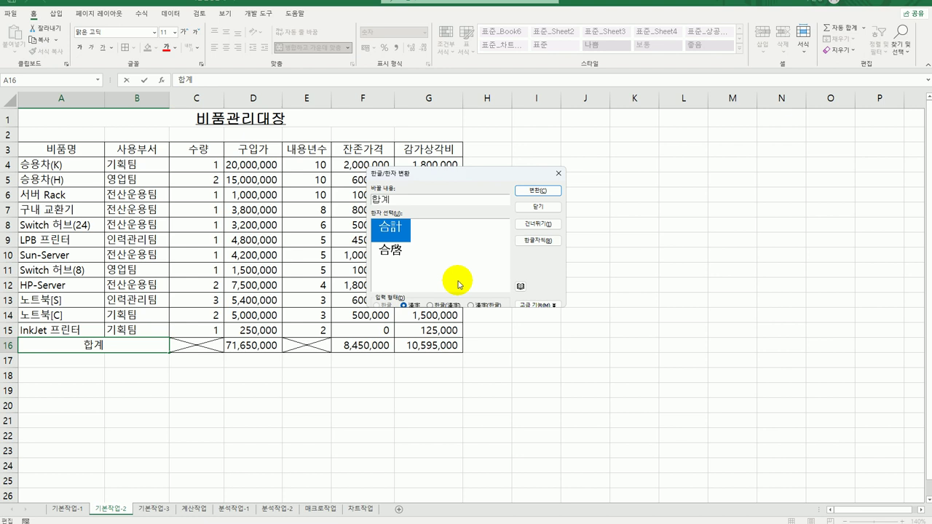
left_click(537, 192)
left_click(565, 345)
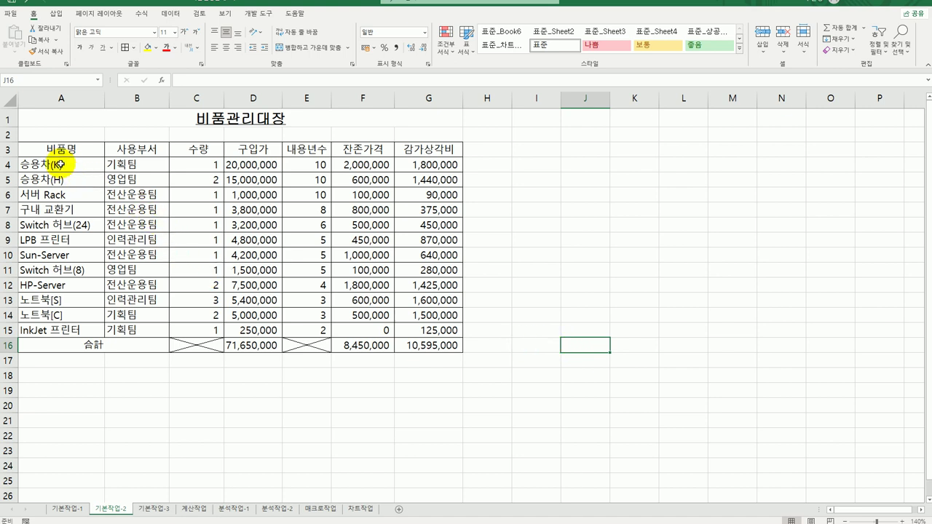
Define the name 비품명 for the range A4:A15.
left_click_drag(58, 163, 50, 331)
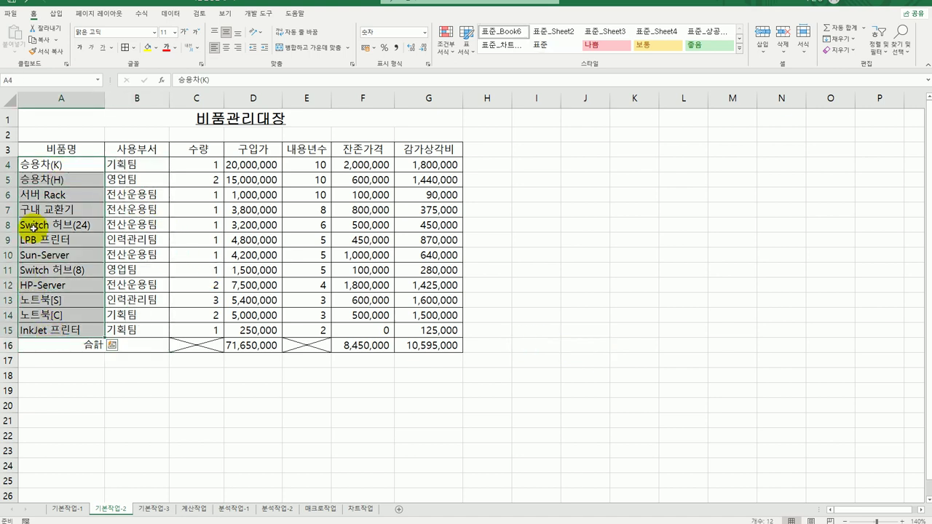
left_click(20, 78)
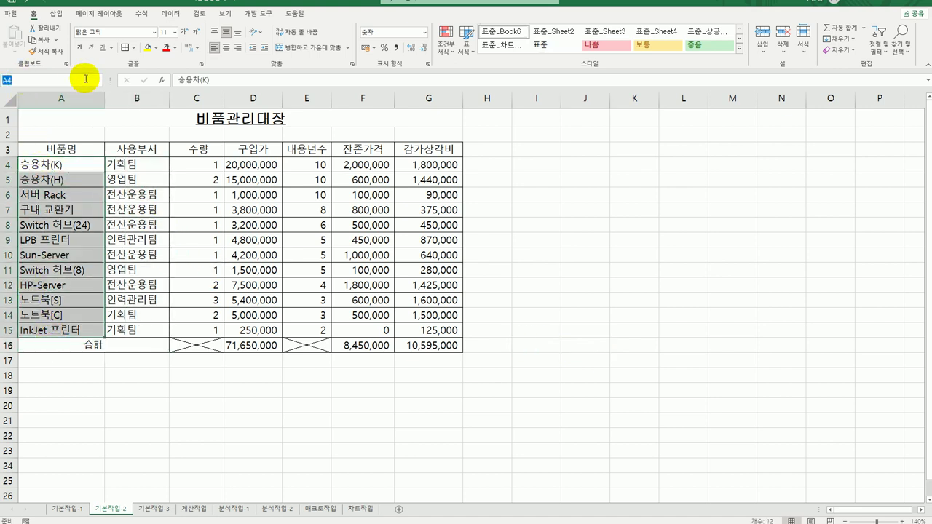
type("ㅇ")
type("비품ㅁ")
type("명")
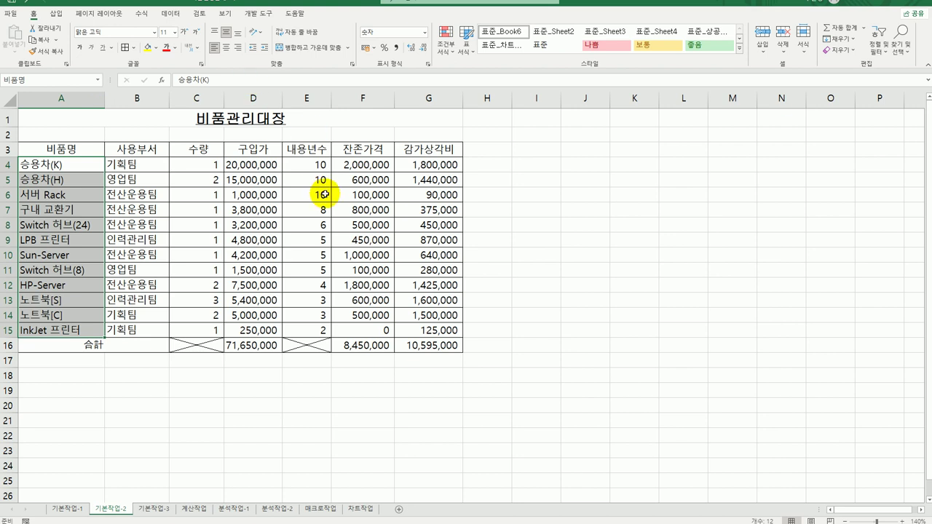
Apply the custom number format #년 to the 내용년수 values in E4:E15.
left_click_drag(317, 166, 301, 328)
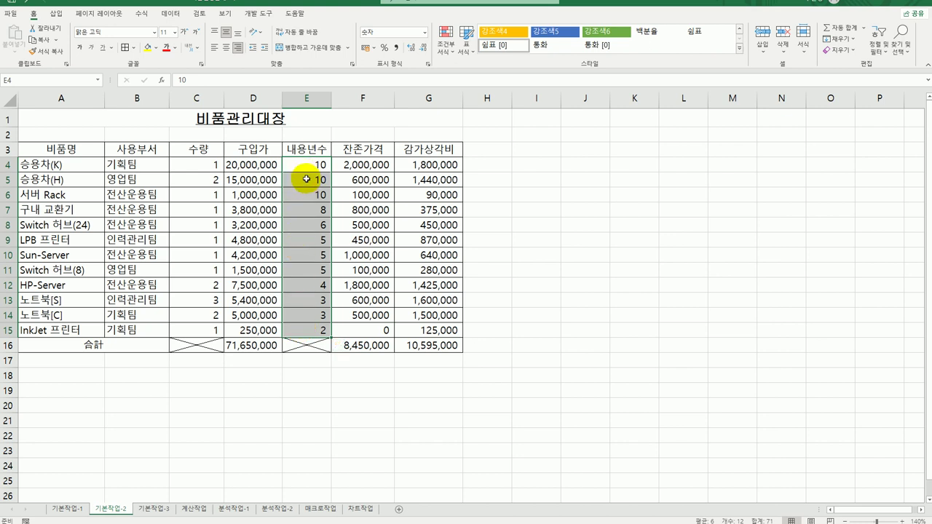
right_click(306, 175)
left_click(399, 388)
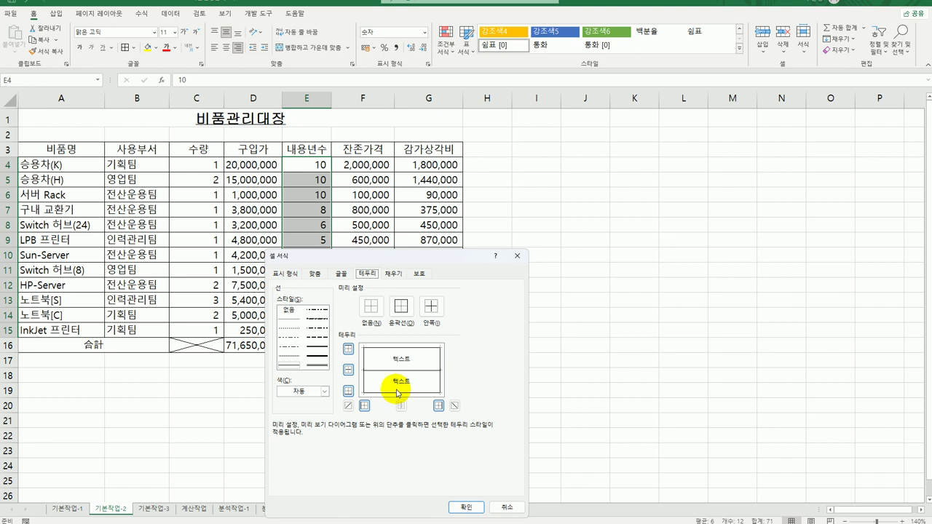
left_click_drag(385, 257, 608, 131)
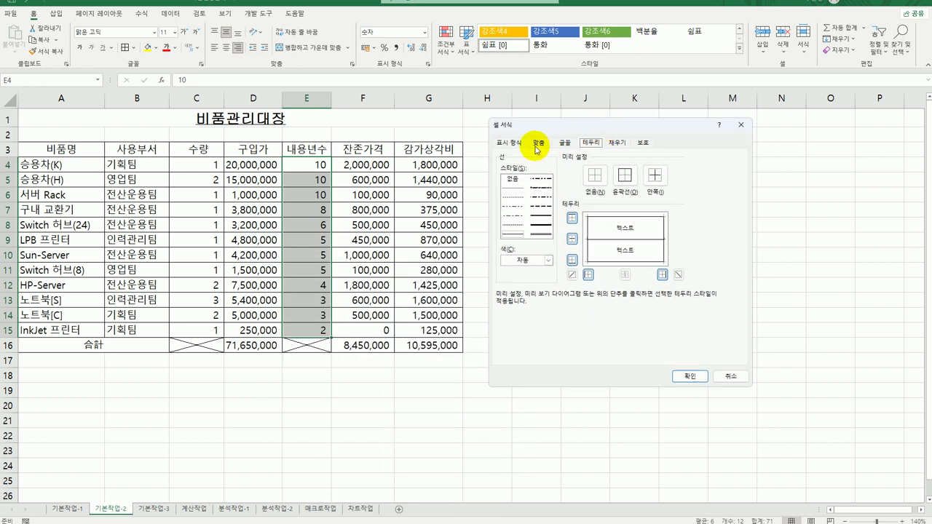
left_click(509, 142)
left_click(513, 248)
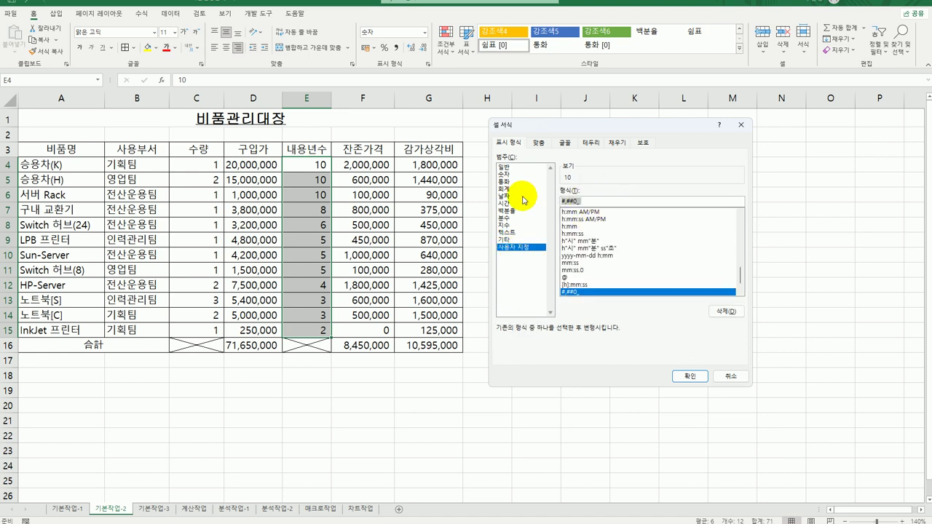
type("#")
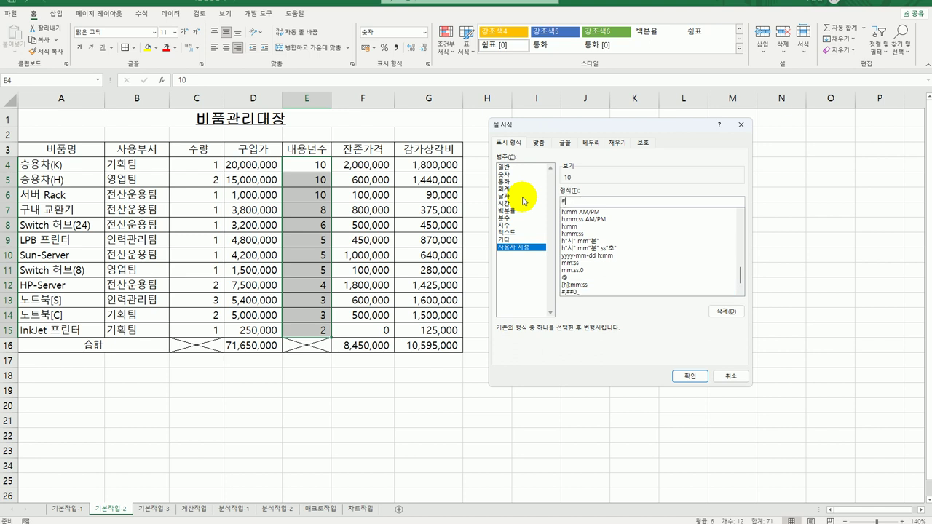
type("년")
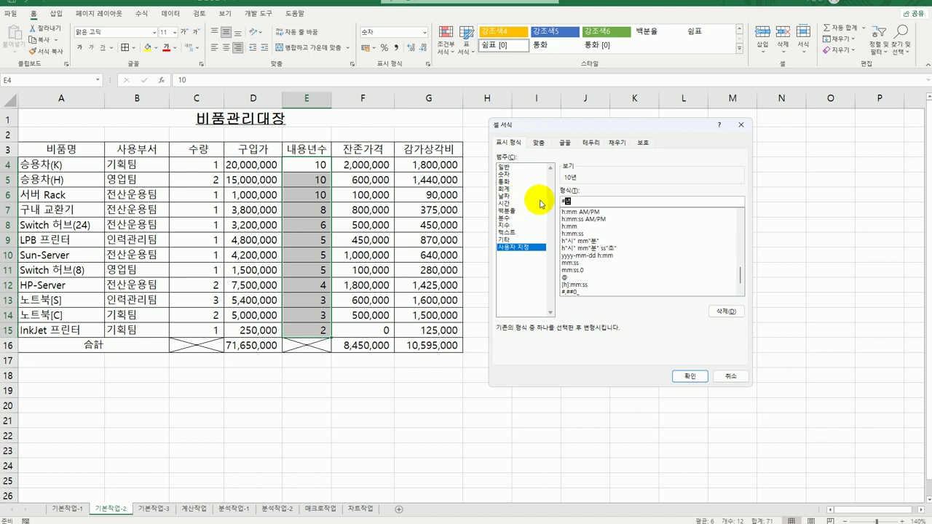
double_click(567, 202)
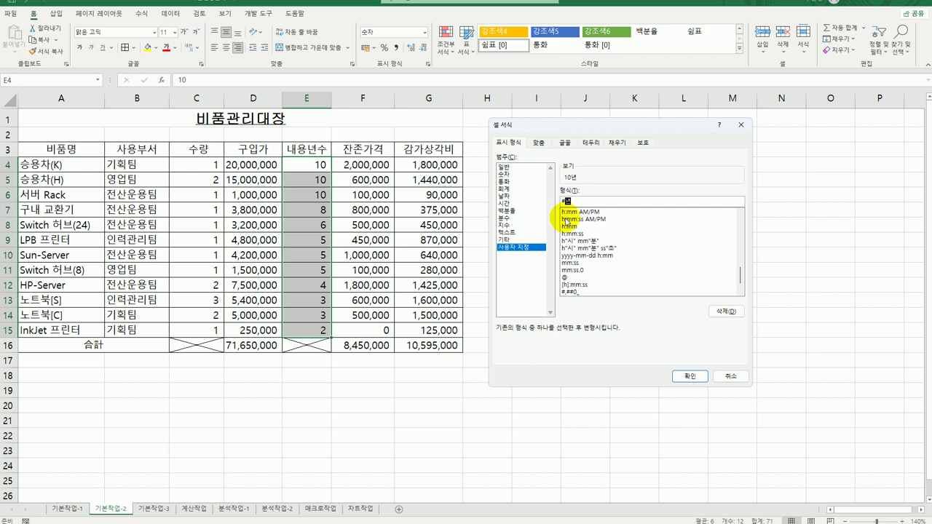
left_click(684, 377)
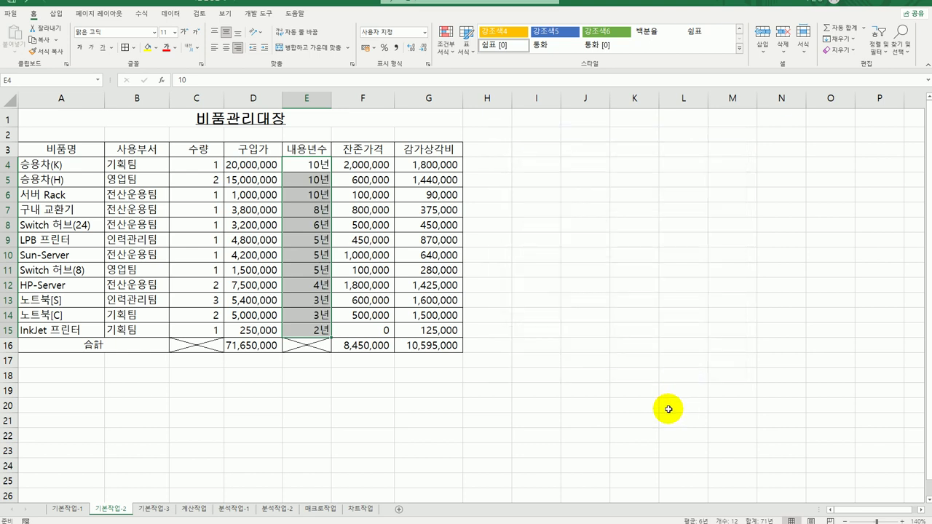
left_click(668, 409)
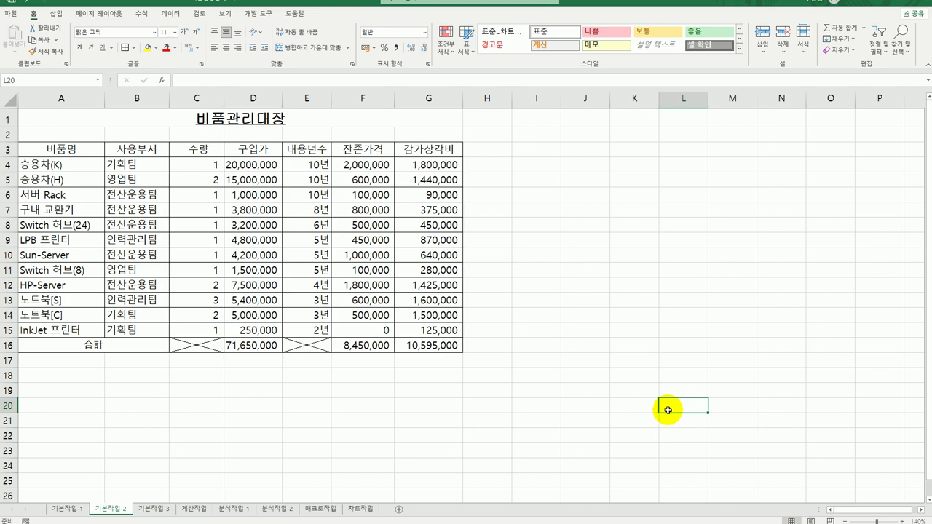
On the 기본작업-3 sheet, create a conditional formatting rule for A4:F12 that uses a formula to determine the cells.
left_click(156, 508)
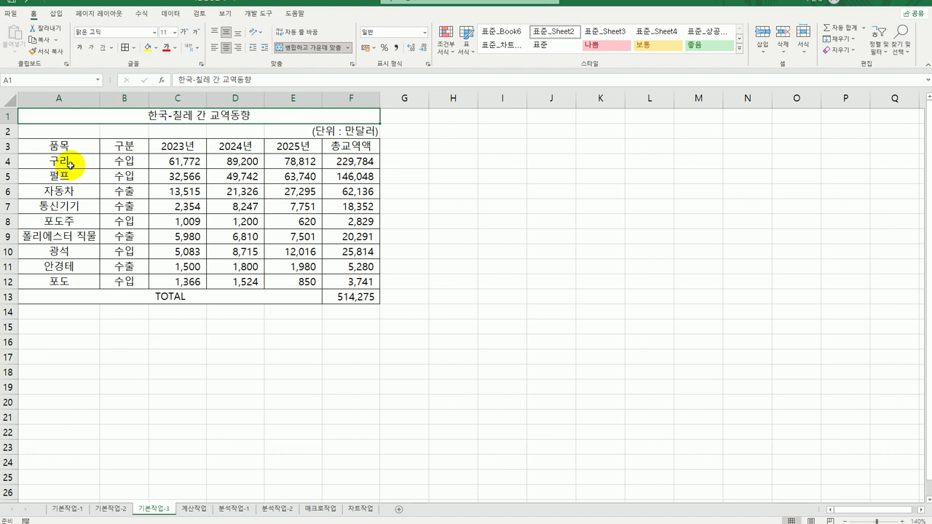
left_click_drag(71, 161, 351, 285)
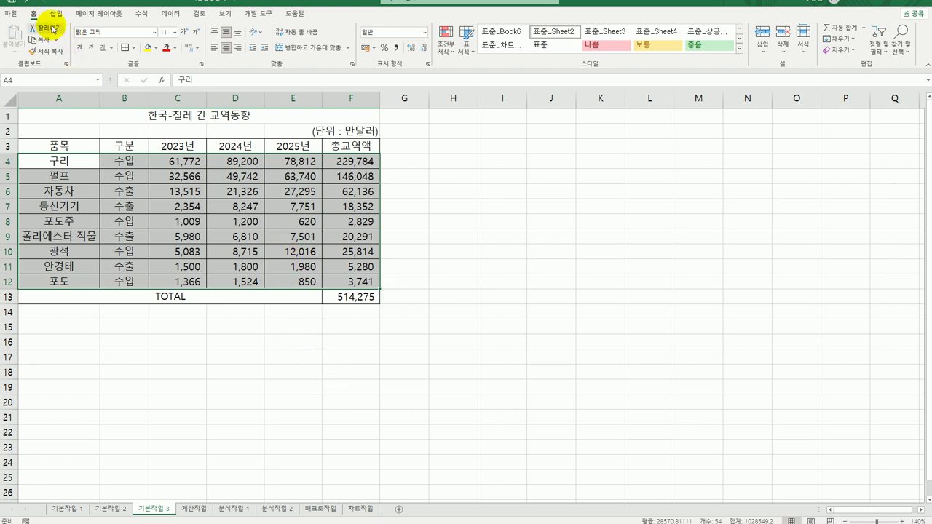
left_click(441, 49)
left_click(469, 186)
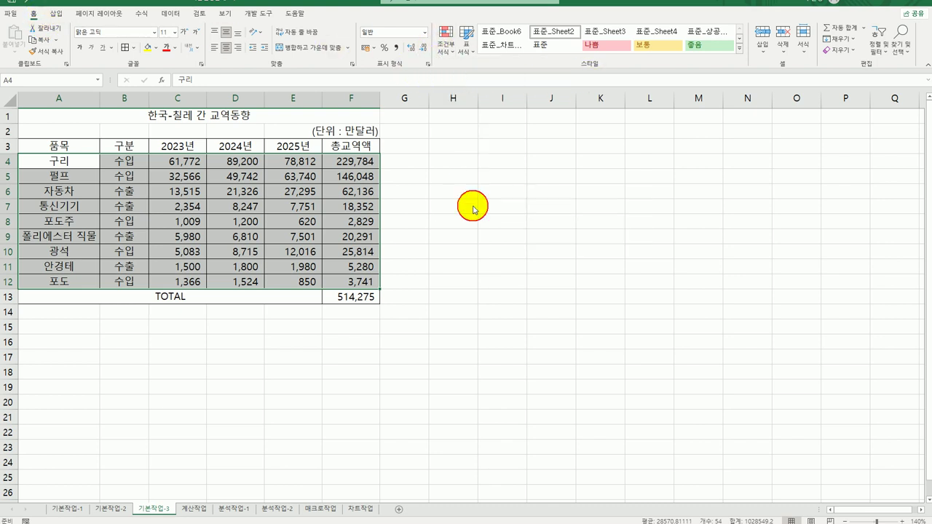
left_click(549, 245)
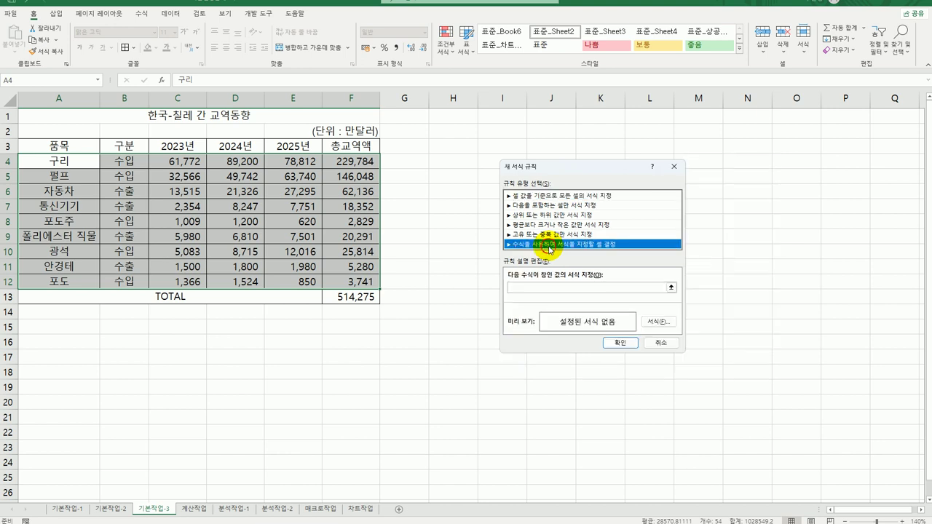
left_click(532, 287)
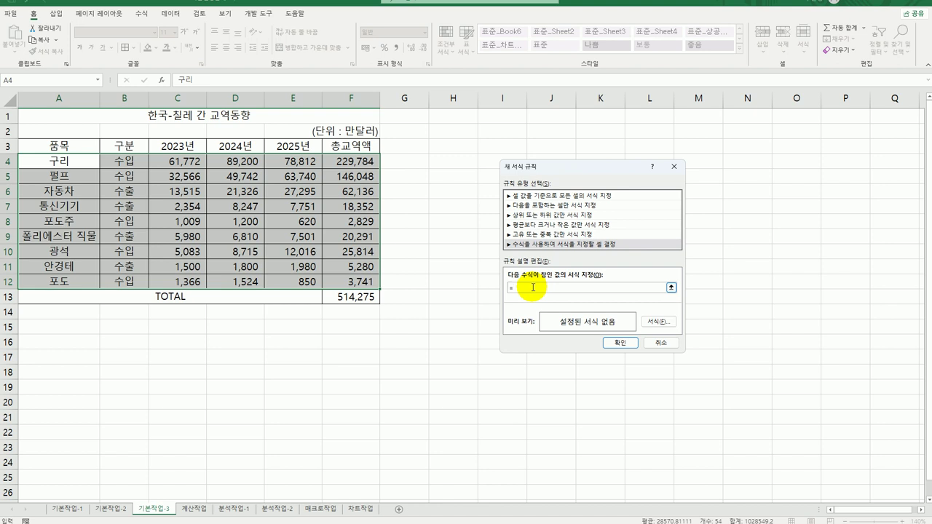
Set the rule's formula to =and($B4="수입",$F4>=20000), fixing only the columns of both cell references.
type("nd(")
left_click(109, 166)
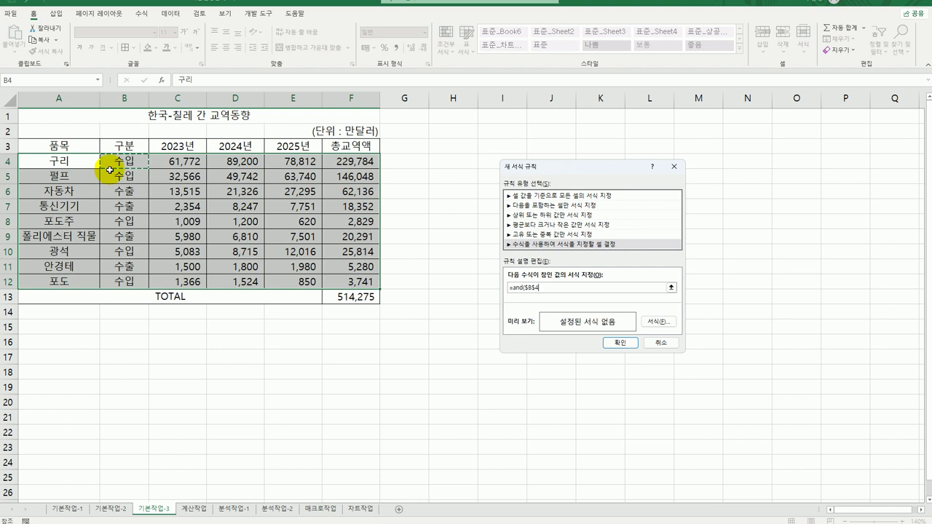
key("F4")
key("F4")
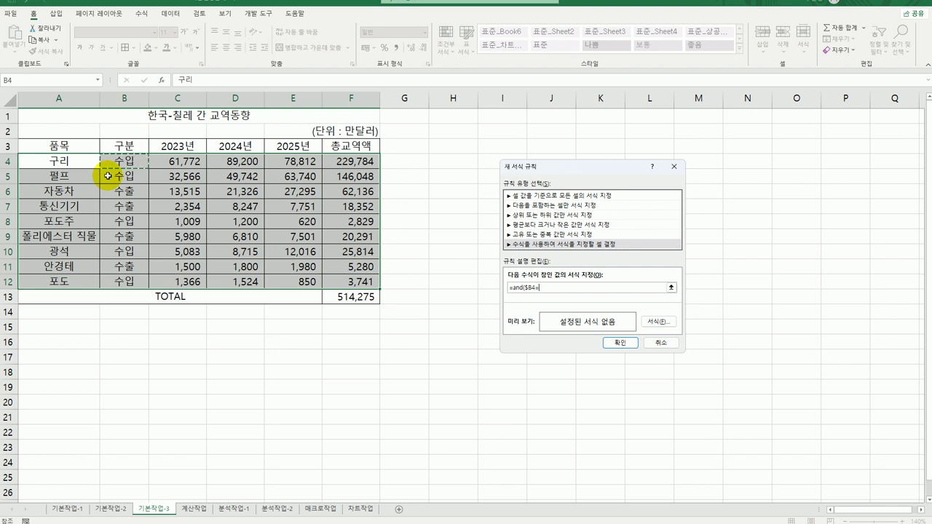
type("=\"수입\"")
type(",")
left_click(358, 168)
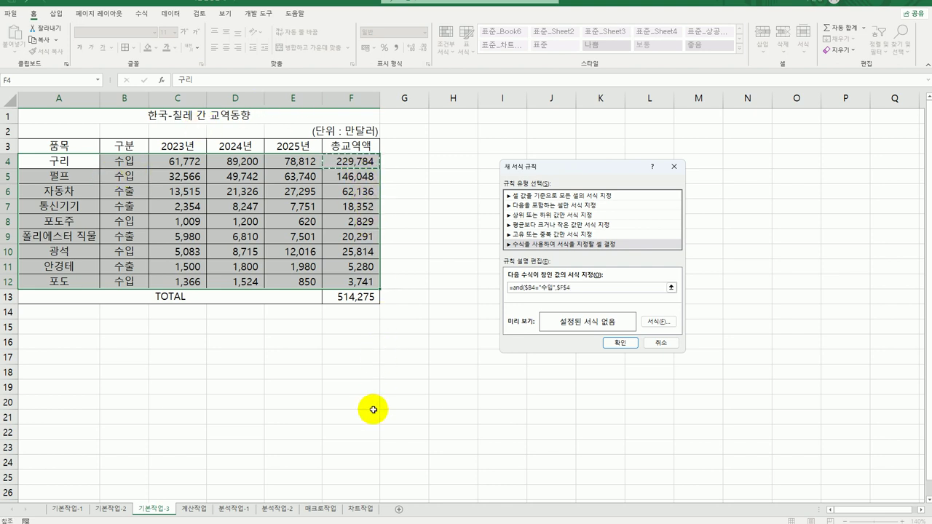
key("F4")
key("F4")
type(">=20000")
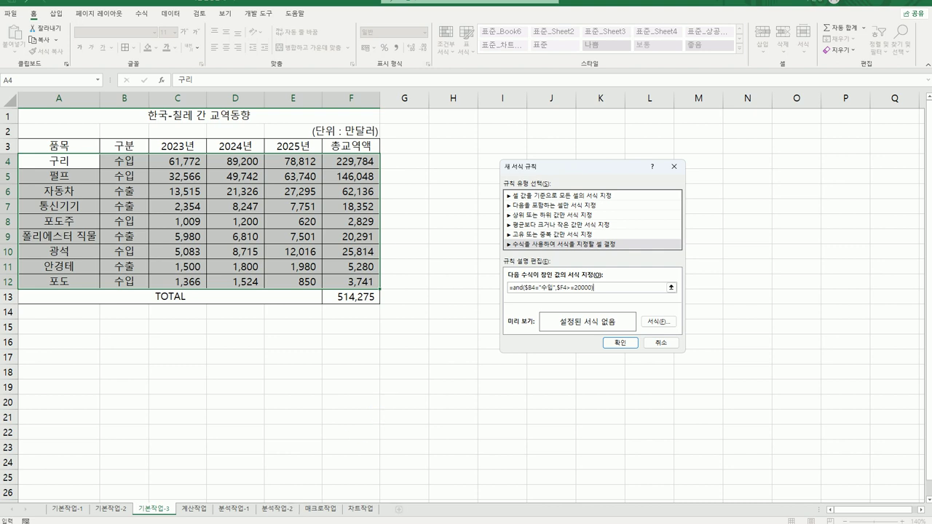
left_click(650, 245)
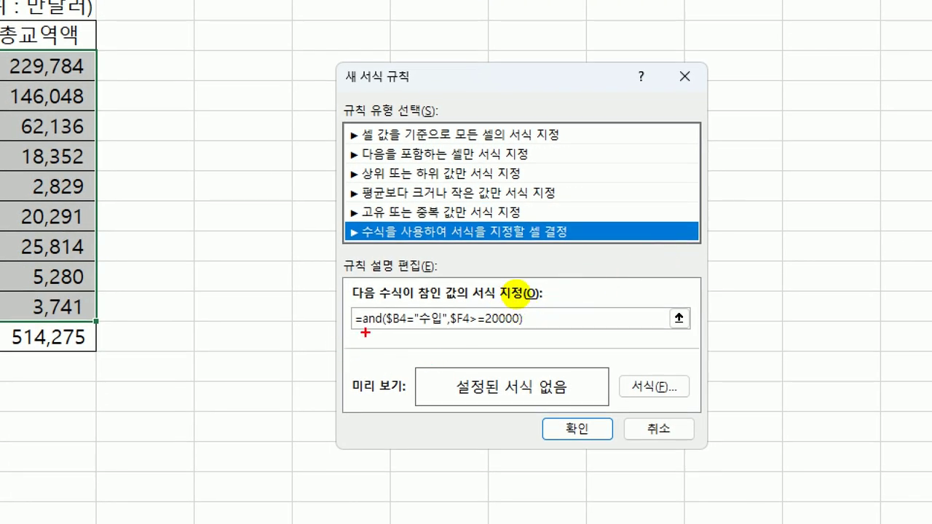
left_click_drag(364, 332, 379, 329)
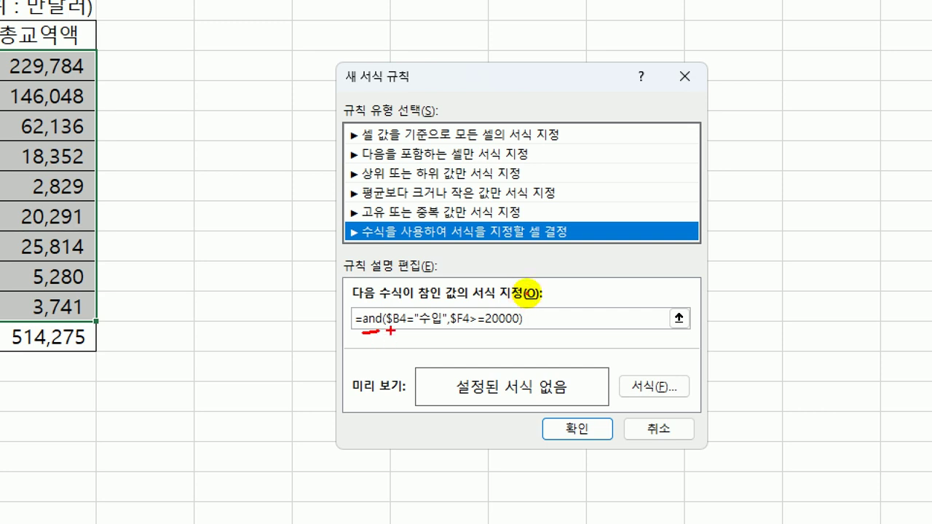
left_click_drag(390, 329, 522, 337)
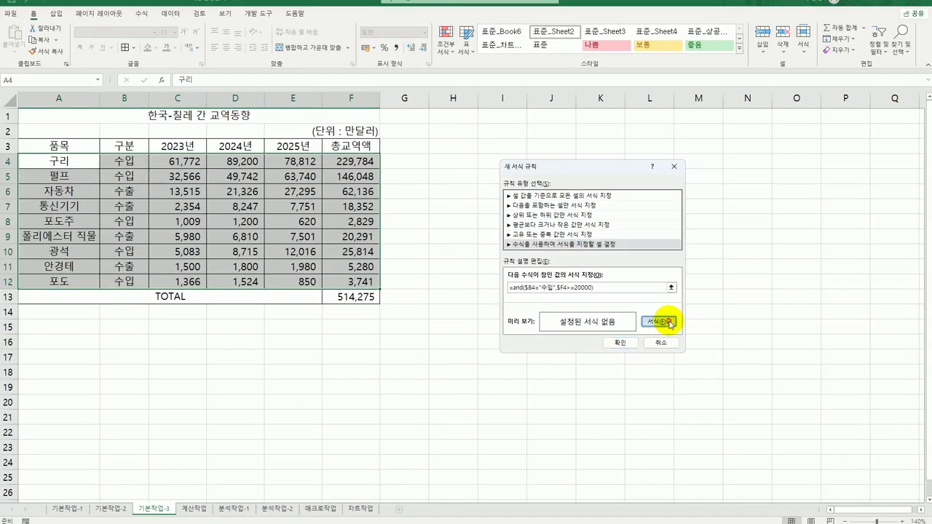
Give the rule a bold (굵게) font style in the standard colour blue and apply the rule to the table.
left_click(653, 386)
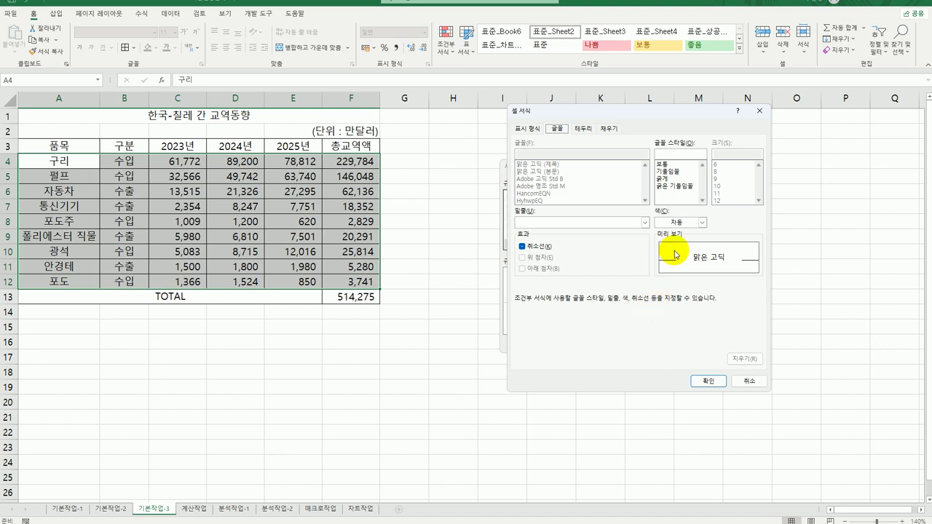
left_click(699, 220)
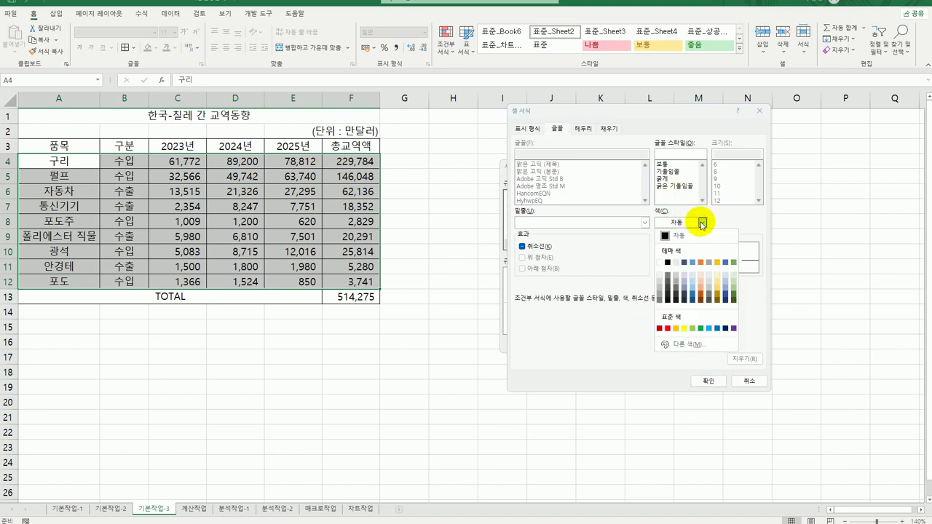
left_click(717, 329)
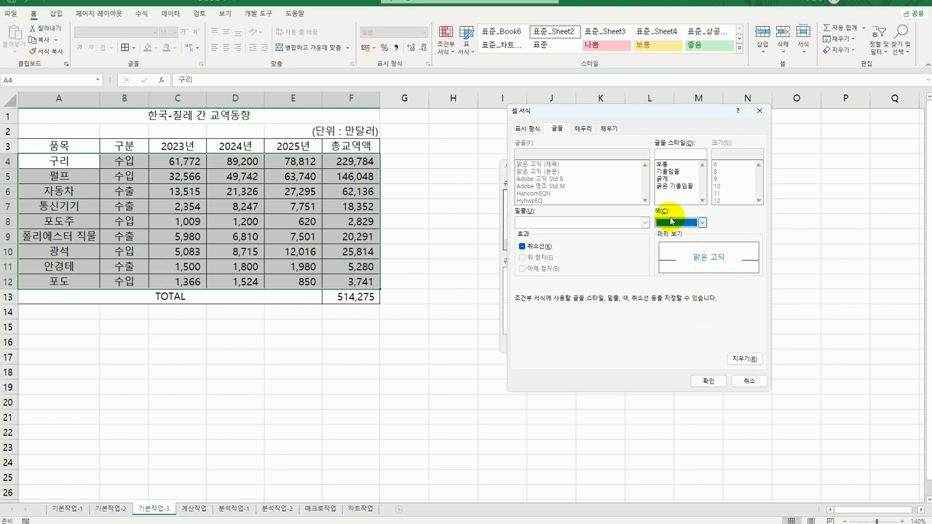
left_click(674, 186)
left_click(675, 178)
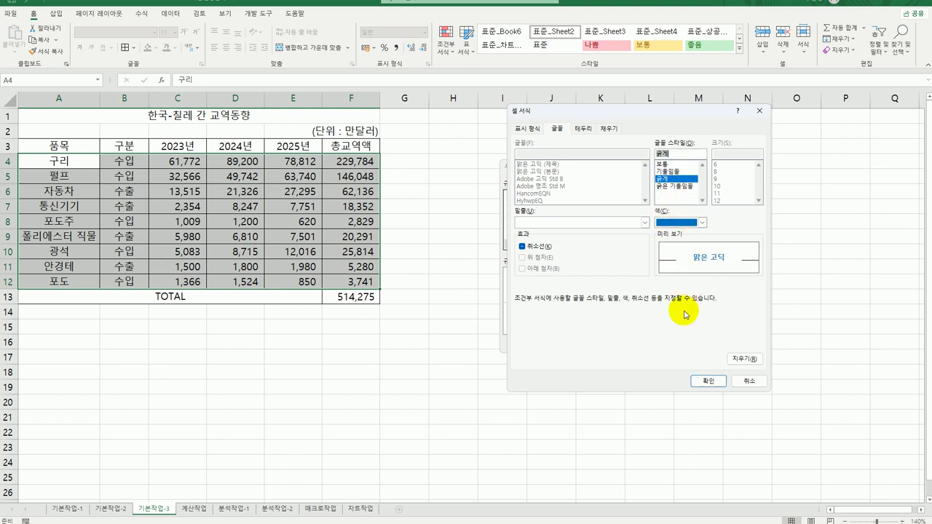
left_click(703, 381)
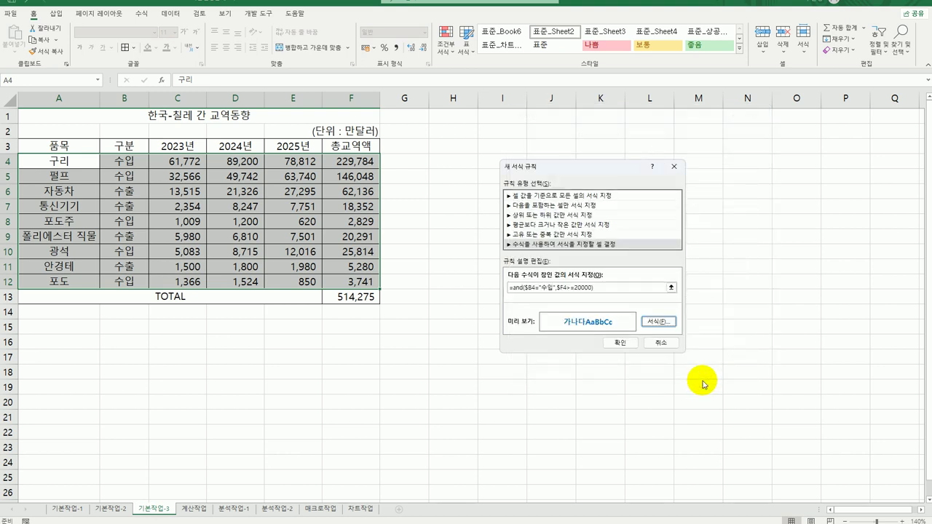
left_click(618, 343)
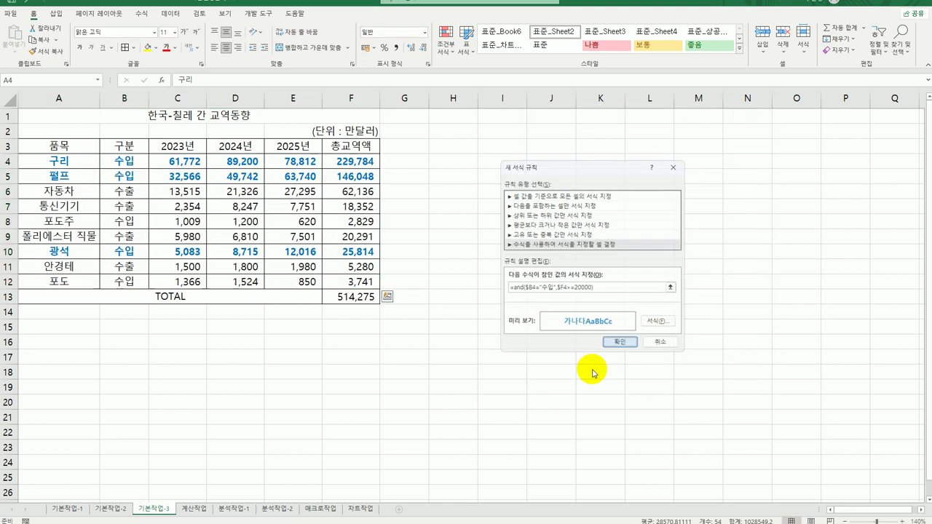
left_click(541, 392)
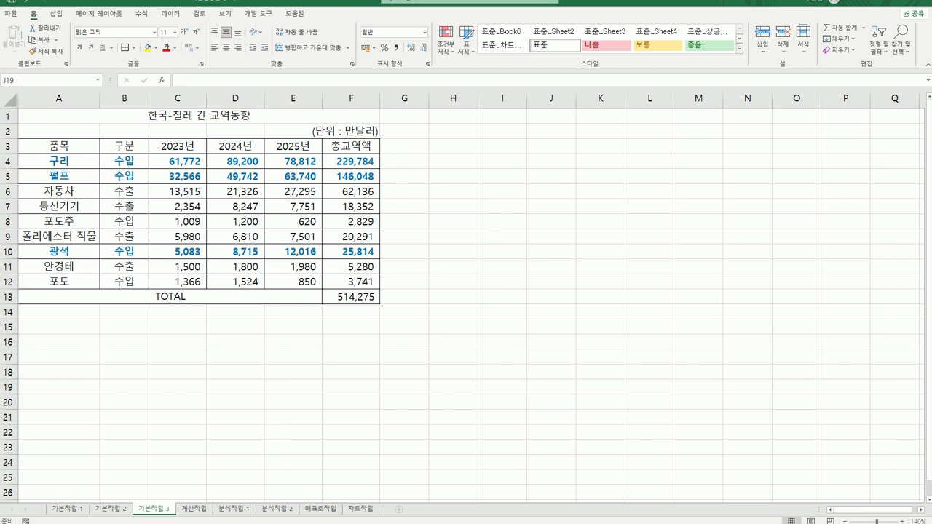
Open the 계산작업 sheet and examine the 반배치표 lookup table in E2:F5 alongside the empty 배정반 column of 표1.
left_click(207, 514)
left_click(207, 513)
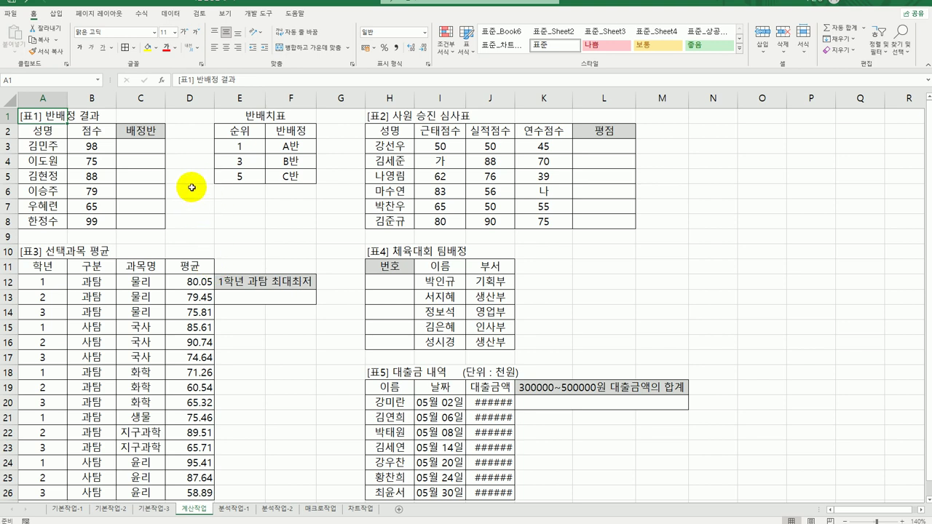
left_click(147, 149)
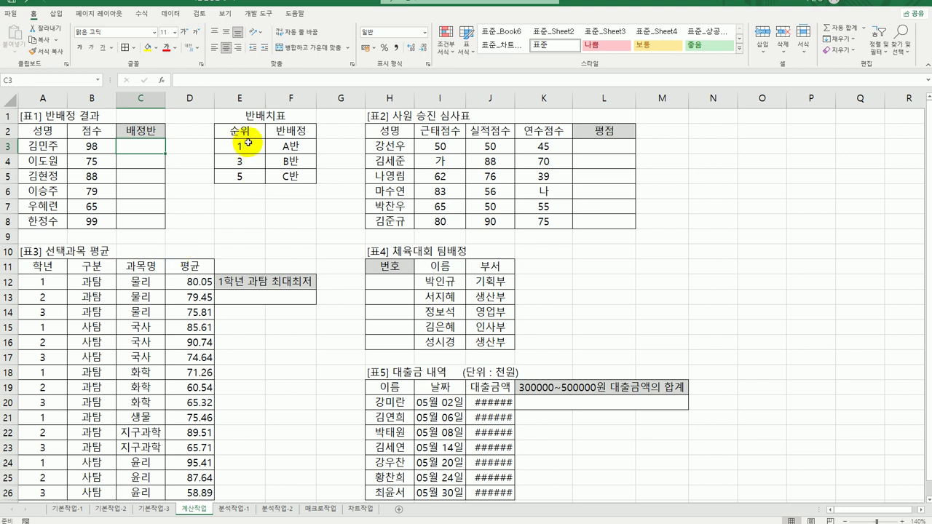
left_click_drag(245, 147, 267, 177)
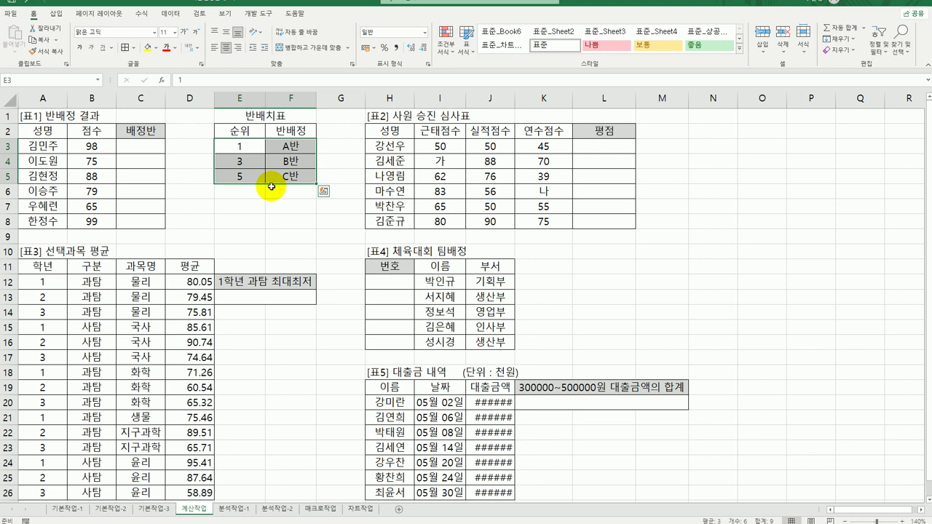
left_click(307, 161)
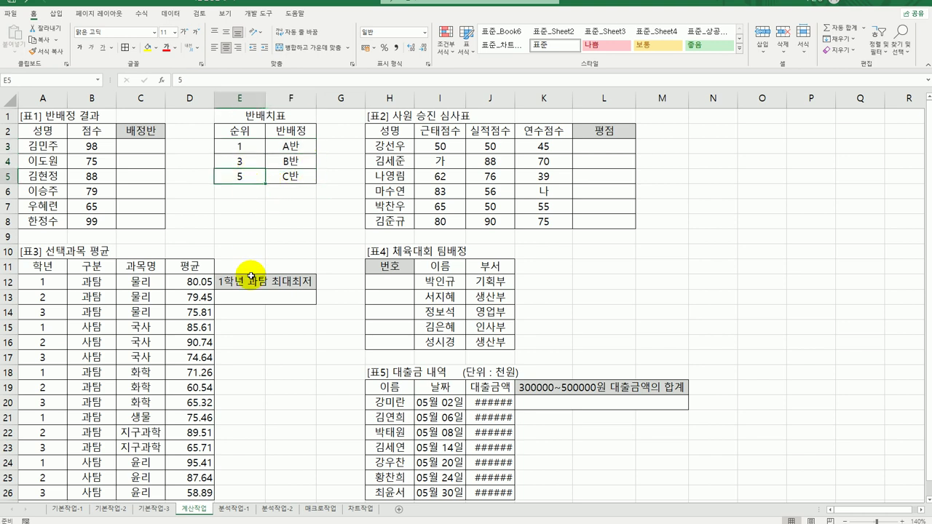
left_click(286, 180)
left_click_drag(239, 131, 283, 176)
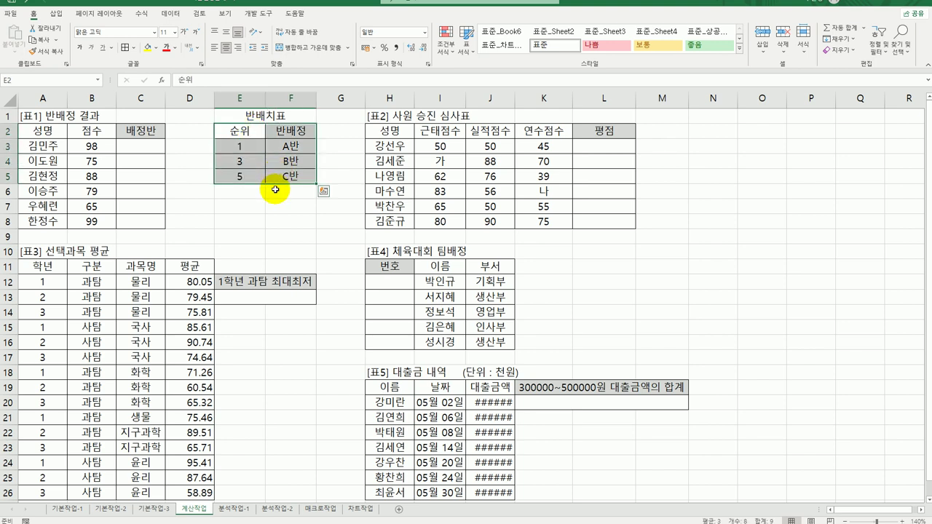
Start a RANK.EQ formula in the first 배정반 cell, C3, and open its function arguments.
left_click(148, 146)
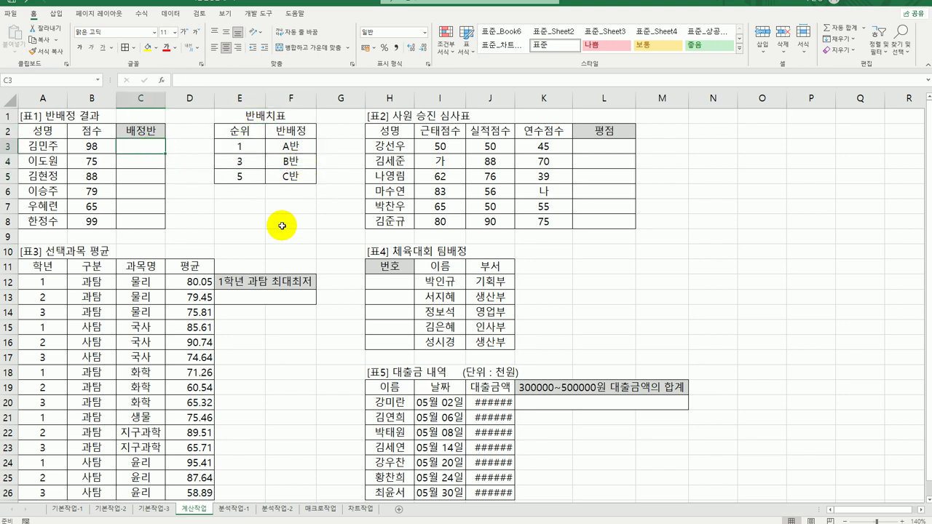
type("=")
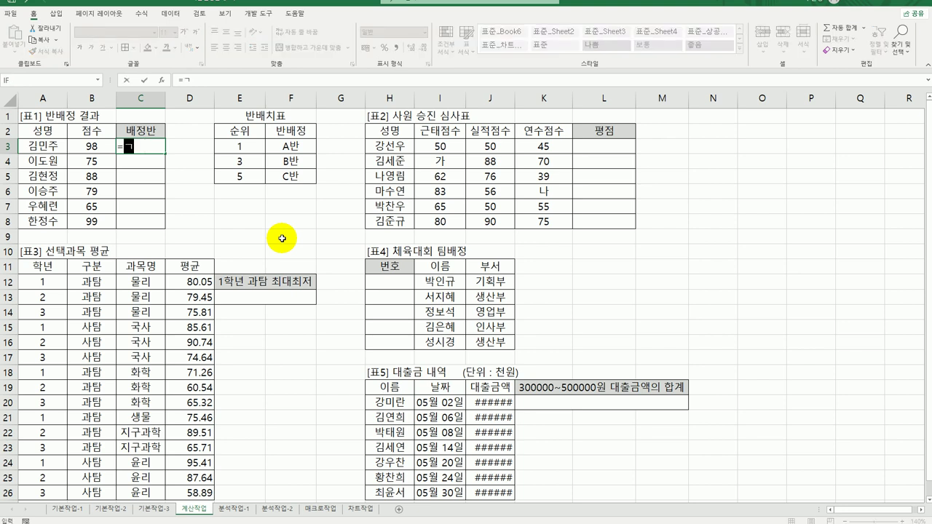
type("rank.")
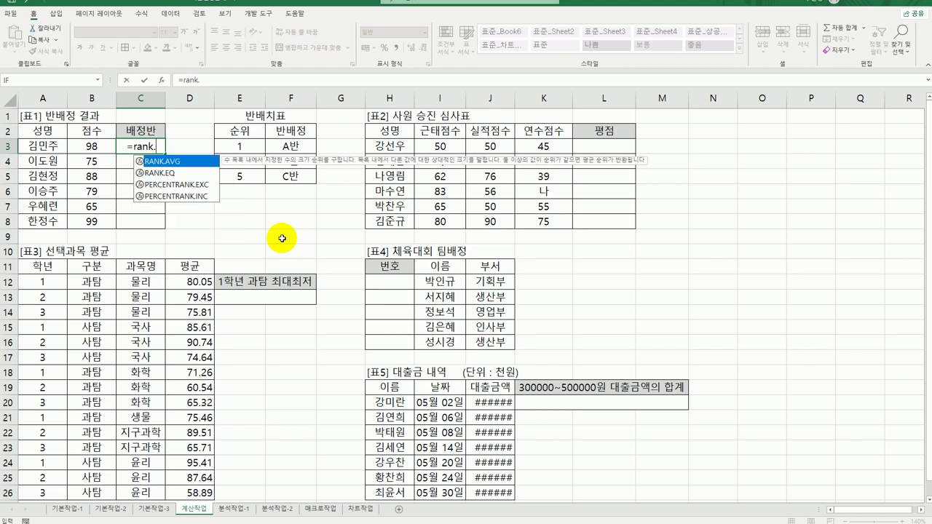
left_click(179, 175)
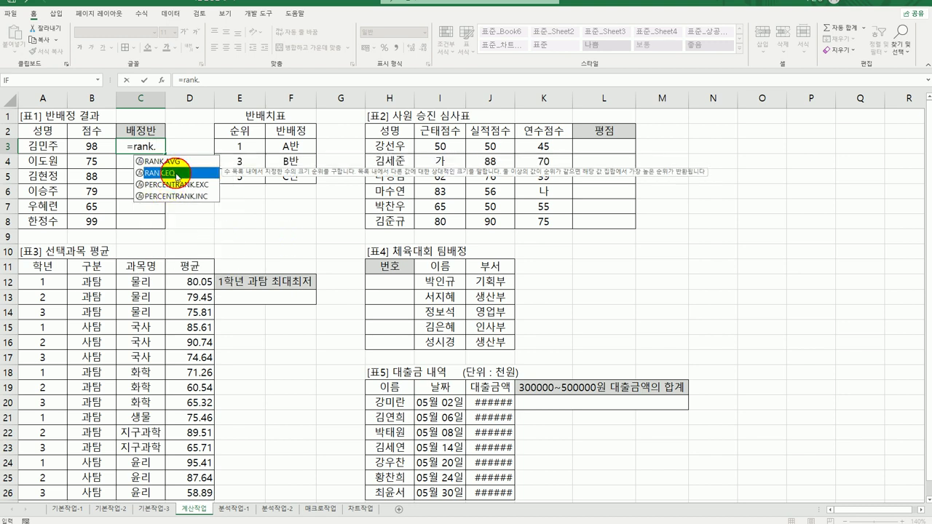
double_click(179, 174)
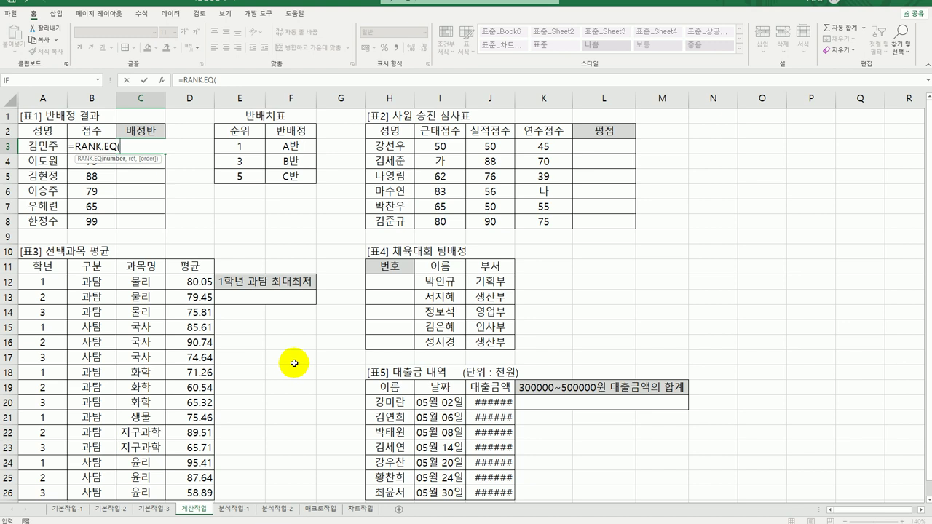
left_click(162, 81)
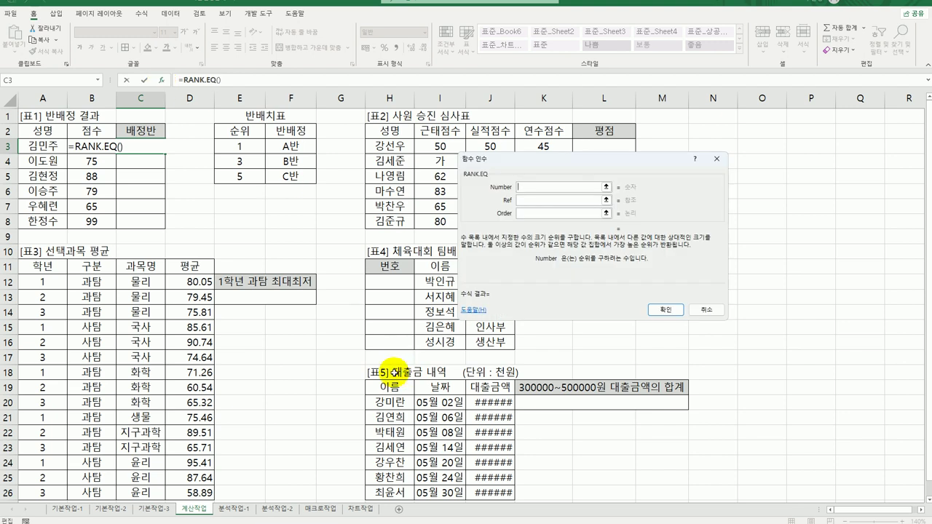
Rank B3 within the absolute range $B$3:$B$8 with order 0, and fill the formula down to C8.
left_click(91, 147)
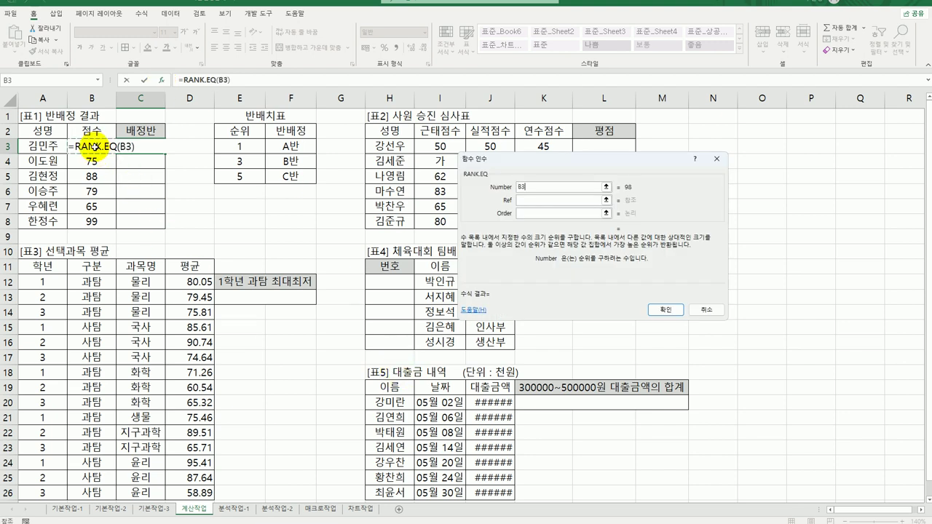
left_click(520, 200)
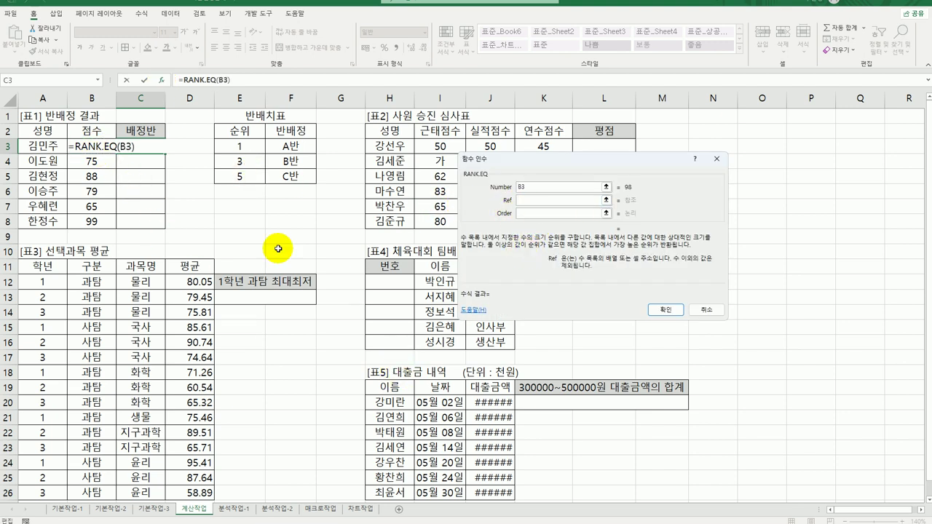
left_click_drag(86, 146, 83, 226)
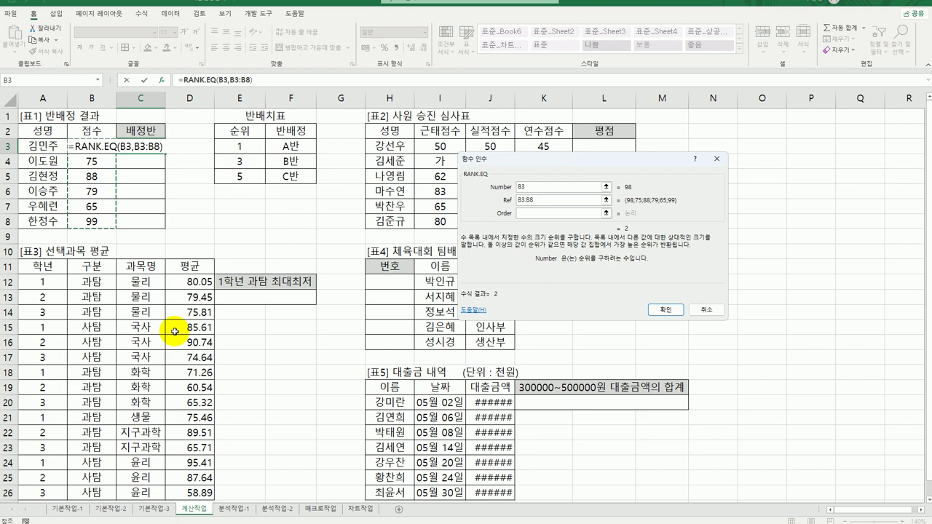
key("F4")
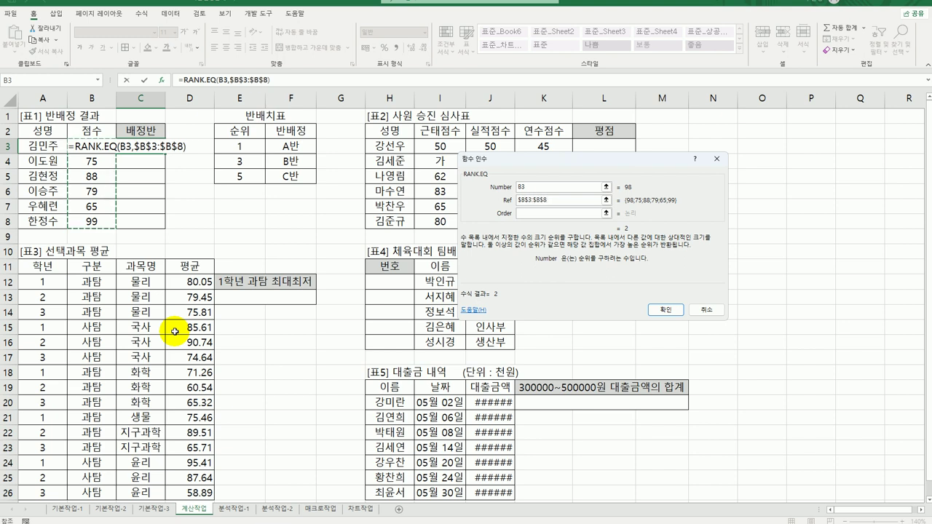
left_click(522, 213)
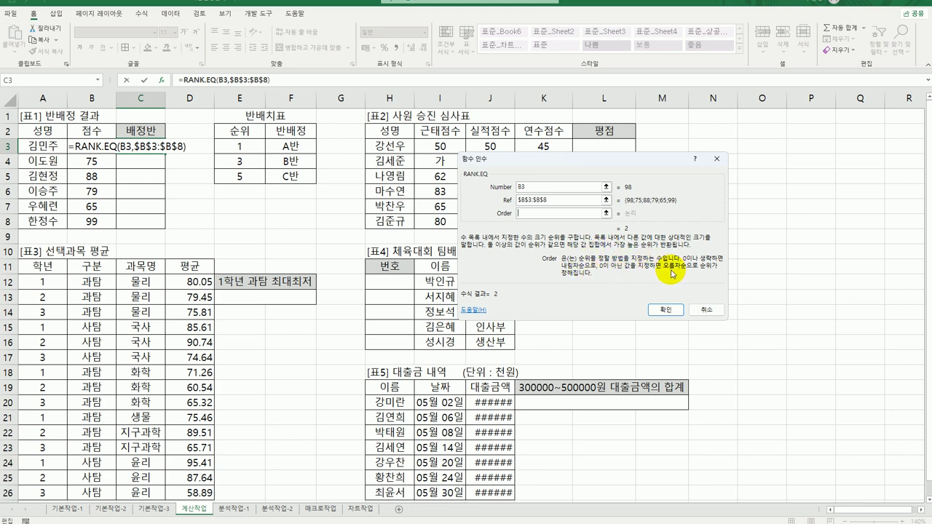
type("0")
left_click(663, 310)
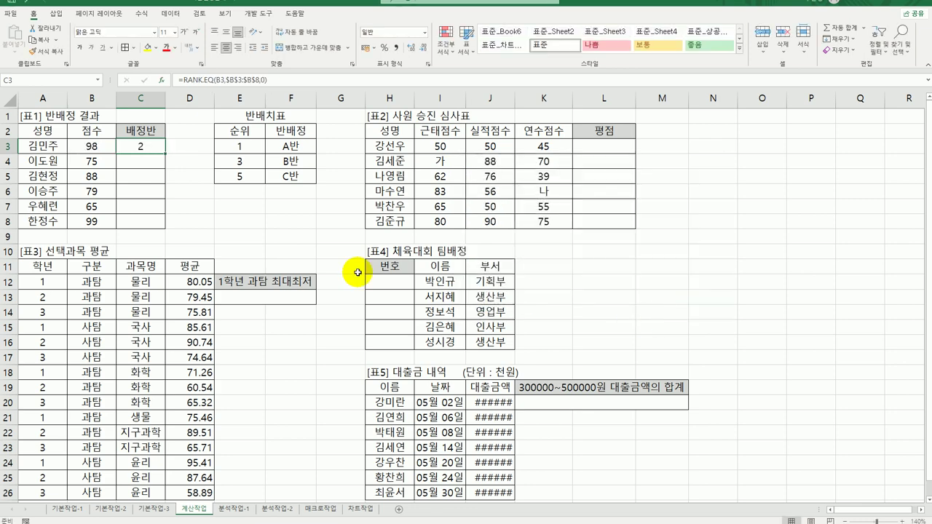
left_click_drag(166, 154, 160, 228)
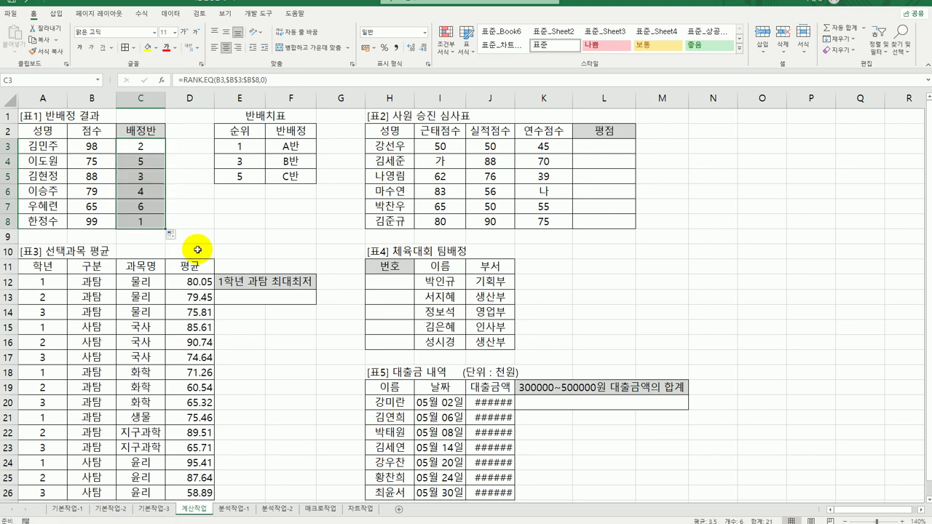
left_click(134, 228)
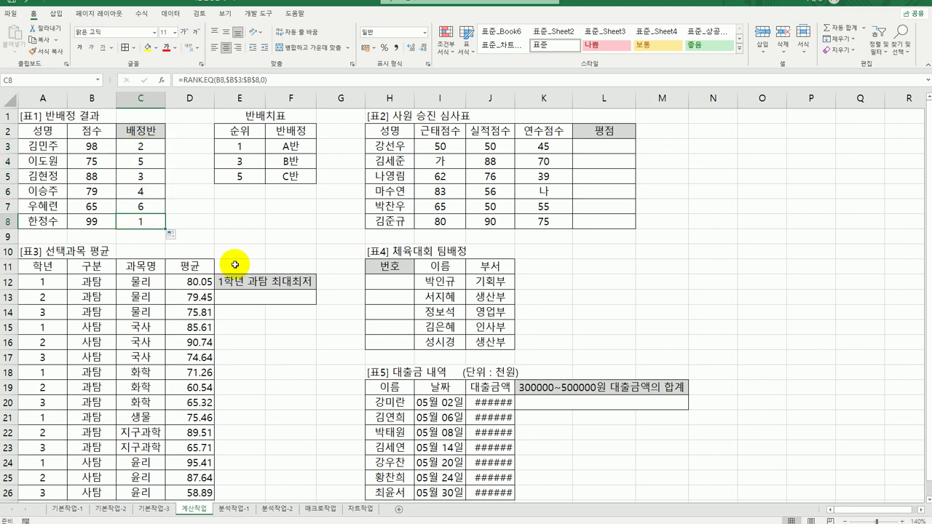
left_click_drag(250, 148, 285, 175)
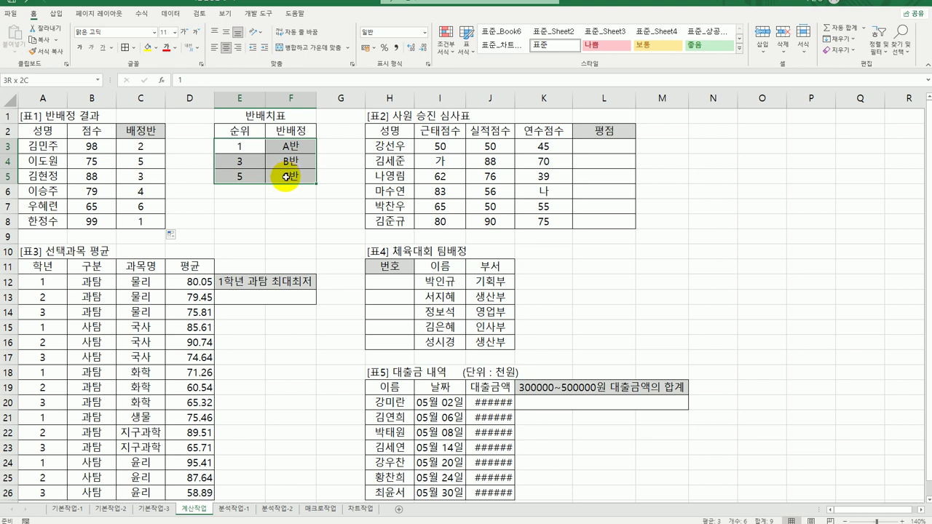
left_click_drag(245, 146, 243, 172)
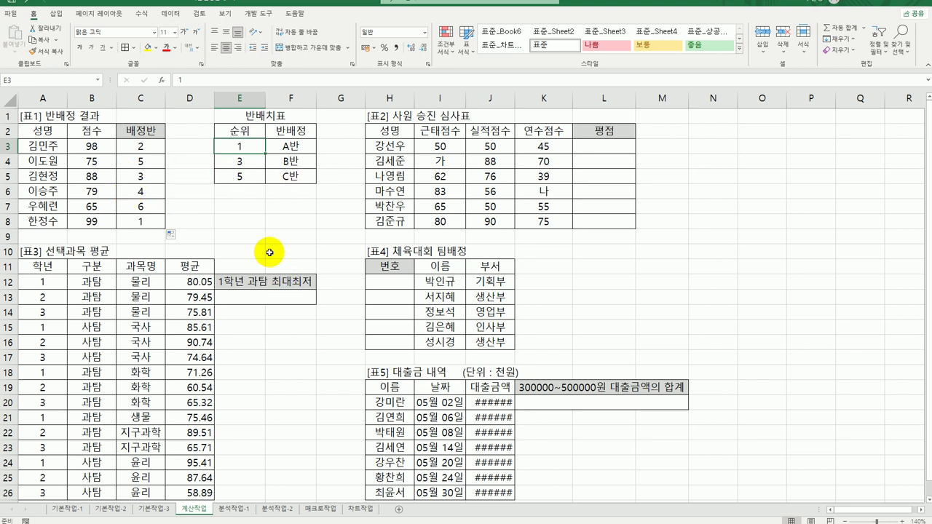
left_click_drag(240, 145, 273, 175)
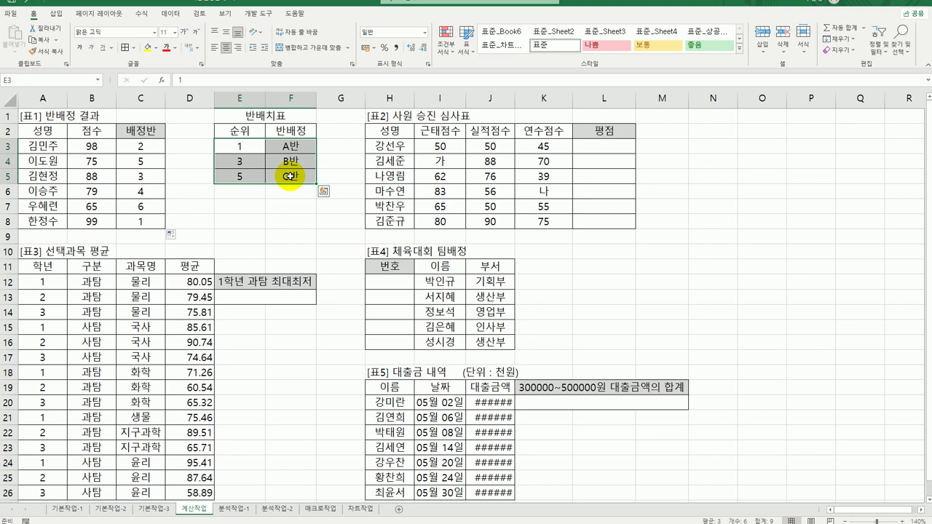
Wrap the RANK.EQ formula in C3 in a VLOOKUP function as its lookup value and open the VLOOKUP arguments.
left_click(138, 145)
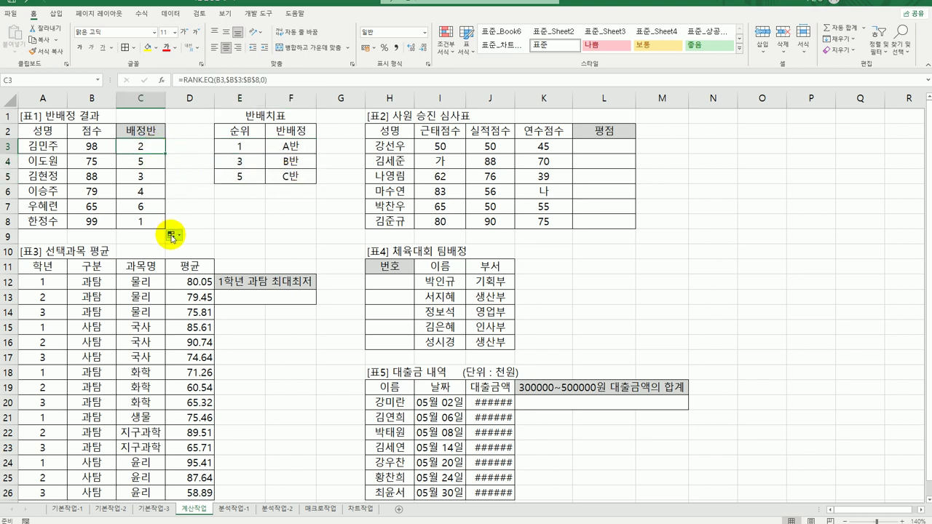
double_click(131, 146)
left_click(76, 146)
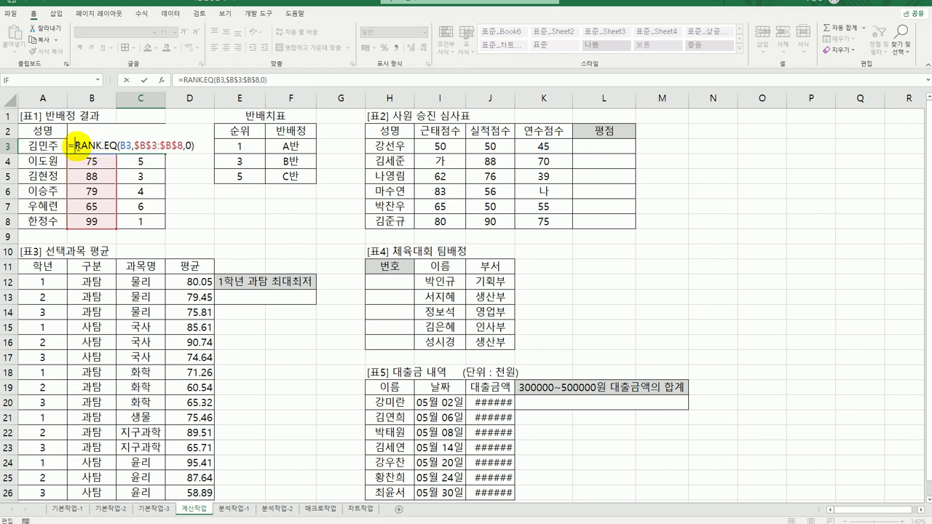
type("vl")
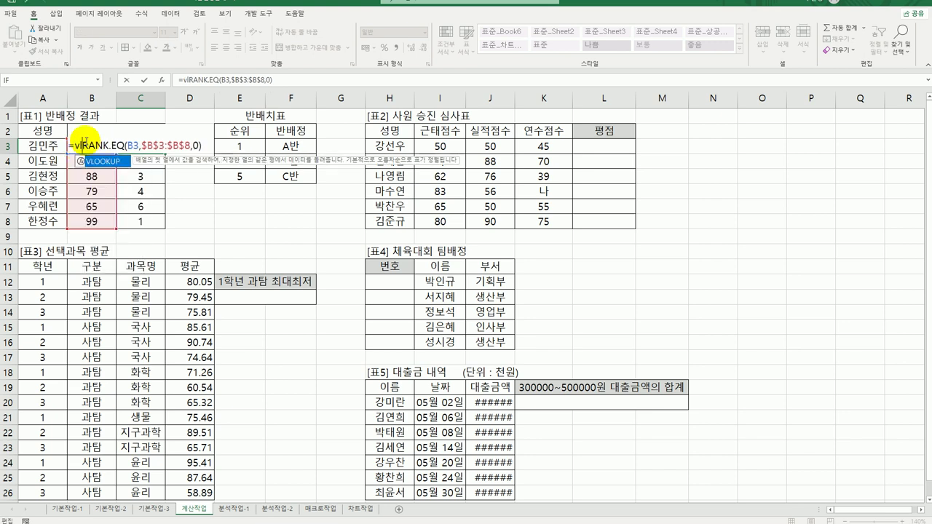
double_click(80, 158)
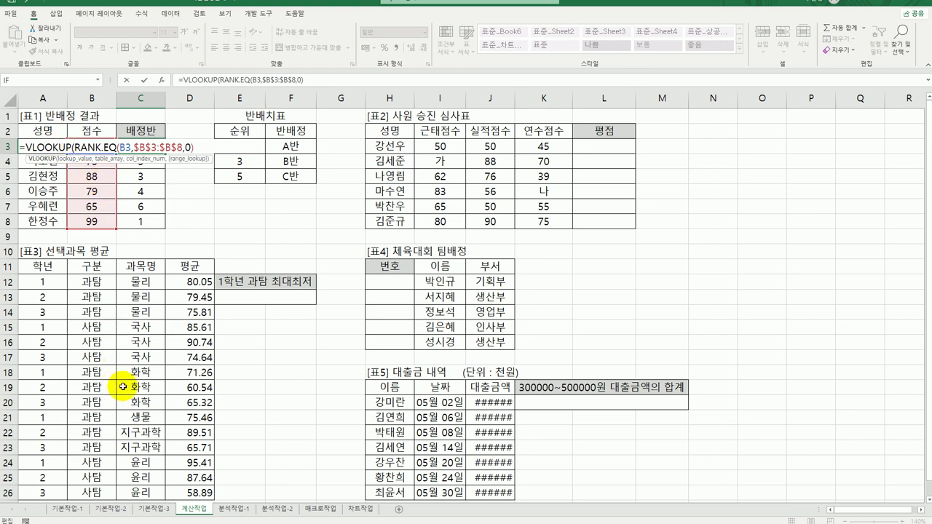
left_click(161, 81)
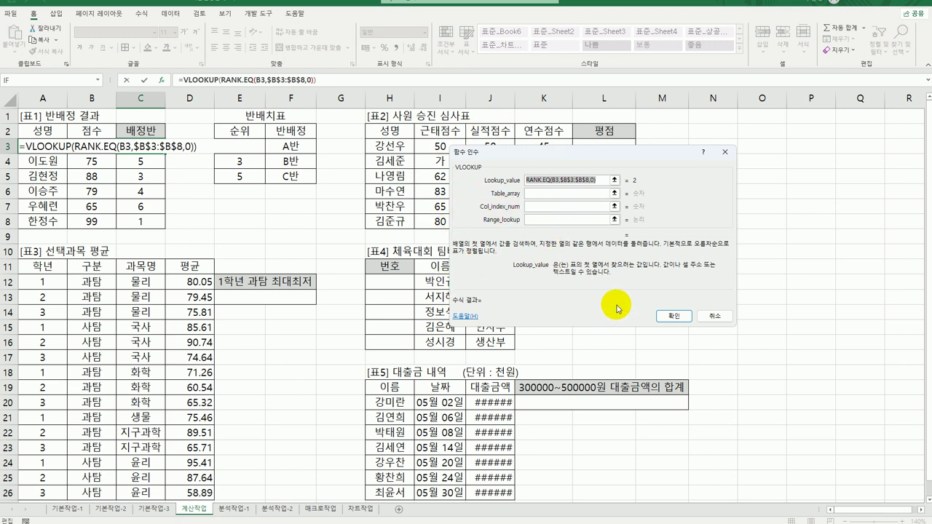
Set the VLOOKUP table array to the 반배치표 data as the absolute range $E$3:$F$5.
left_click(557, 193)
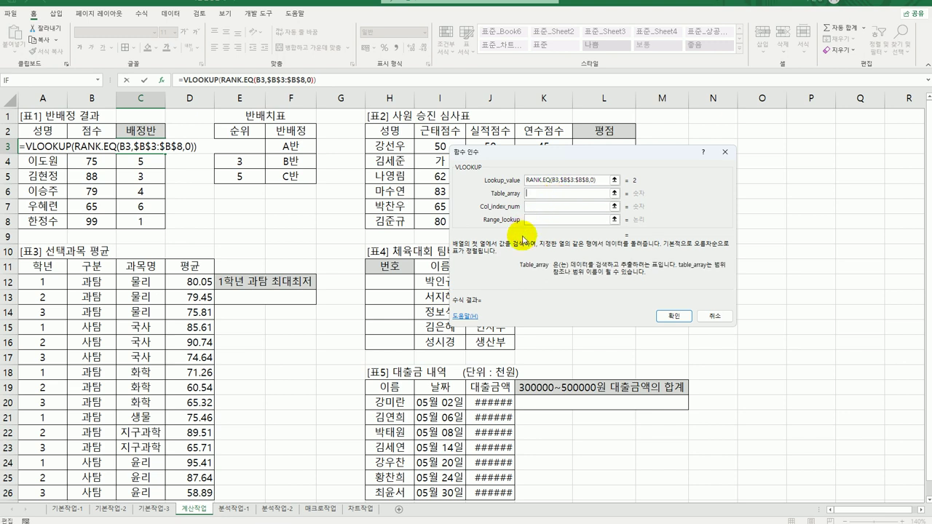
left_click_drag(253, 145, 289, 176)
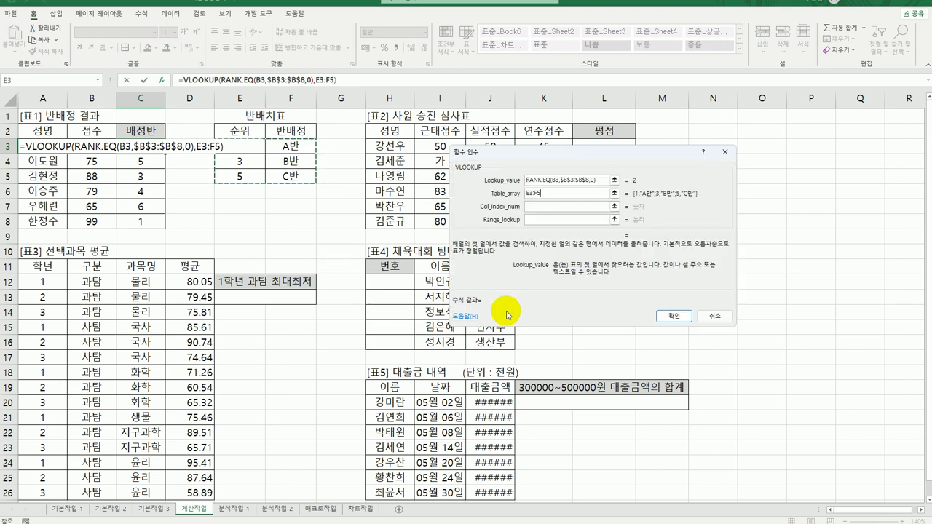
key("F4")
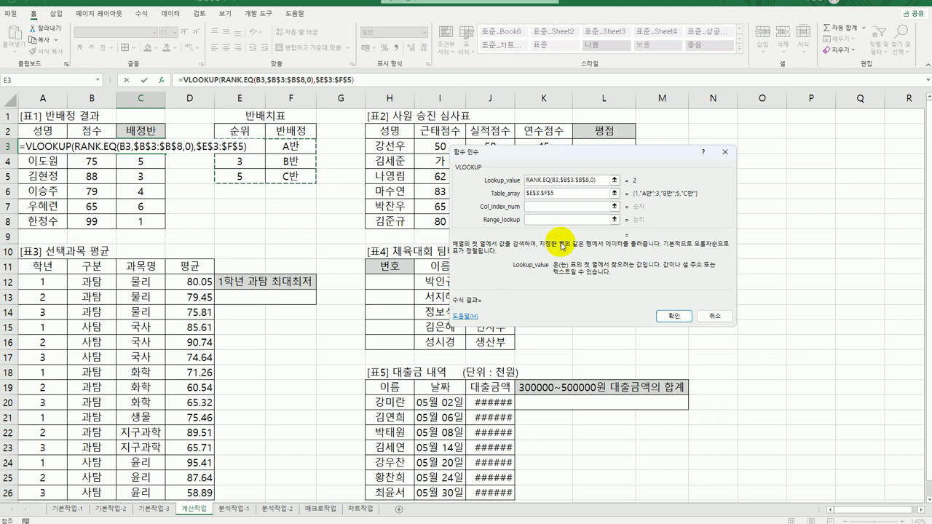
Set the VLOOKUP column index number to column()-1.
left_click(545, 207)
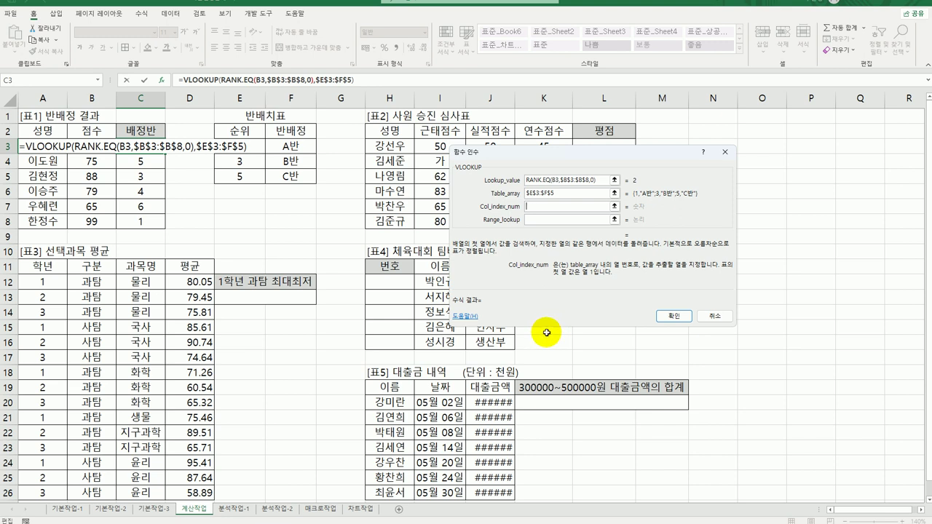
type("cl")
key("BackSpace")
type("olumn")
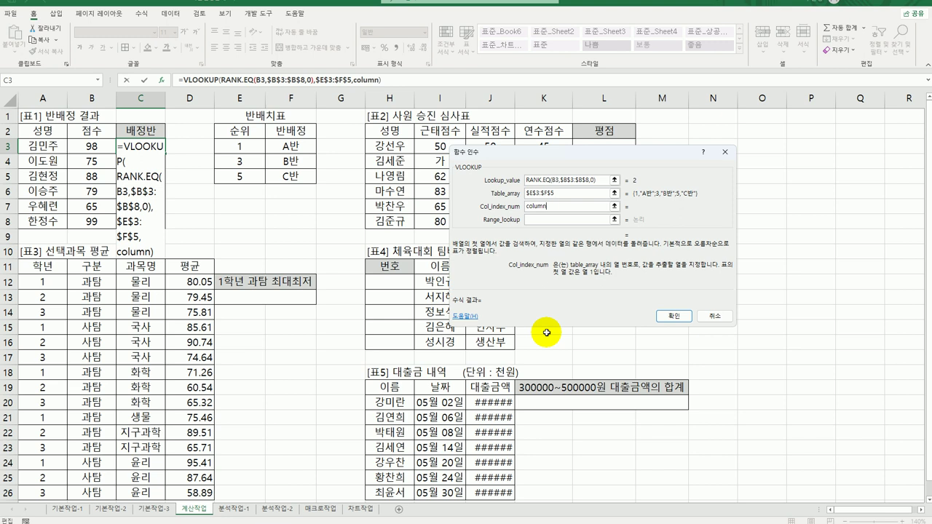
type("(")
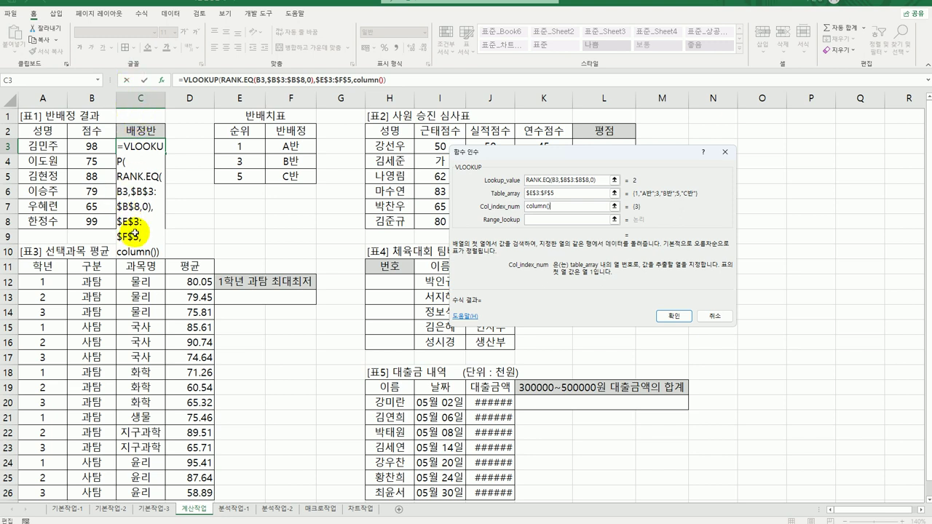
type("1")
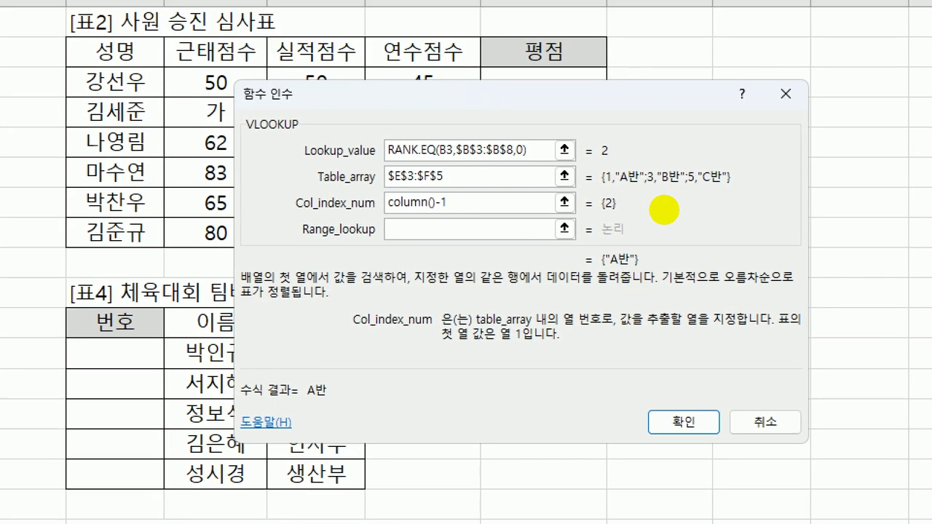
left_click_drag(382, 217, 435, 216)
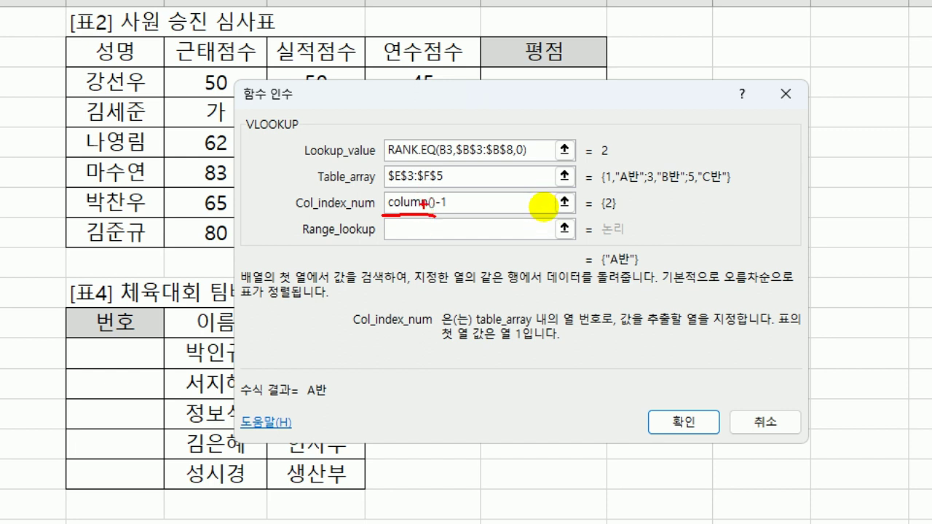
mouse_move(409, 217)
left_mouse_down()
mouse_move(402, 292)
mouse_move(412, 348)
left_mouse_up()
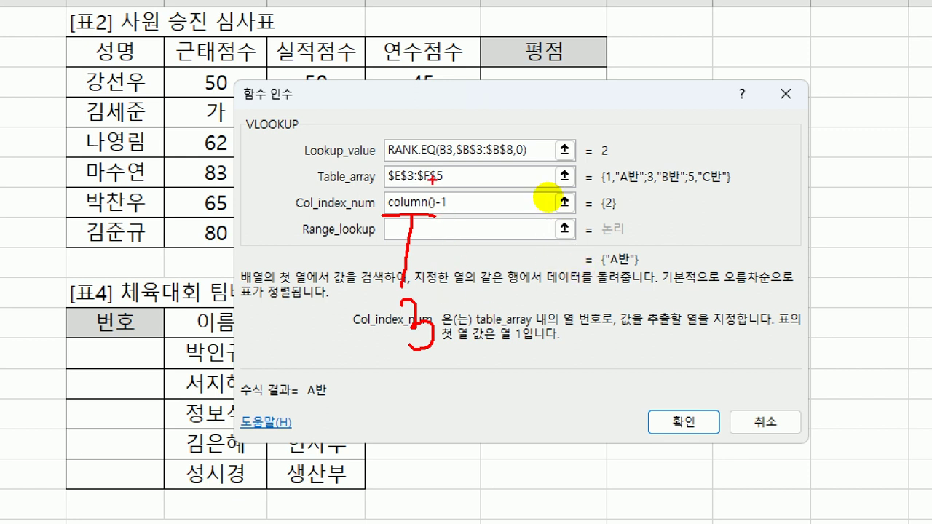
key("Escape")
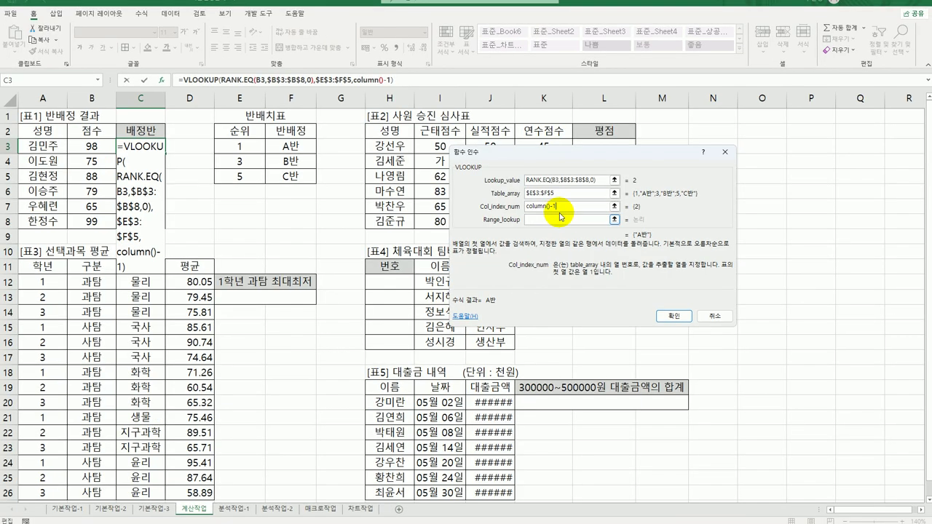
Try COLUMN(B3) as the VLOOKUP column index number, and restore the argument to column()-1.
left_click_drag(548, 208, 559, 208)
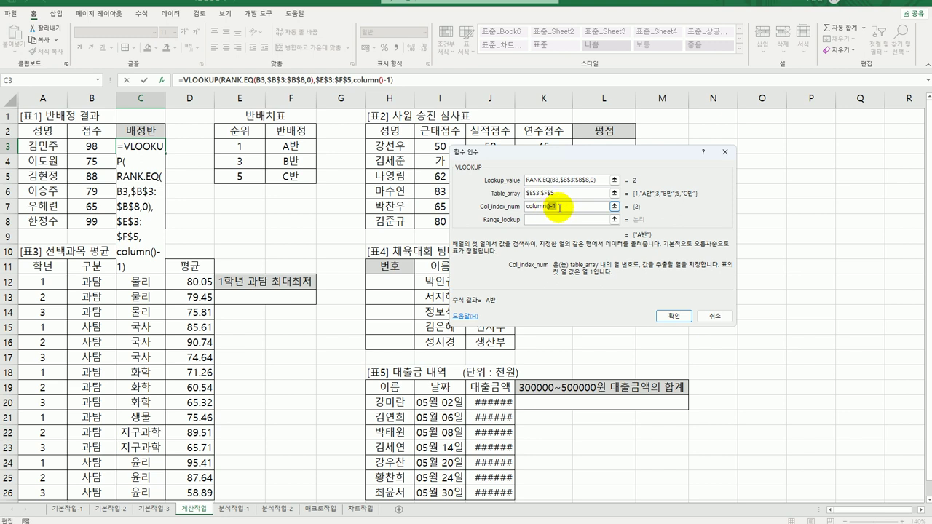
key("Delete")
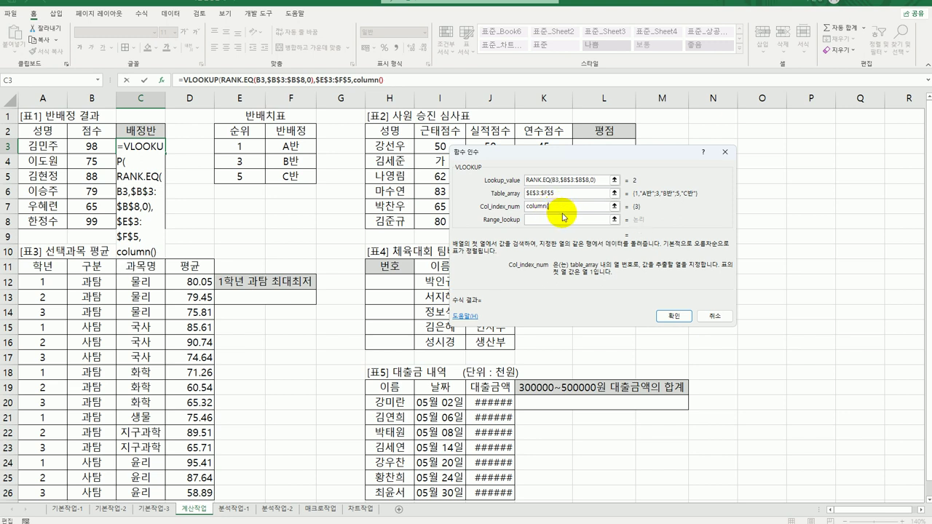
left_click(97, 146)
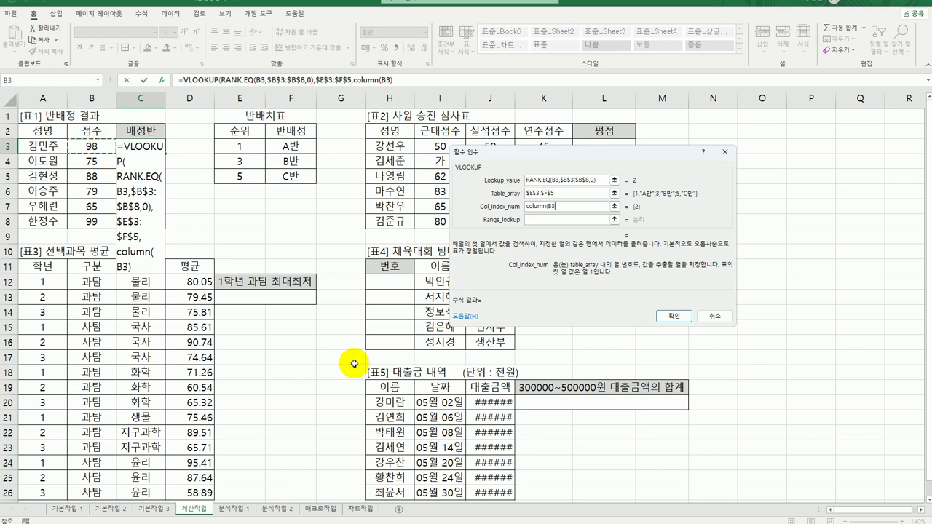
type(")")
key("BackSpace")
key("BackSpace")
key("BackSpace")
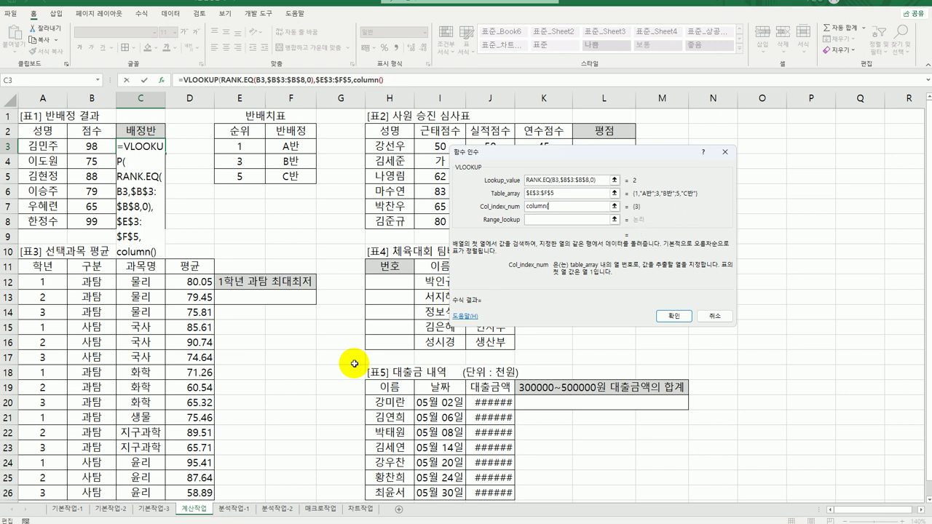
type("-1")
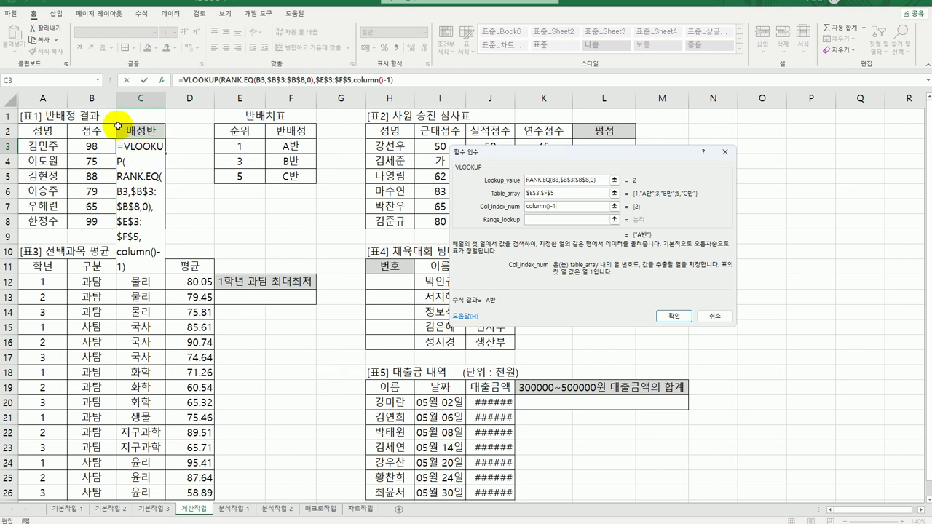
Leave the VLOOKUP range lookup empty, confirm the formula in C3 and fill it down to C8.
left_click(567, 219)
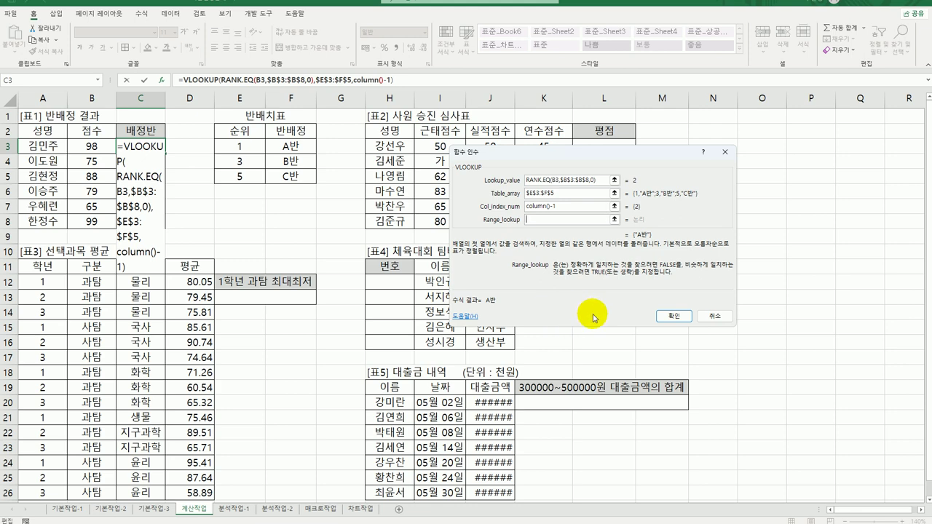
left_click(664, 314)
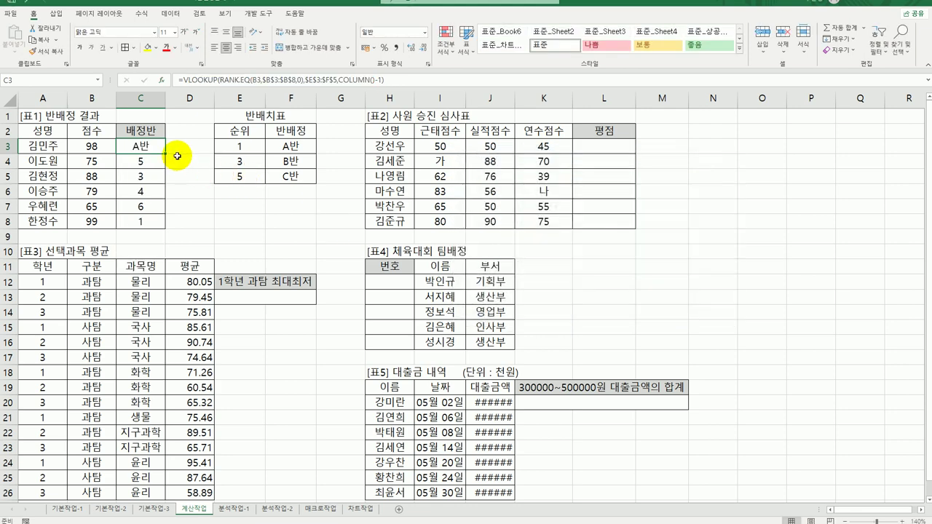
left_click_drag(164, 153, 155, 231)
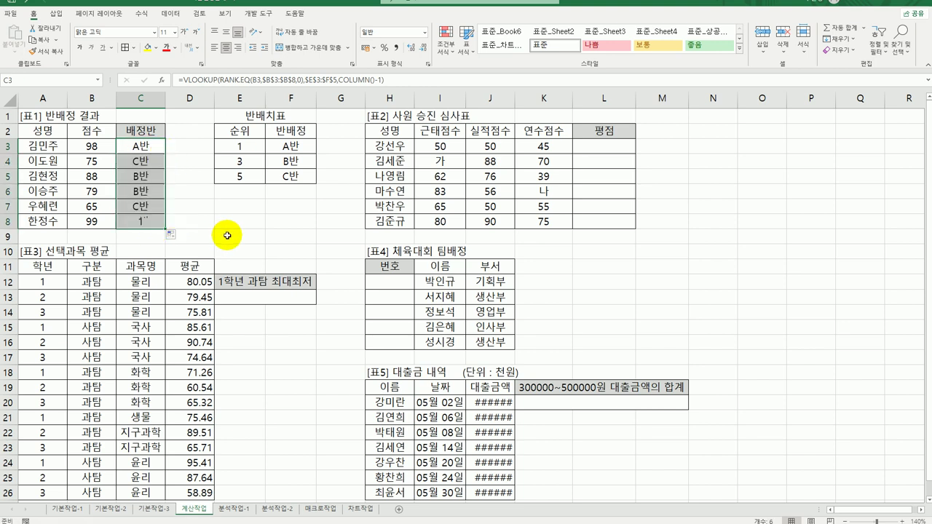
left_click(143, 145)
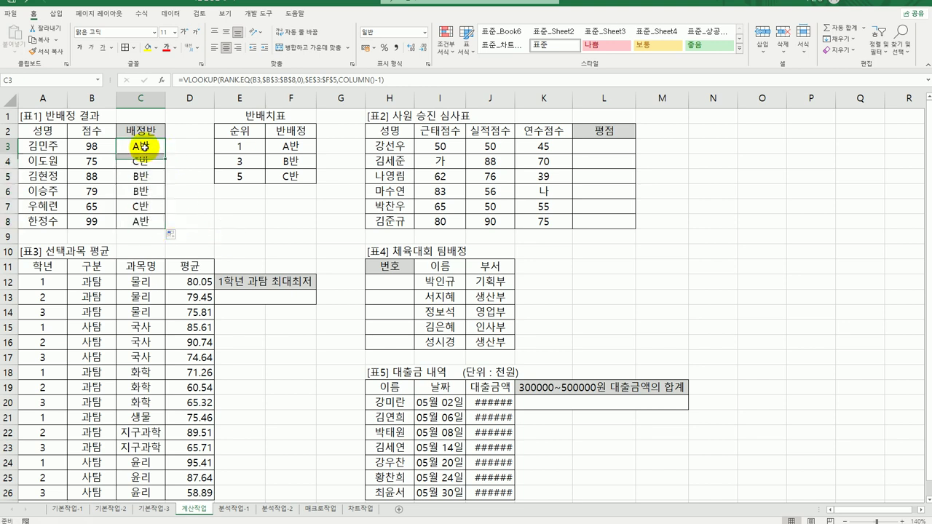
left_click(591, 147)
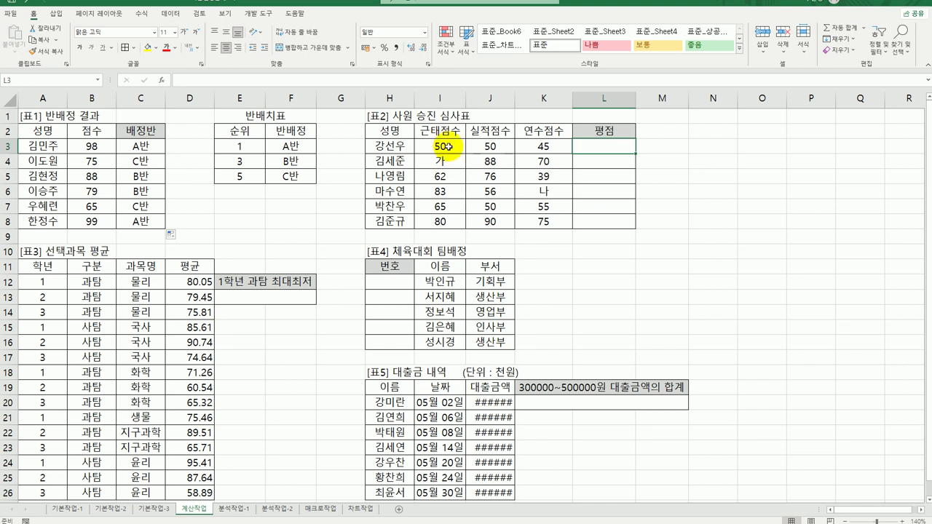
left_click(442, 146)
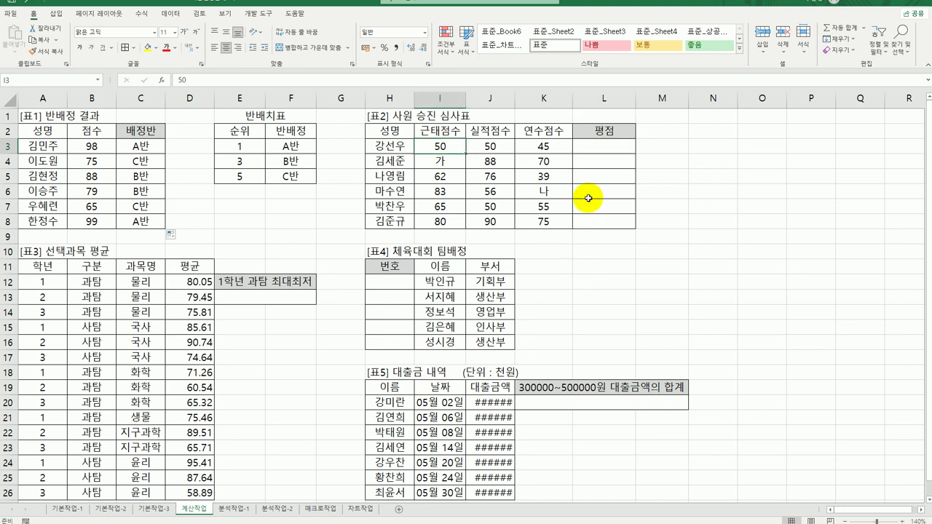
left_click(498, 145)
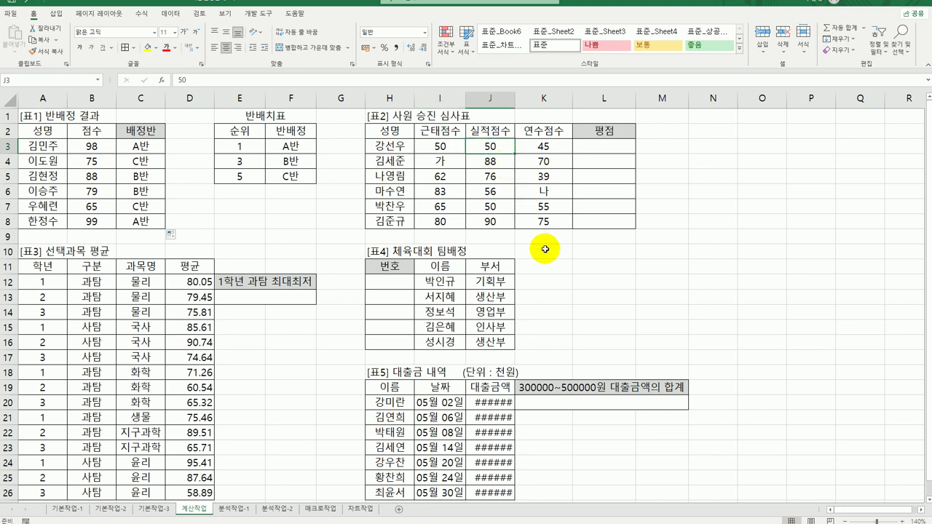
left_click(546, 145)
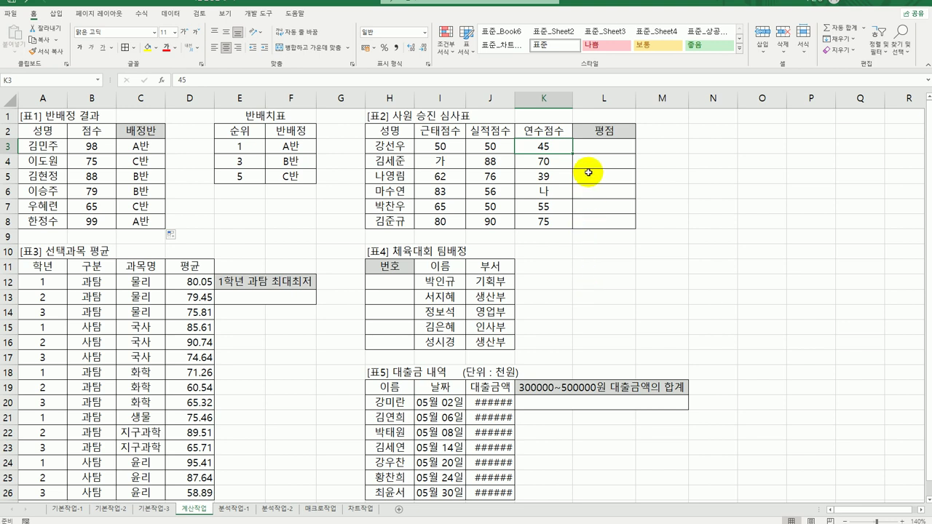
Calculate 표2's 평점 in L3 with =I3*40%+J3*30%+K3*30% and fill the formula down to L8.
left_click(593, 148)
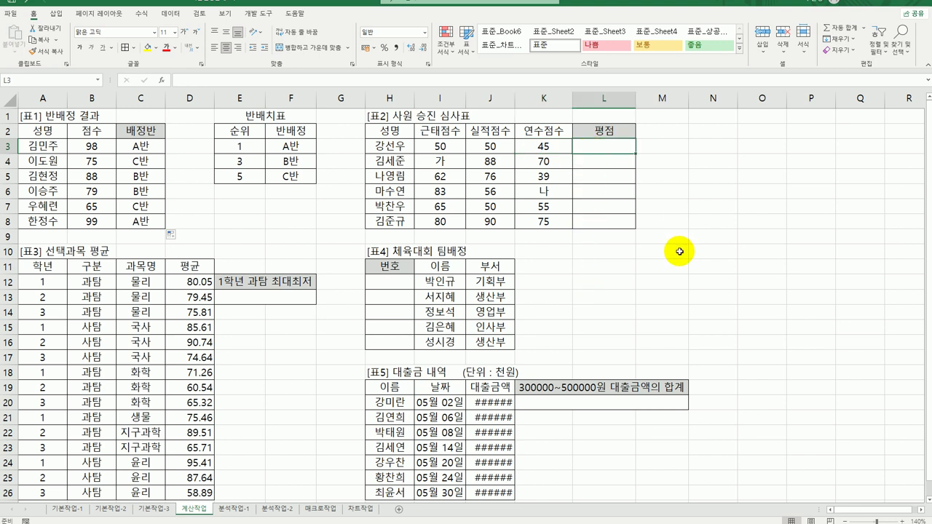
type("=")
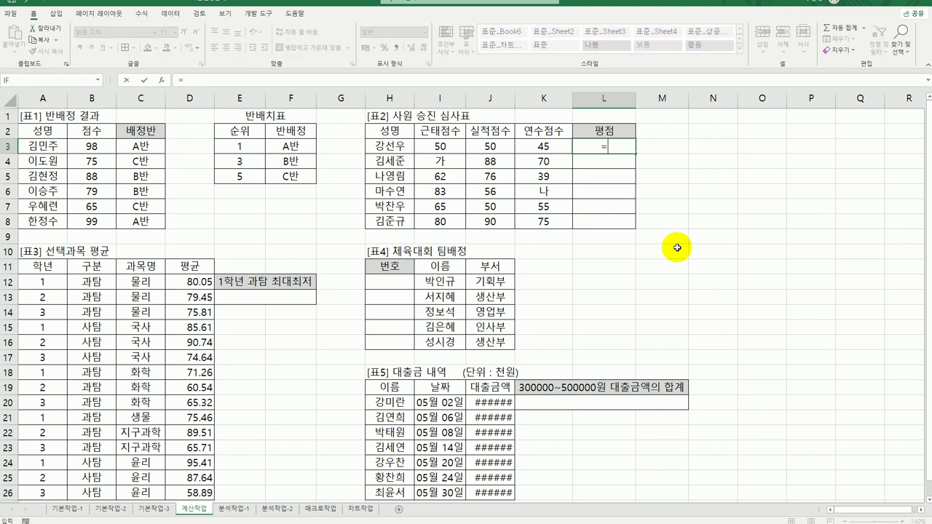
left_click(444, 146)
type("*")
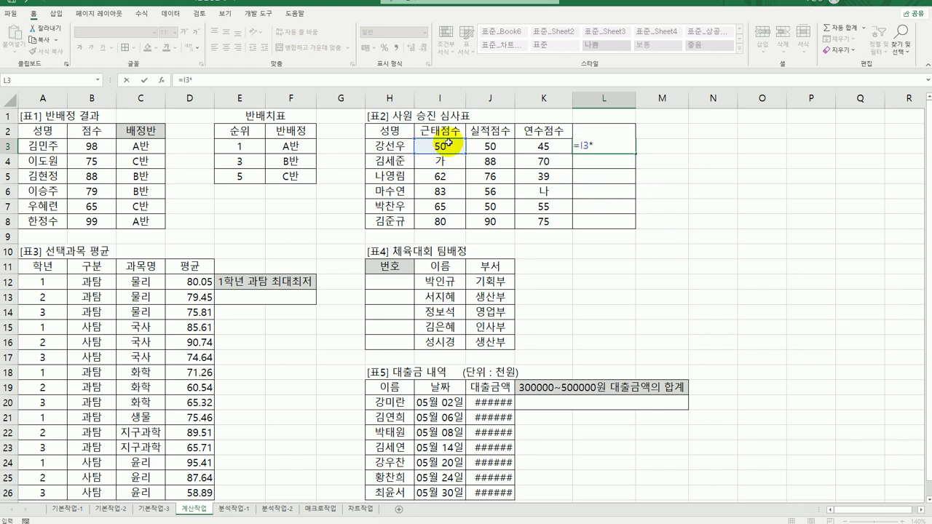
type("40%+")
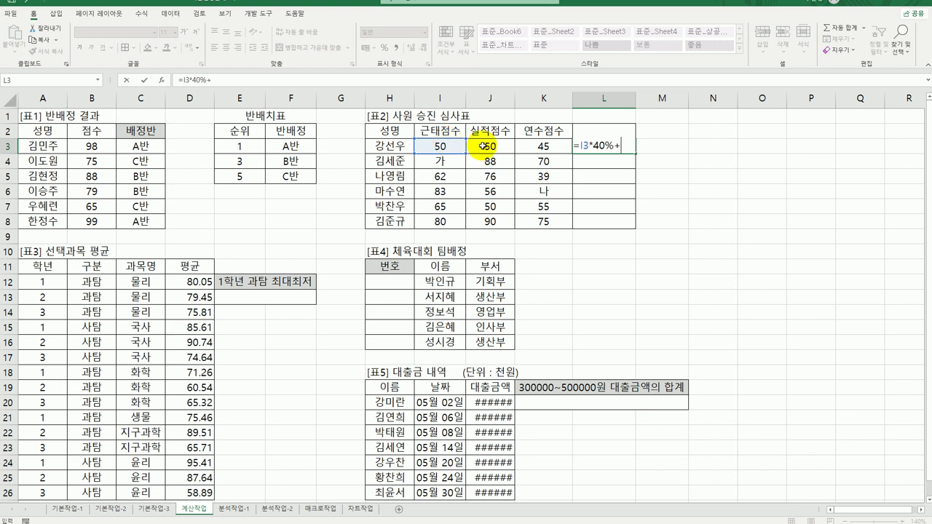
left_click(482, 144)
type("*")
type("3")
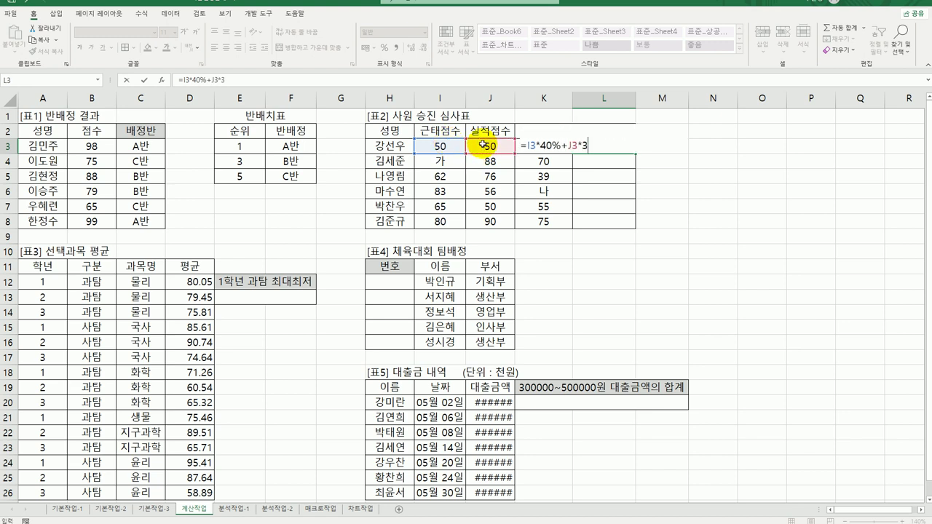
type("0%+")
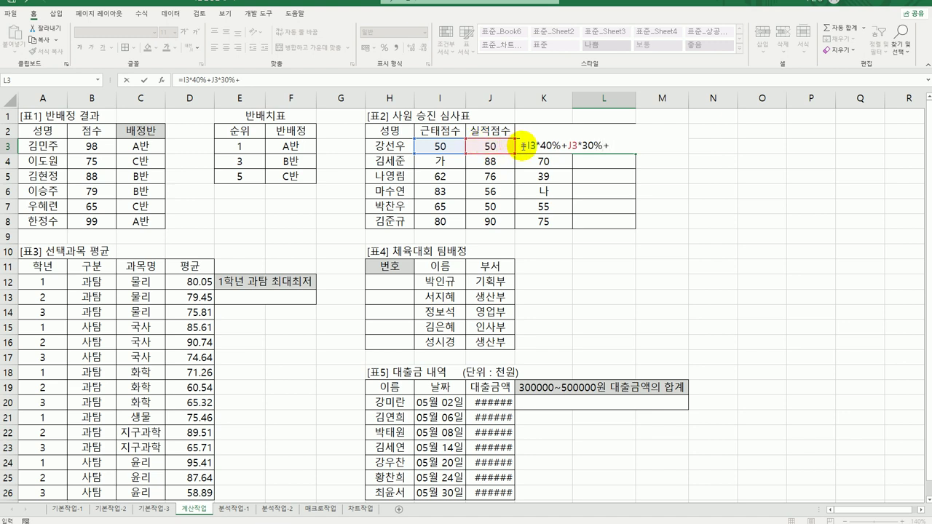
left_click(521, 146)
type("*30%")
key("ctrl+Return")
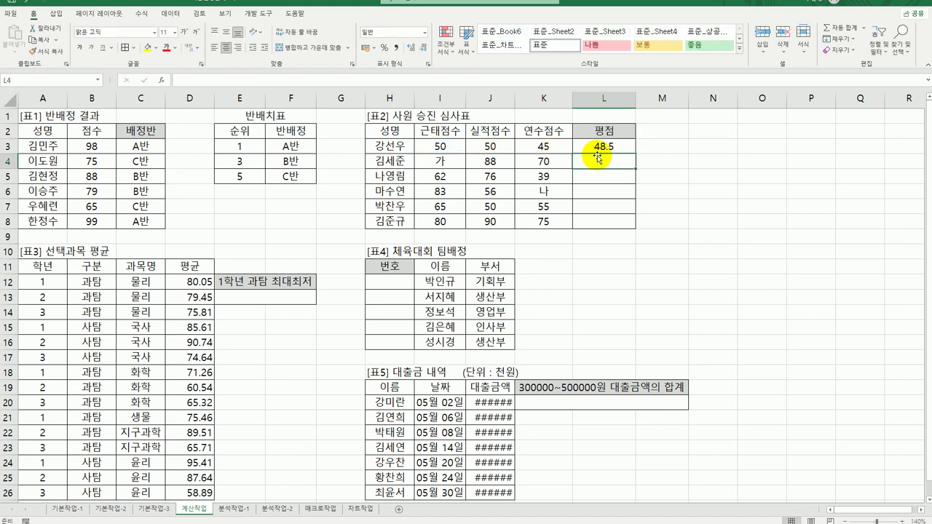
left_click_drag(633, 154, 633, 224)
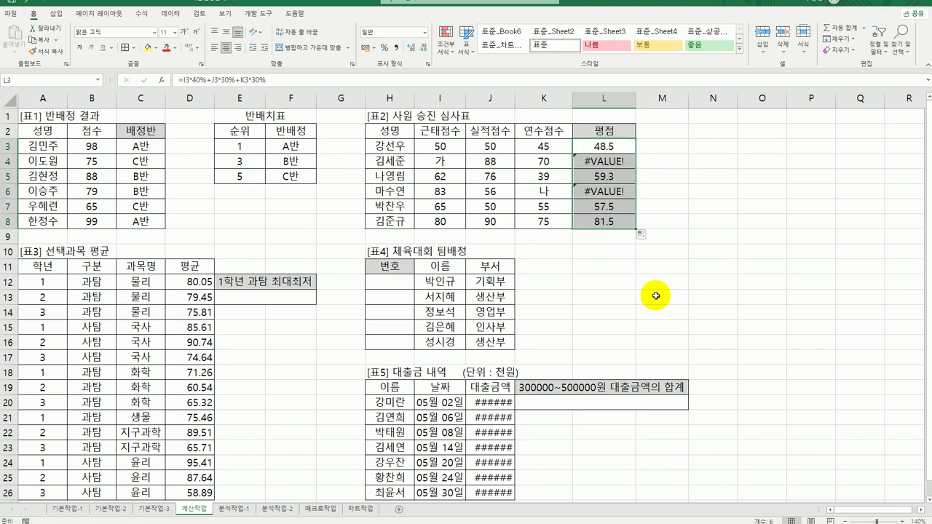
Check the 평점 cells L4 and L6 against their source entries in I4 and K6.
left_click(604, 191)
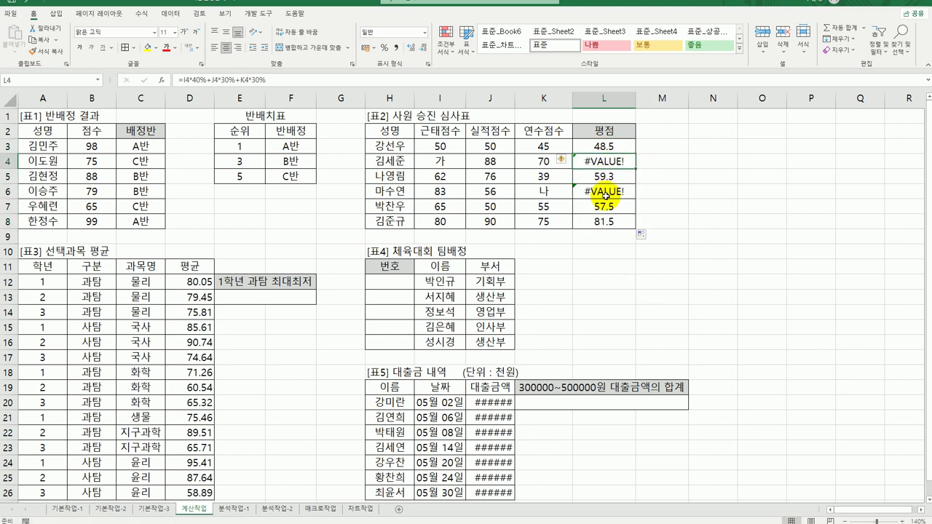
left_click_drag(586, 162, 439, 162)
left_click(438, 160)
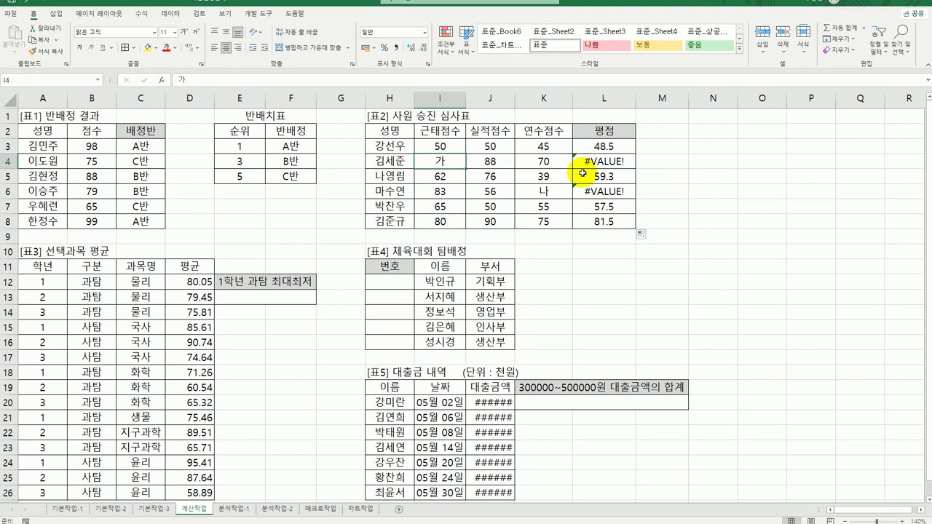
left_click(551, 191)
Wrap the L3 formula in IFERROR with "입력오류" as the error value and fill it down to L8.
left_click(605, 149)
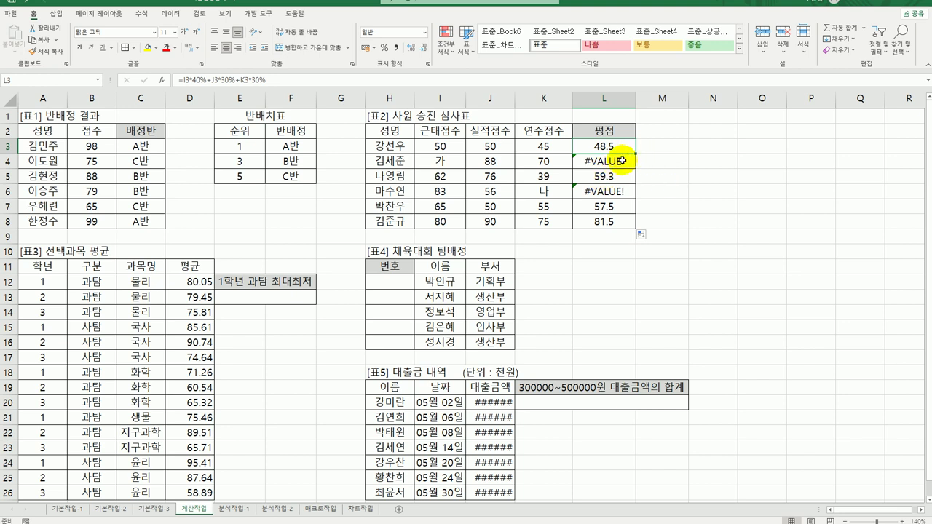
double_click(593, 145)
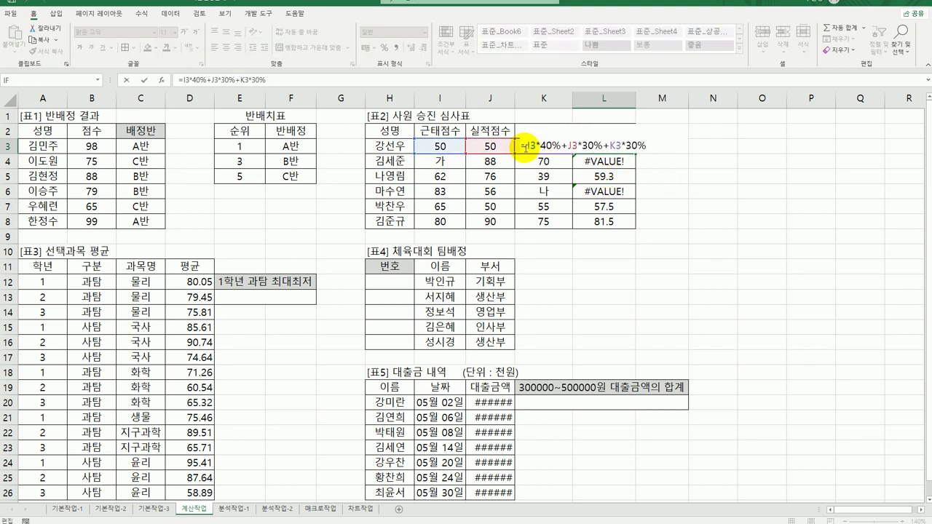
left_click(558, 148)
type("if")
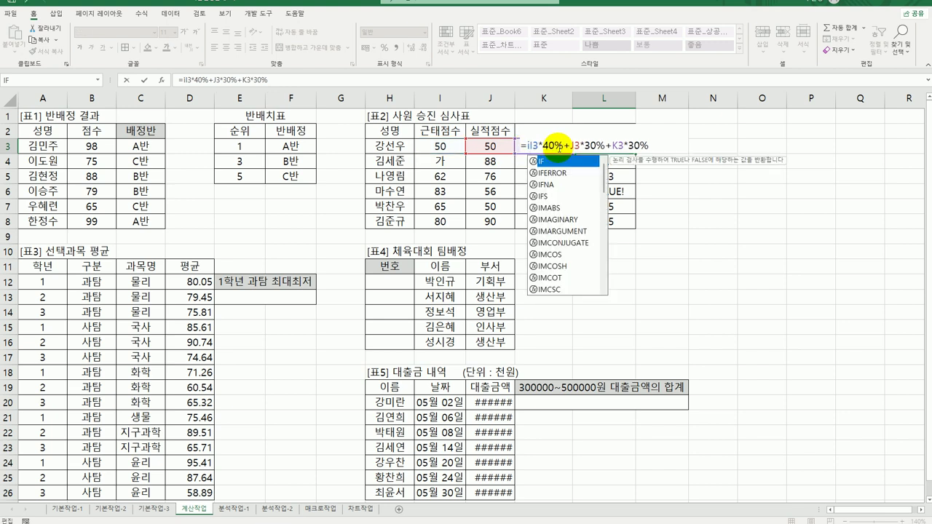
key("Down")
key("Tab")
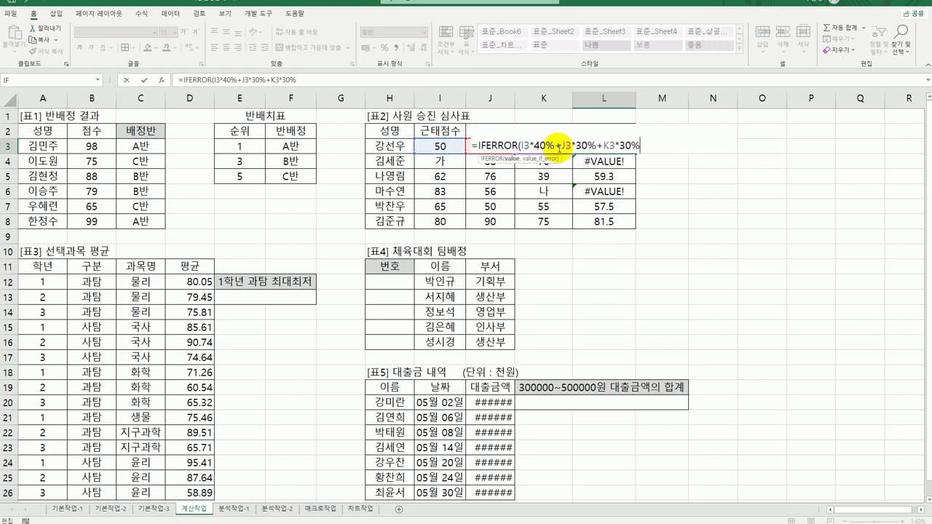
type(",\"입력오류")
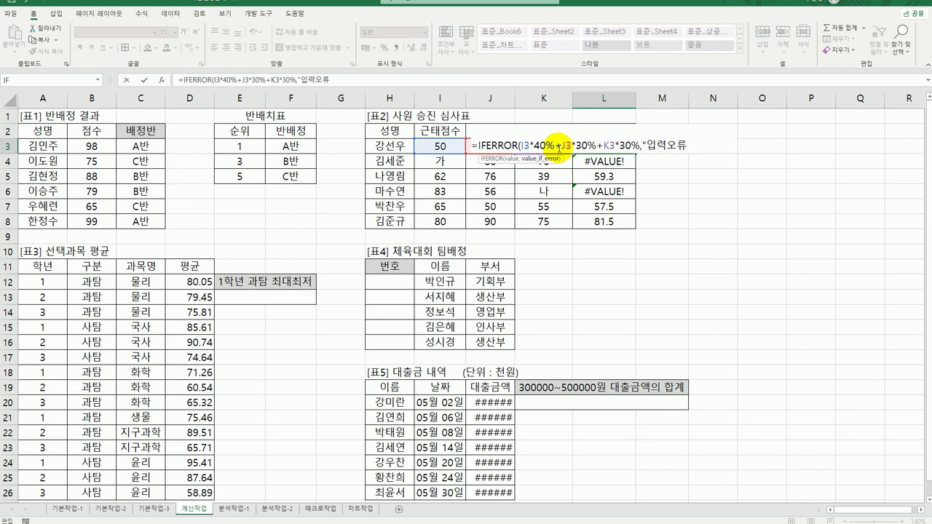
type("\"")
key("Return")
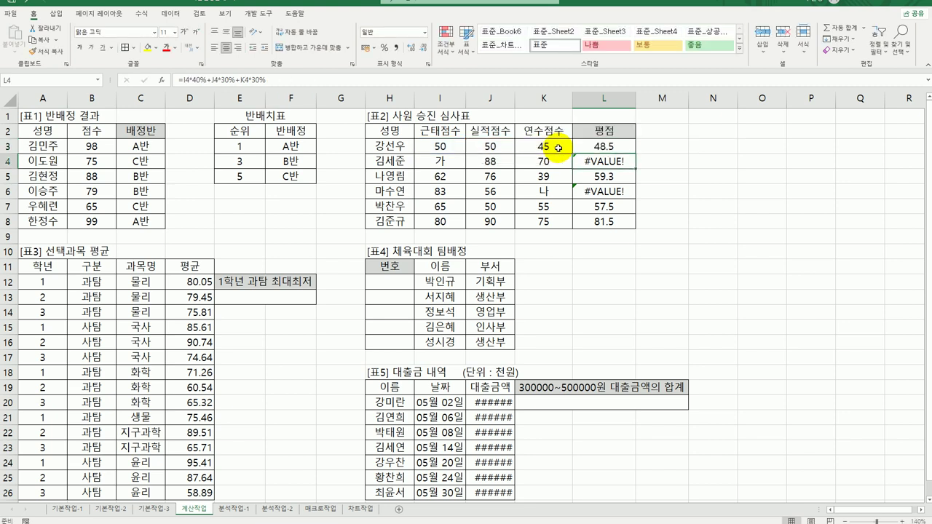
left_click(609, 143)
left_click_drag(634, 152, 626, 227)
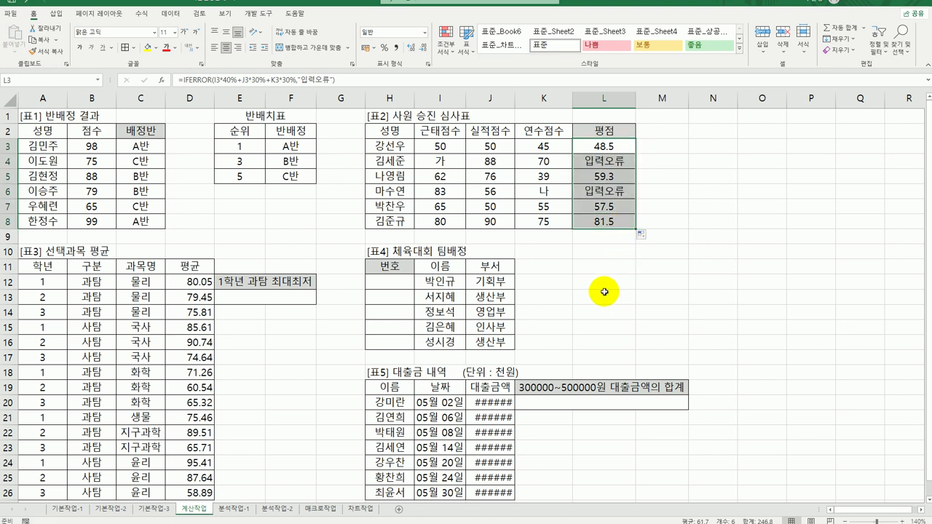
Examine 표3's 학년 and 구분 headers with their first entries in A11:B12 as the criteria range for 1학년 과탐.
left_click(291, 296)
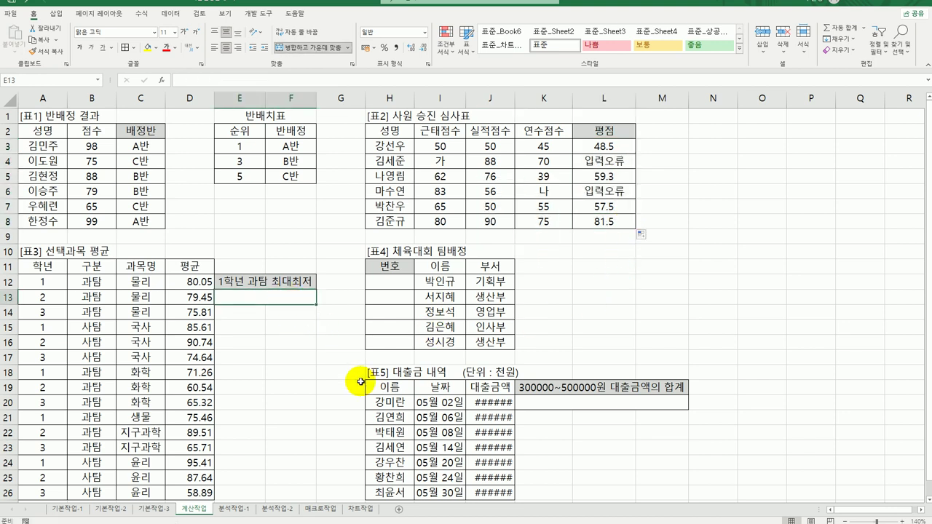
scroll(360, 381, "down", 1)
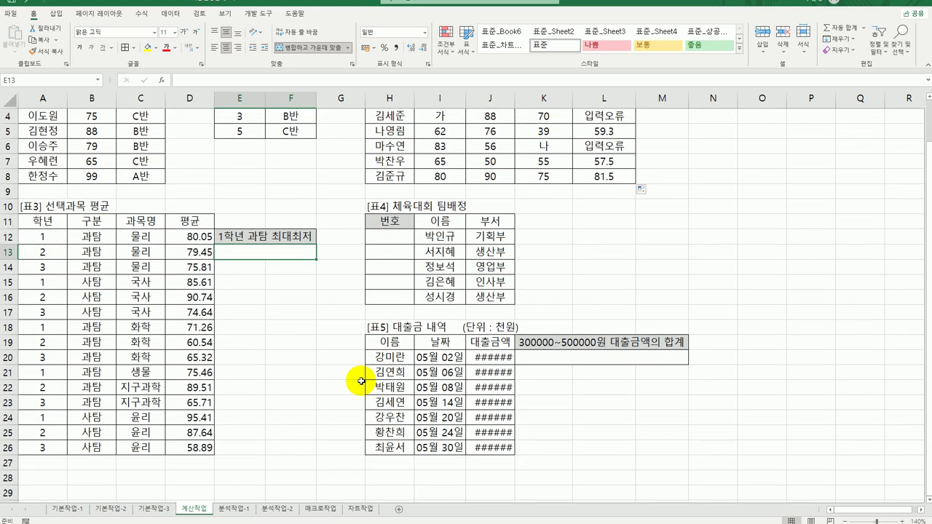
left_click_drag(42, 220, 40, 241)
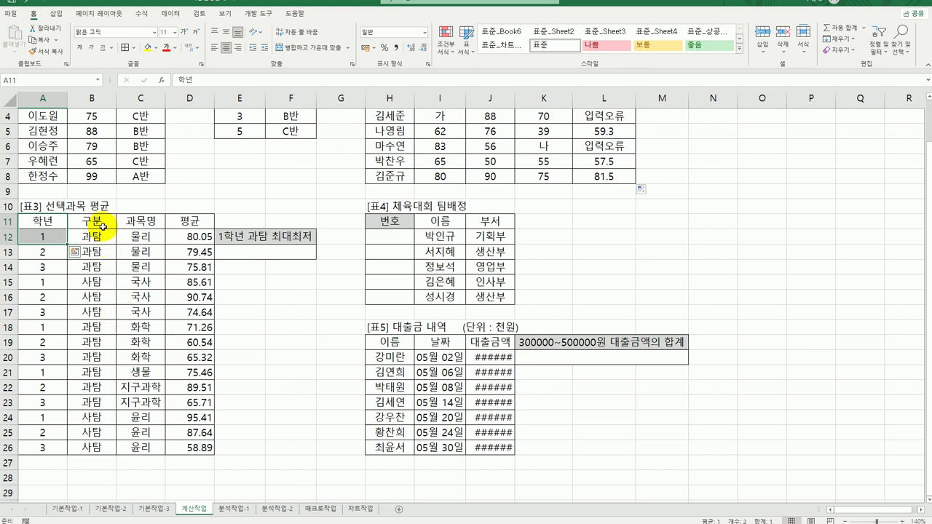
left_click_drag(101, 222, 96, 237)
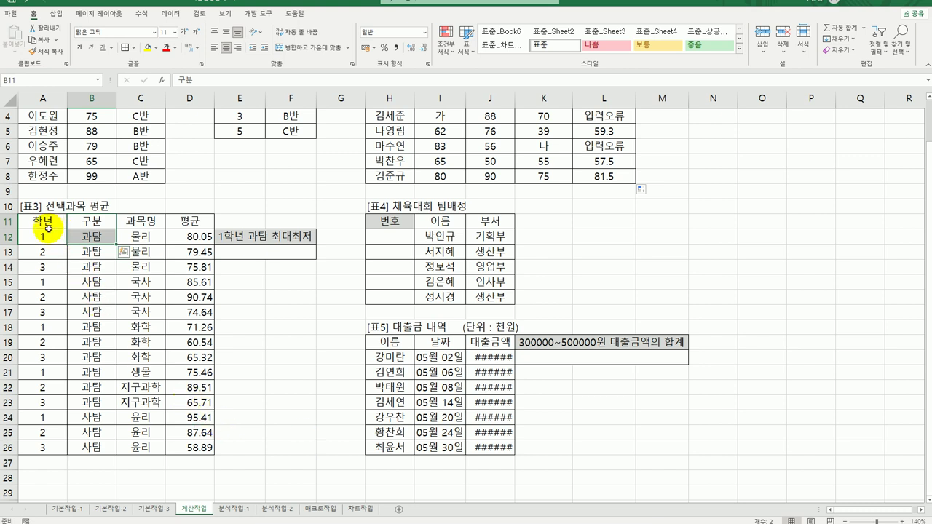
left_click_drag(47, 223, 88, 235)
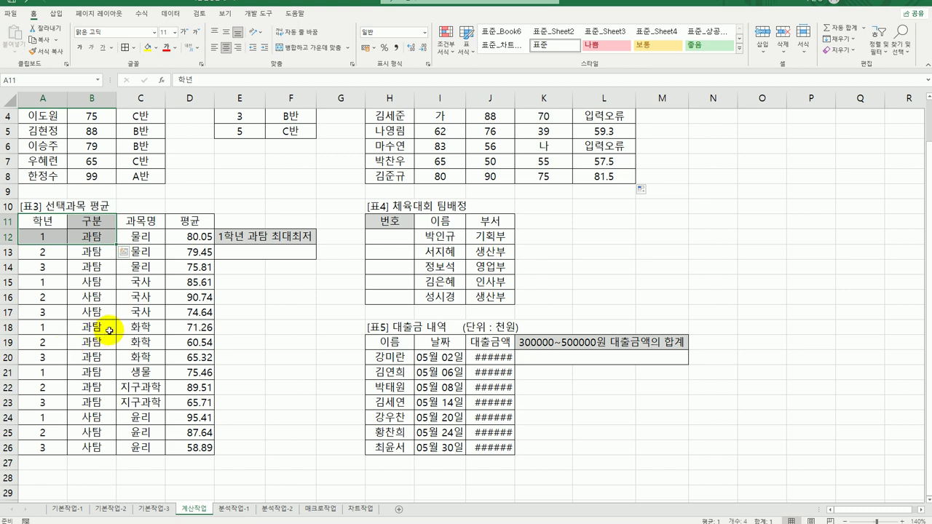
Start a DMAX formula in E13 through its function arguments, with A11:D26 as the database.
left_click(250, 259)
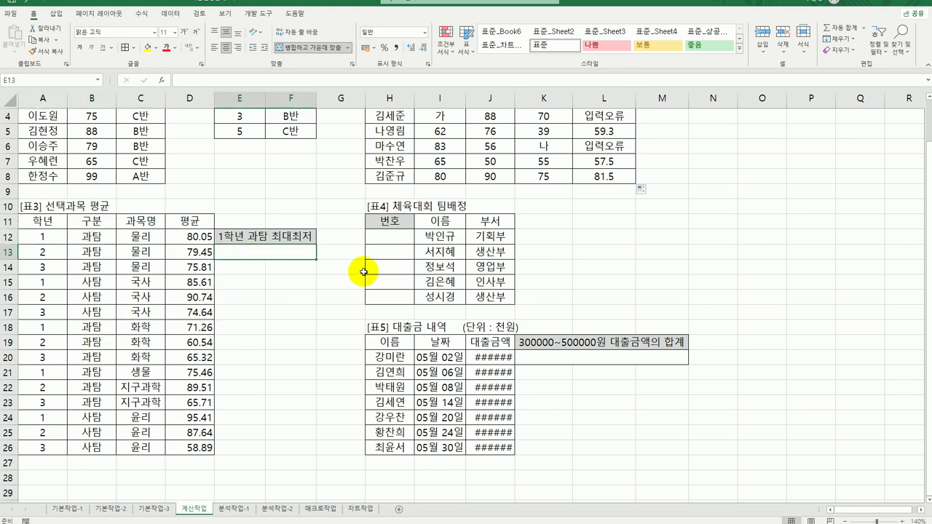
type("=")
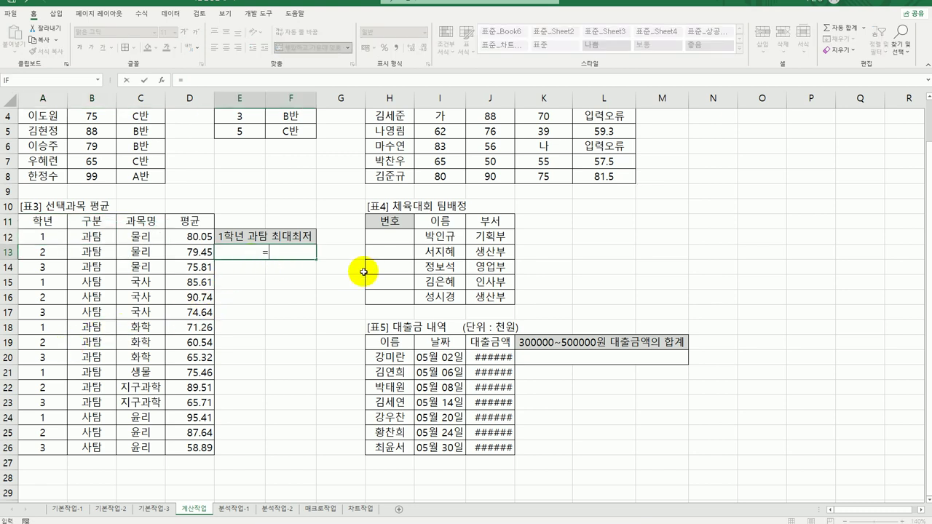
type("dm")
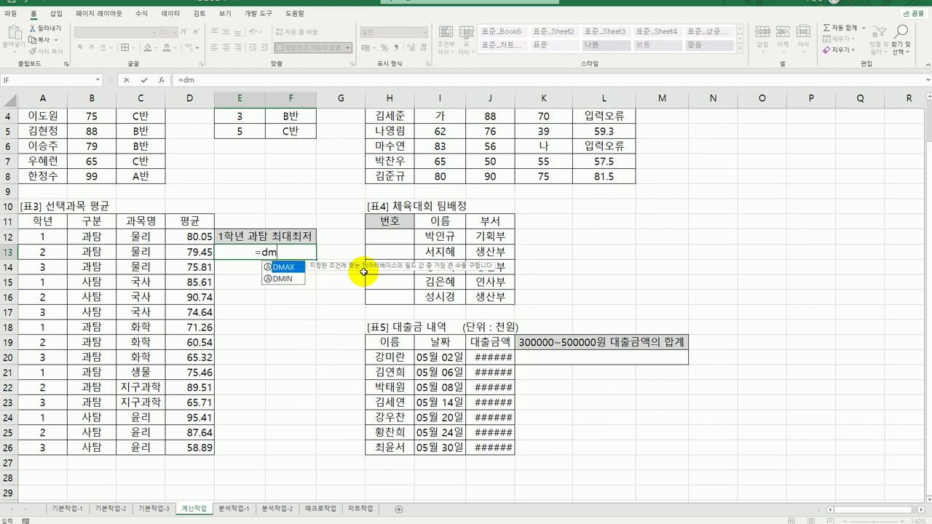
key("Tab")
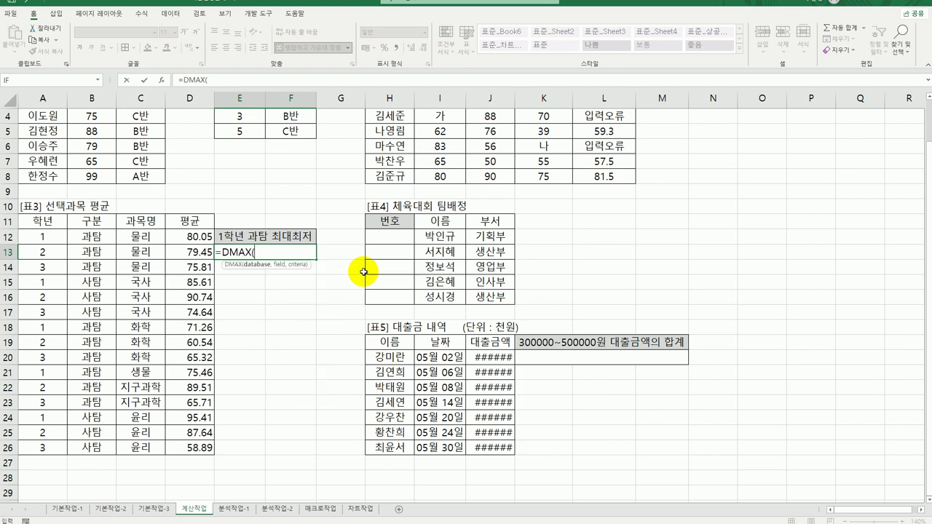
left_click(161, 79)
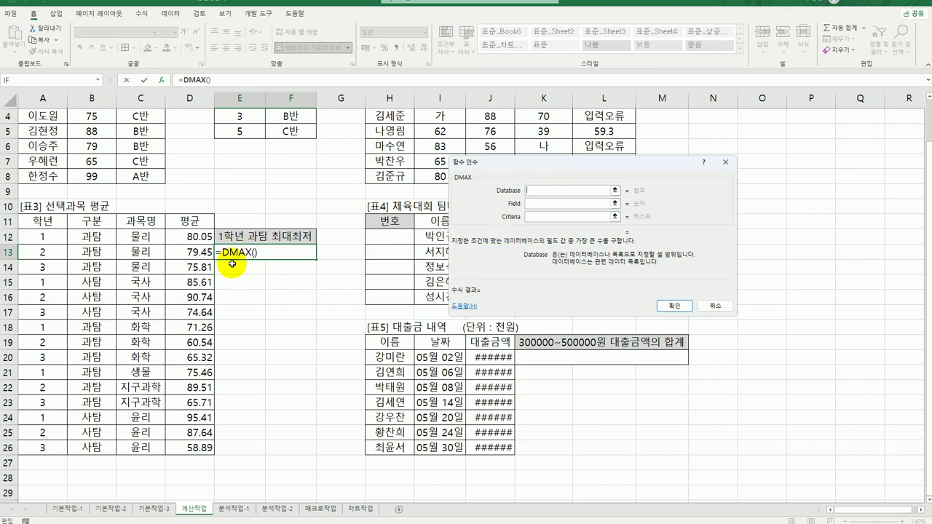
left_click_drag(37, 221, 169, 445)
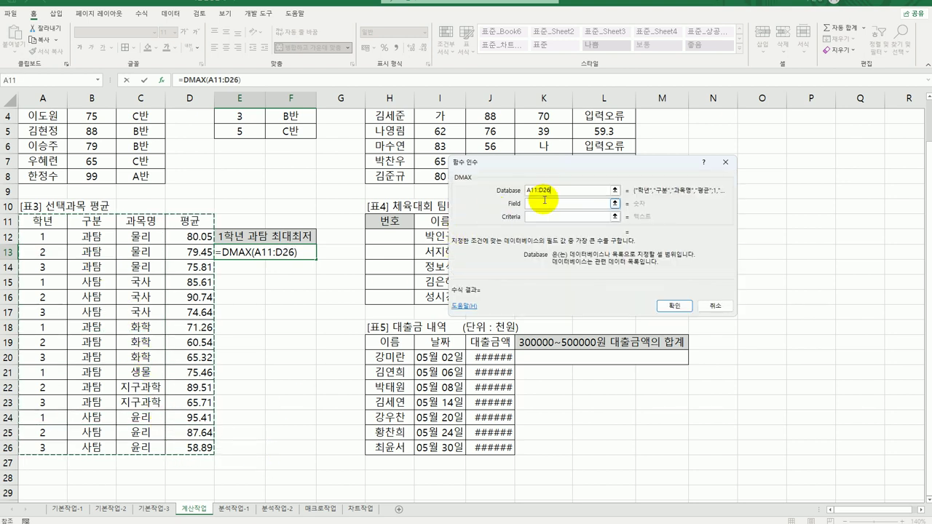
Set the DMAX field to the 평균 header D11 and the criteria to A11:B12, and confirm the formula.
left_click(545, 203)
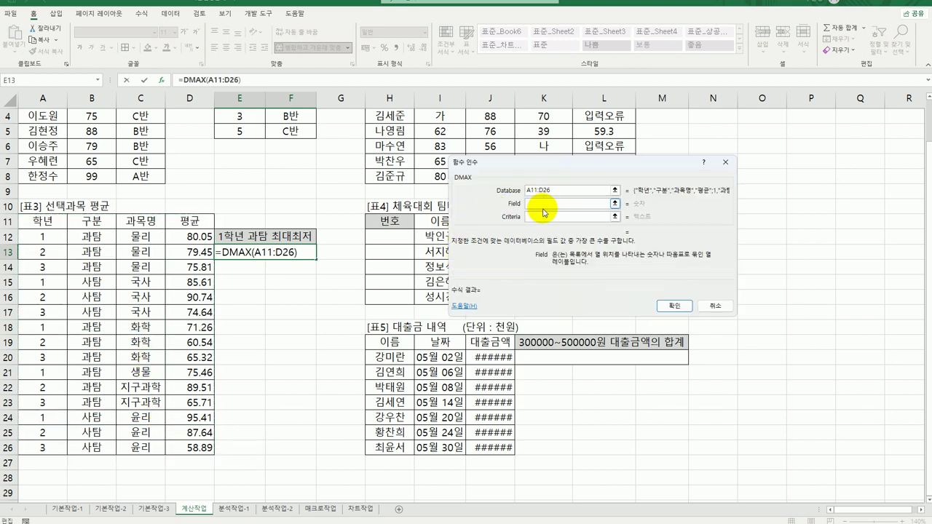
left_click(545, 216)
left_click(192, 226)
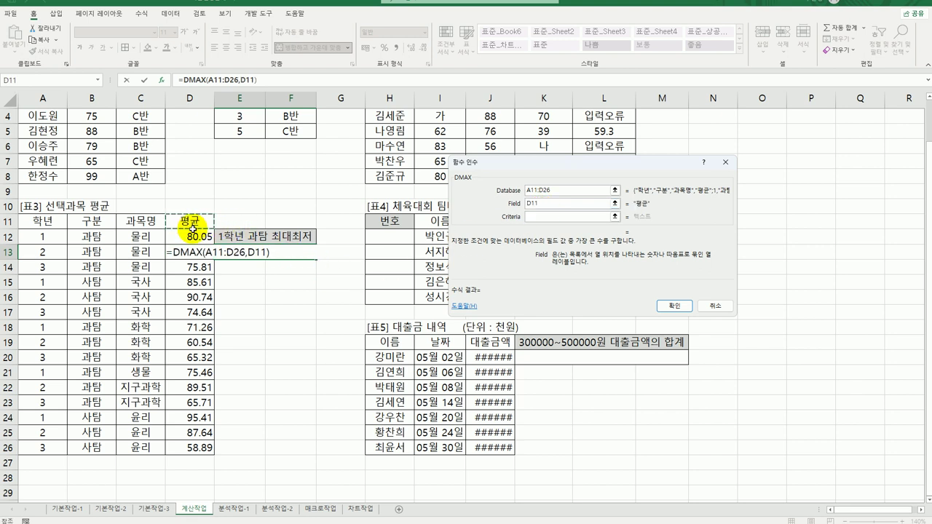
left_click(544, 219)
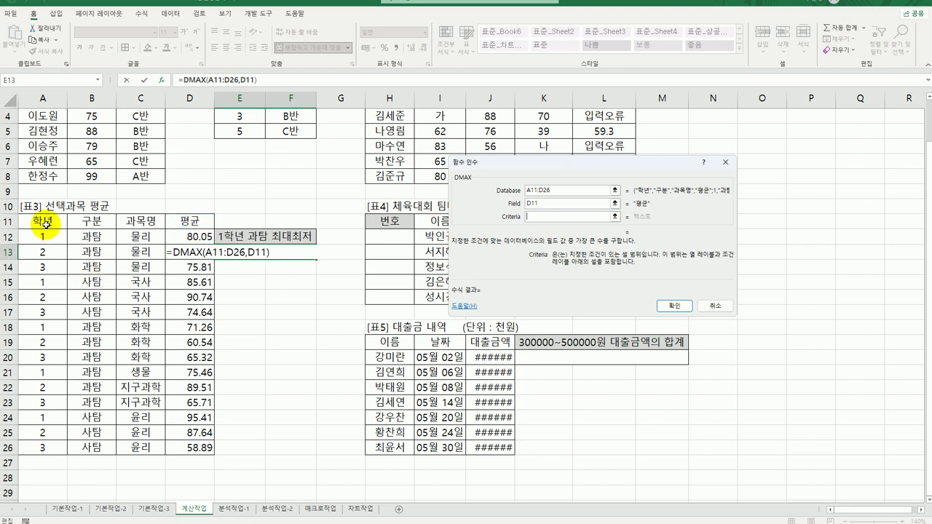
left_click_drag(46, 219, 96, 234)
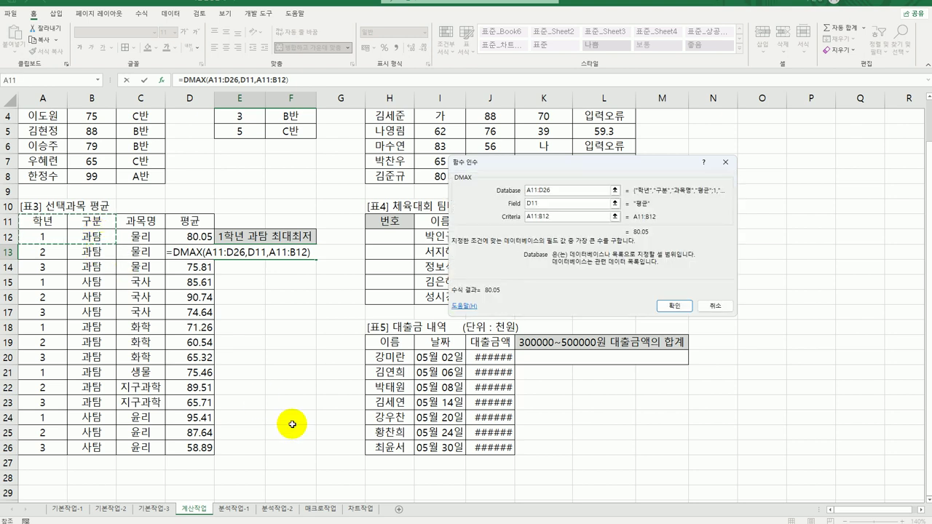
left_click(671, 306)
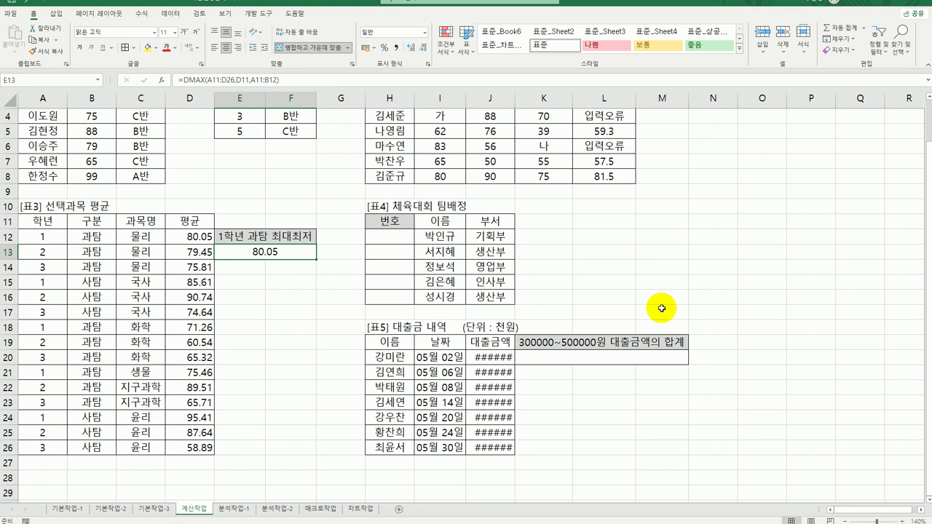
Extend the E13 formula after the DMAX function with &"("& to append an opening parenthesis.
double_click(289, 253)
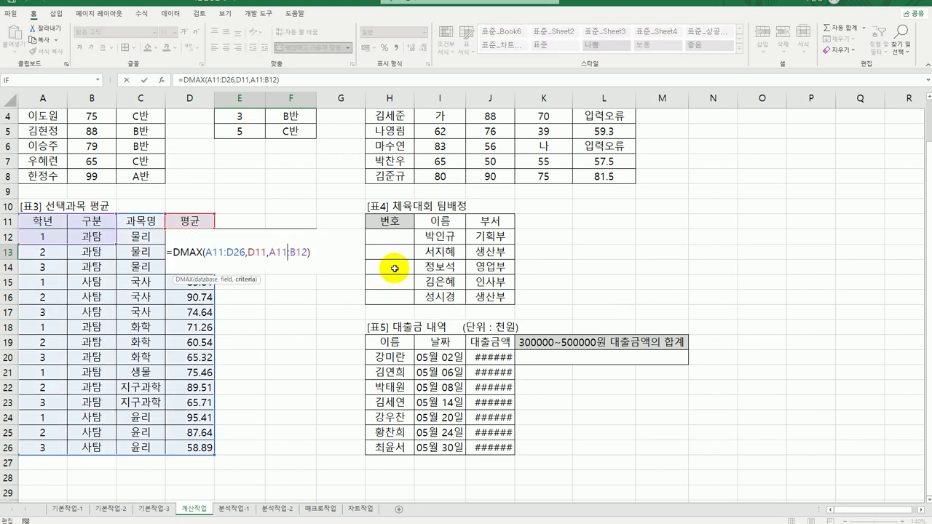
left_click(321, 252)
type("&")
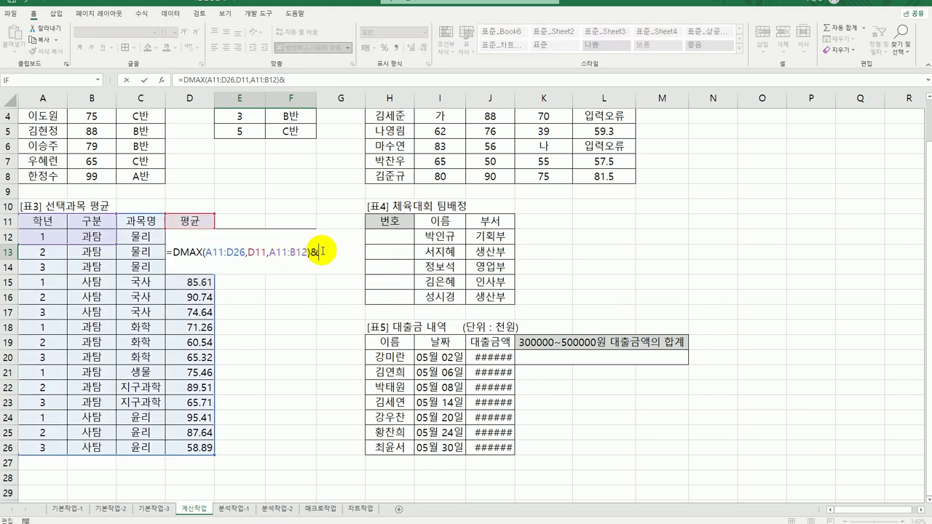
type("\"(\"&")
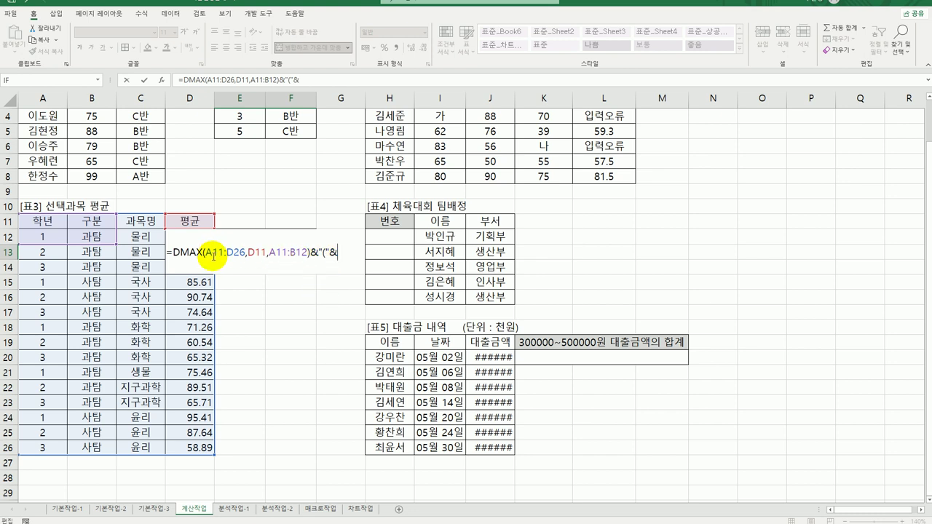
Copy the DMAX(A11:D26,D11,A11:B12) expression to the end of the E13 formula and change the copy's function to DMIN.
left_click_drag(174, 251, 311, 253)
key("ctrl+c")
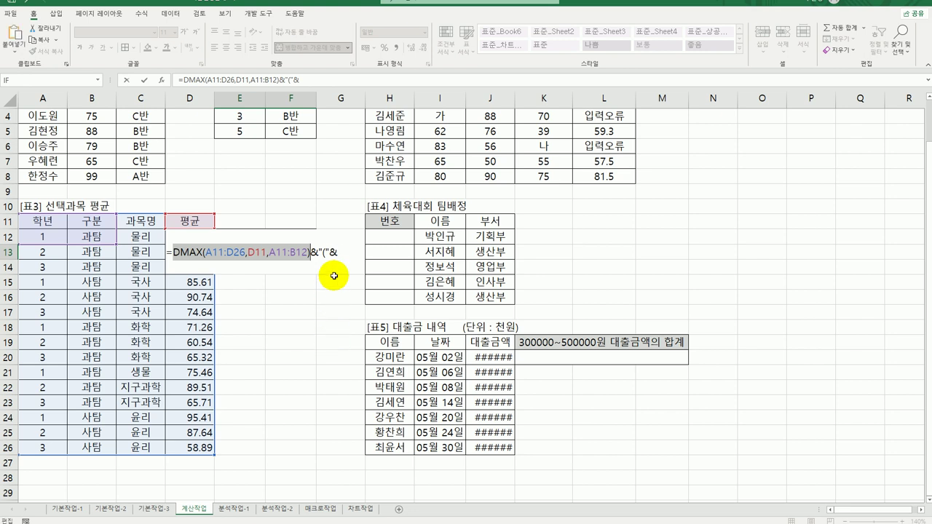
key("End")
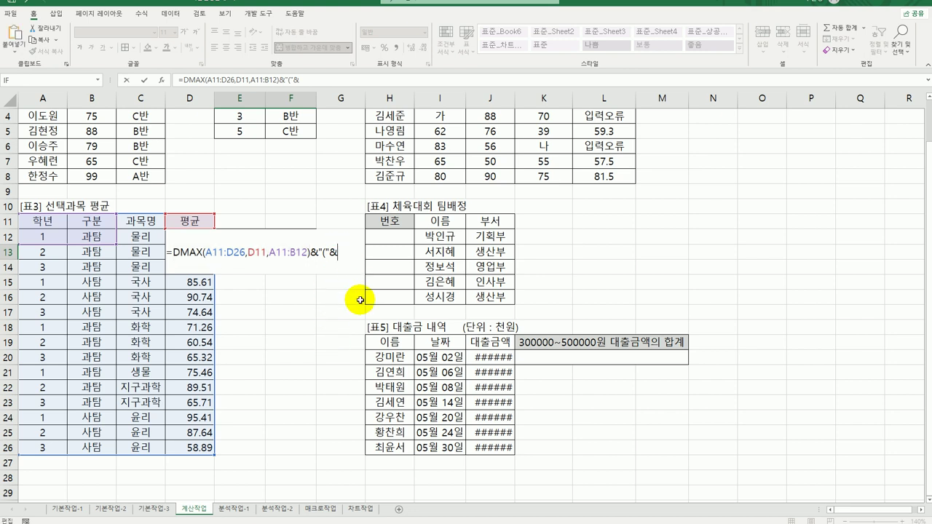
key("ctrl+v")
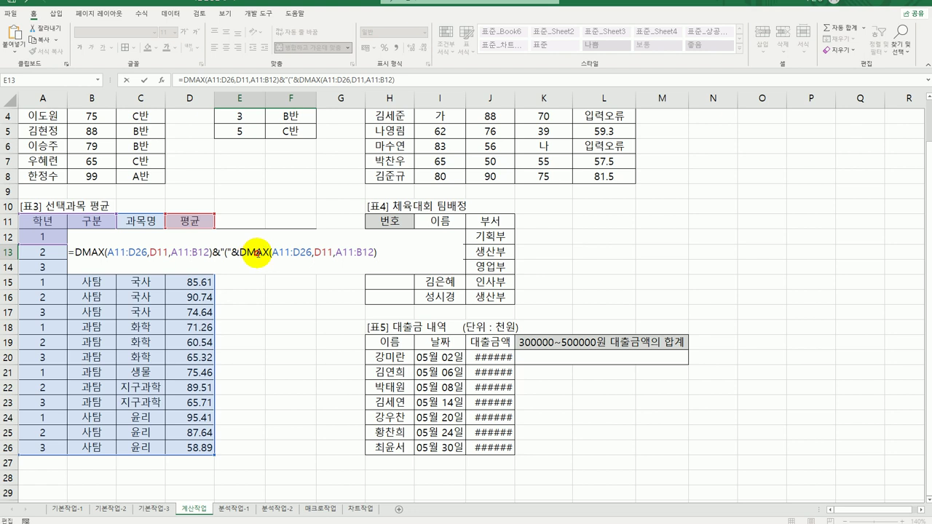
left_click_drag(255, 253, 269, 252)
type("in")
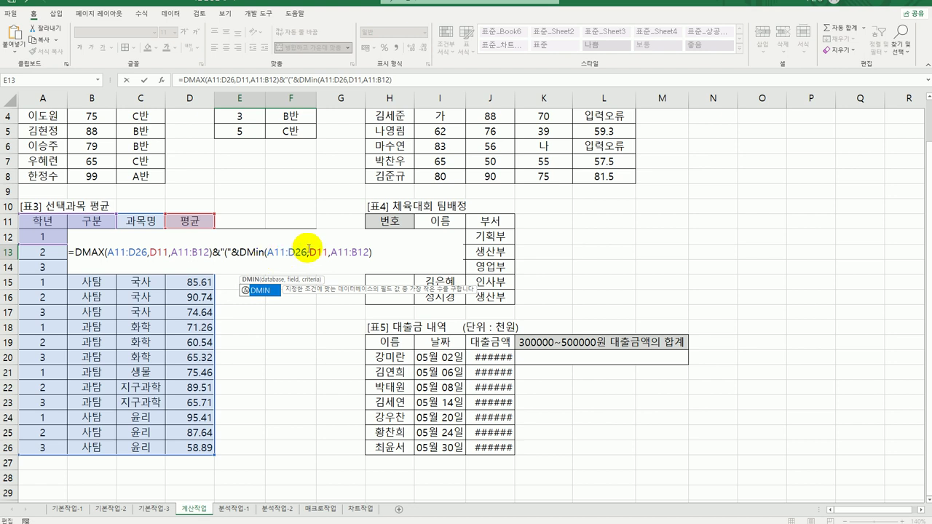
Append &")" after the DMIN function and confirm the formula in E13.
left_click(379, 256)
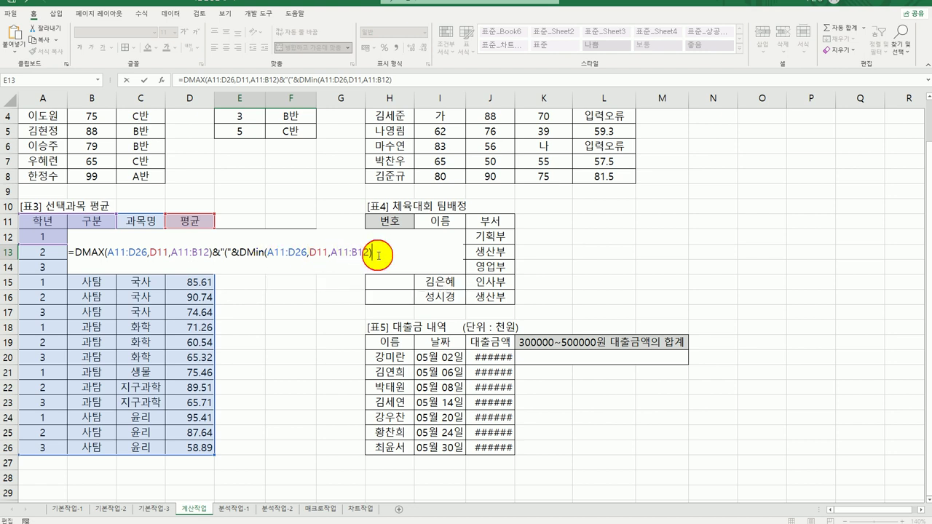
type("&")
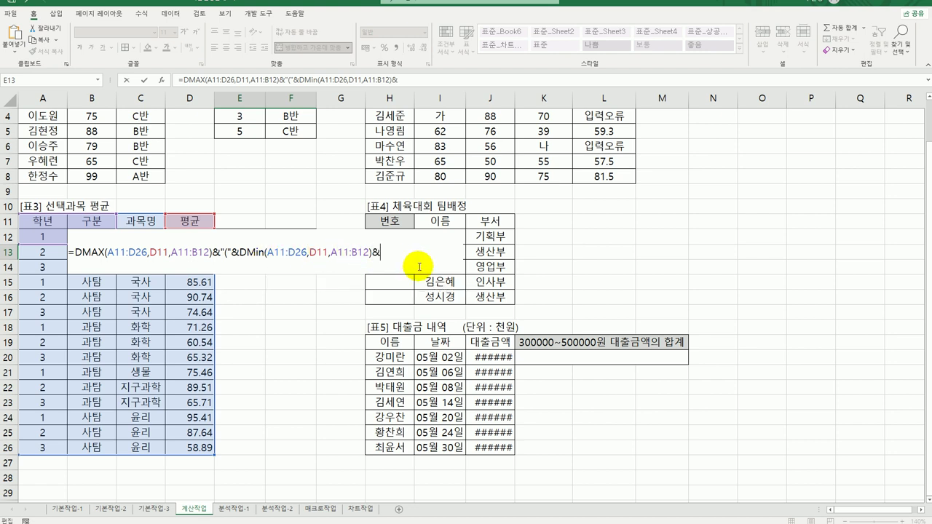
type("\")\"")
key("ctrl+Return")
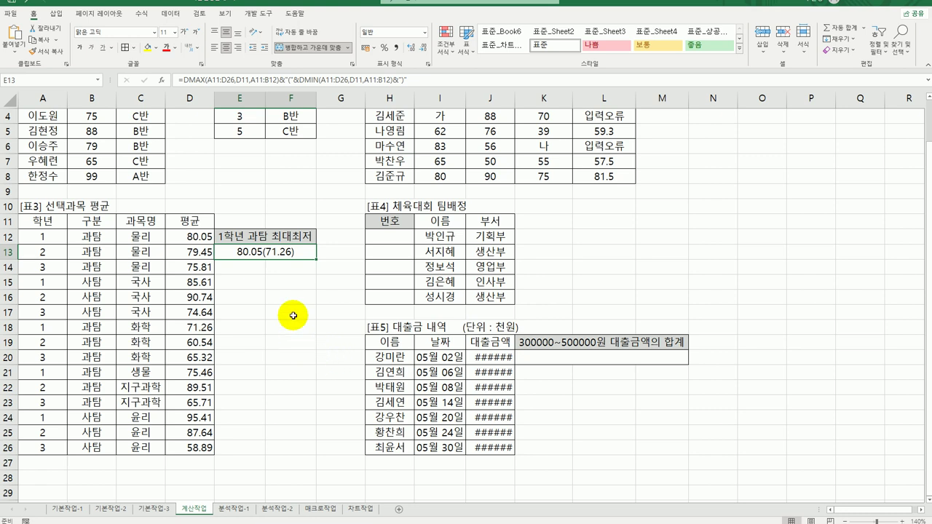
Insert the text 최저 after the opening parenthesis inside the E13 formula's quoted string and confirm it.
double_click(265, 252)
left_click(227, 252)
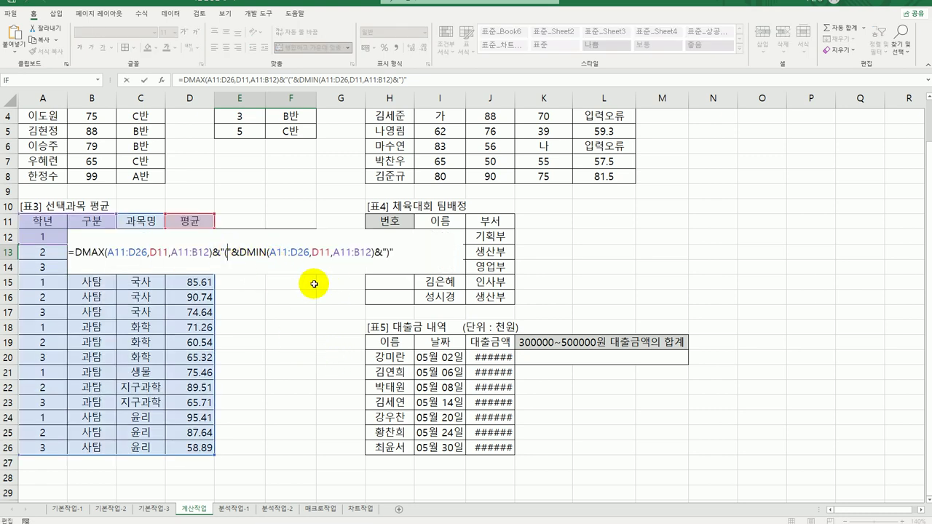
type("chl")
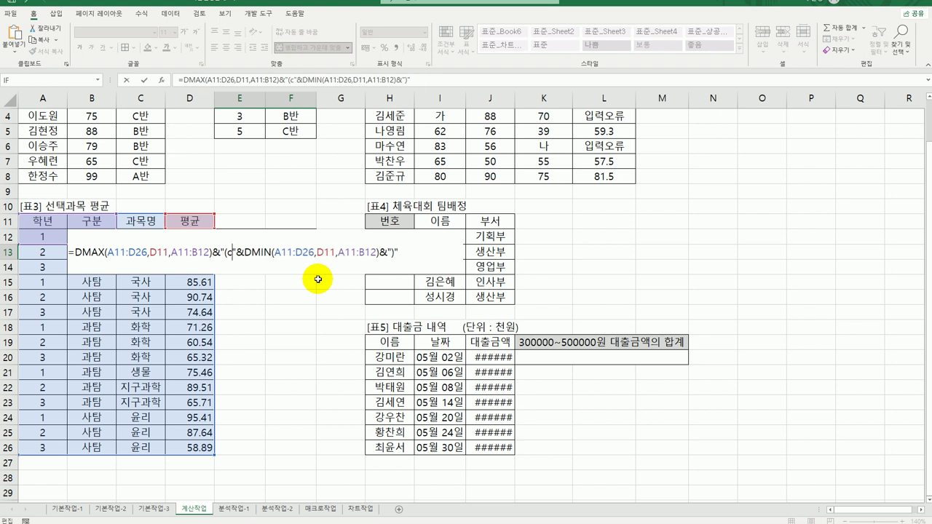
key("BackSpace")
key("BackSpace")
key("BackSpace")
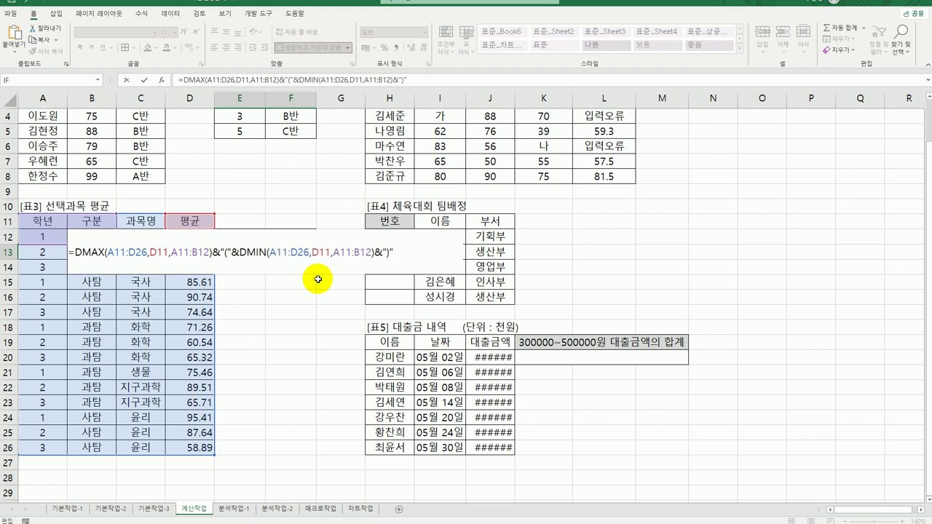
type("초")
type("저")
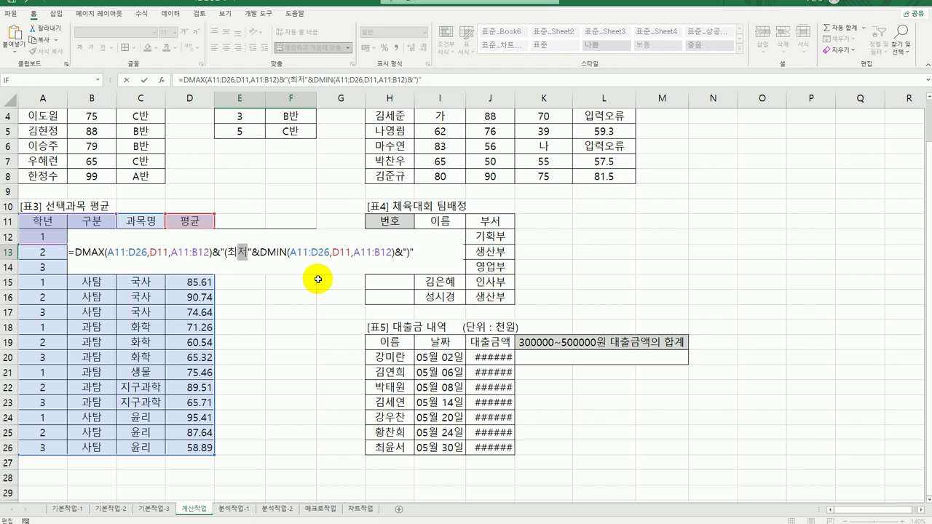
key("Return")
left_click(308, 252)
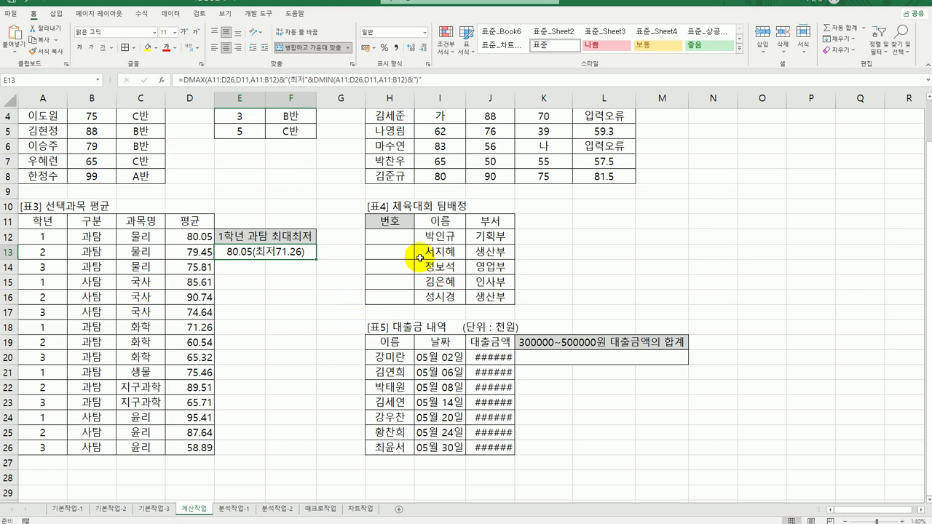
Widen column J to fit its 대출금액 values and enter =ROW() in 표4's first 번호 cell, H12.
left_click(397, 241)
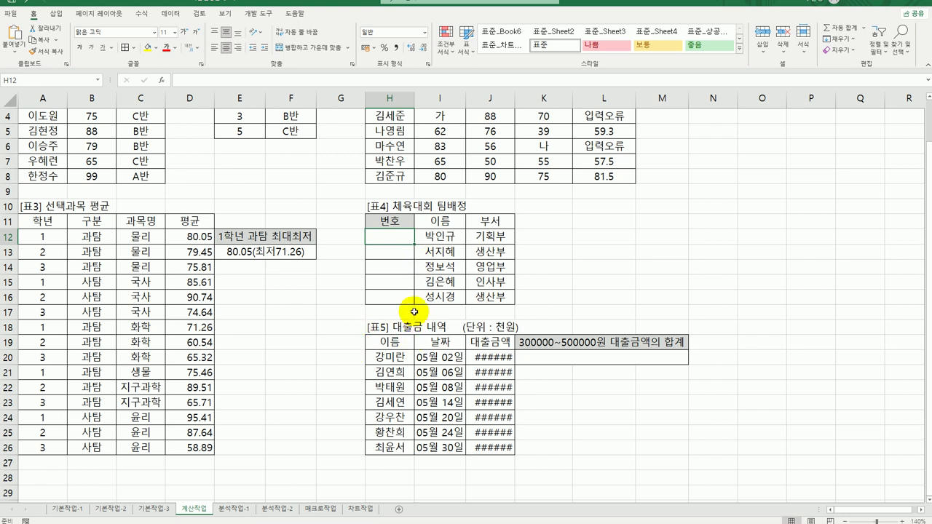
double_click(513, 98)
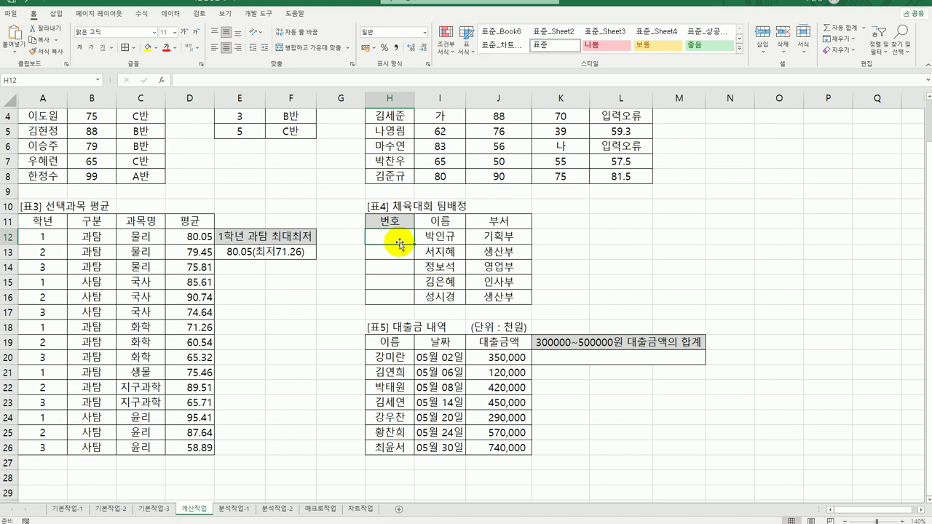
type("=개")
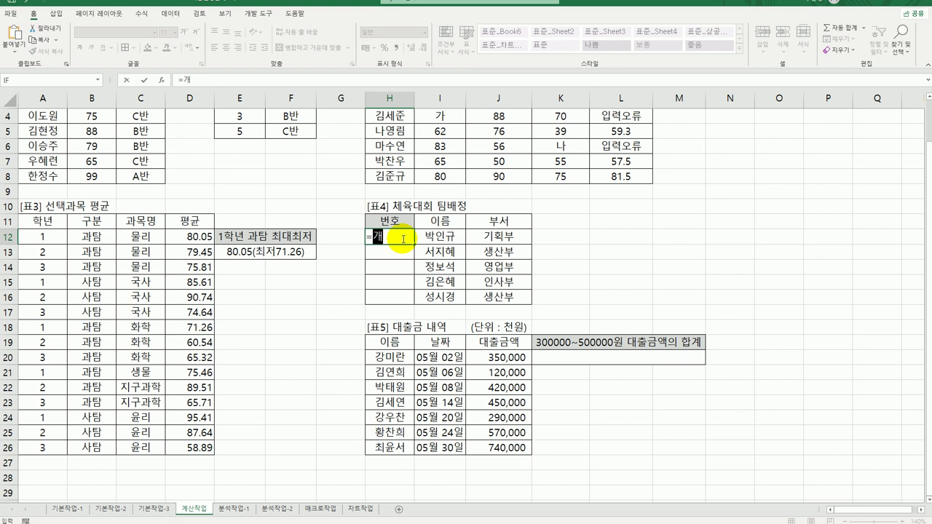
key("BackSpace")
type("o")
key("BackSpace")
type("r")
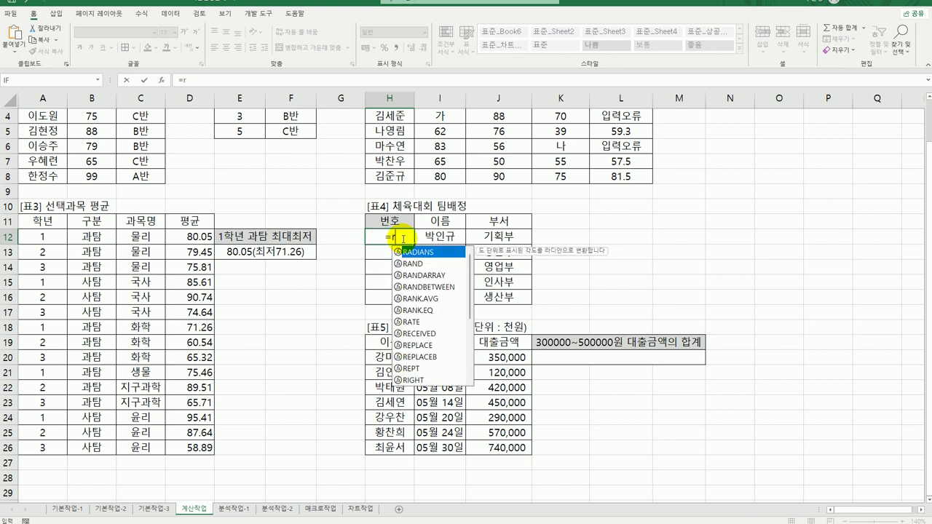
type("ow(")
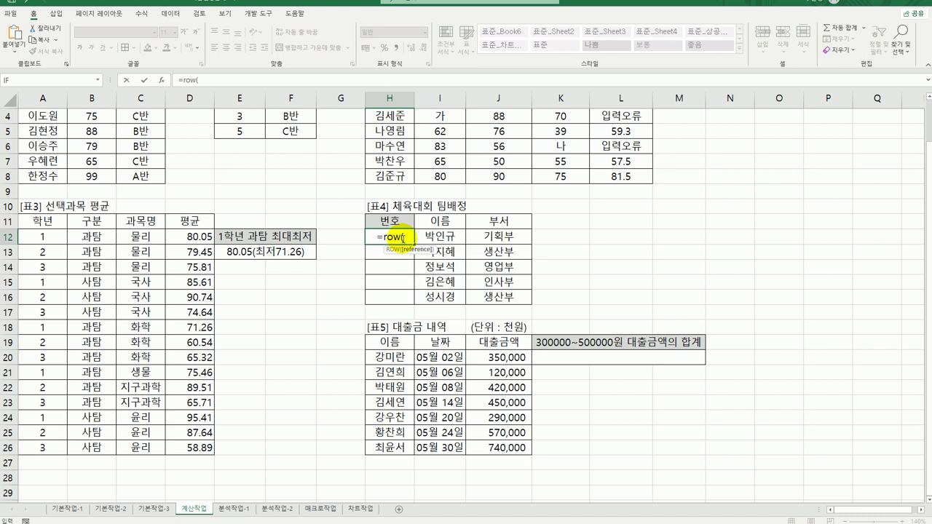
type(")")
key("Return")
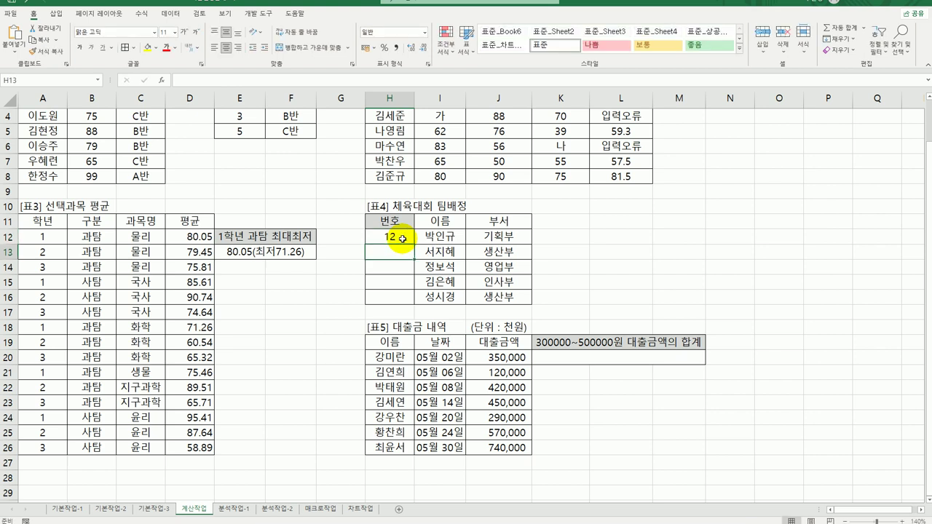
Change the H12 formula to =ROW()-11 and fill it down the 번호 column to H16.
left_click_drag(402, 238, 58, 234)
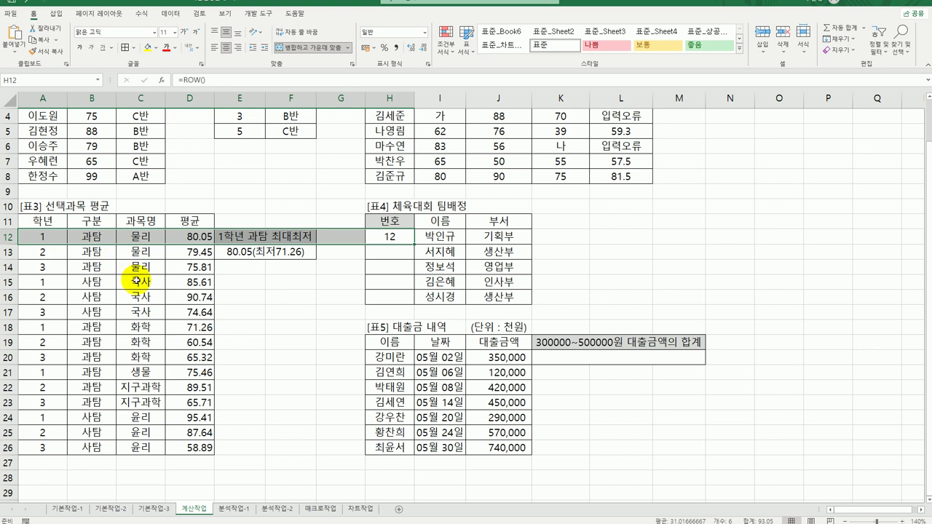
left_click(385, 239)
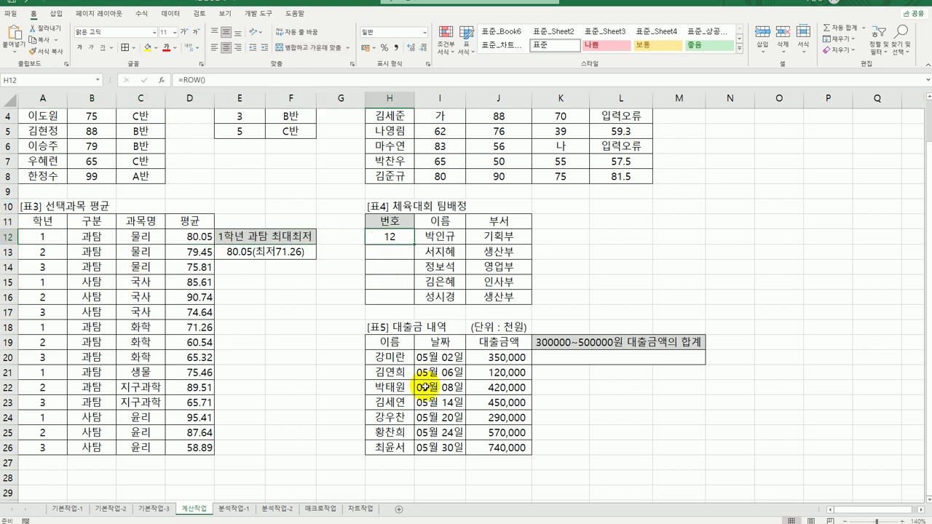
double_click(396, 237)
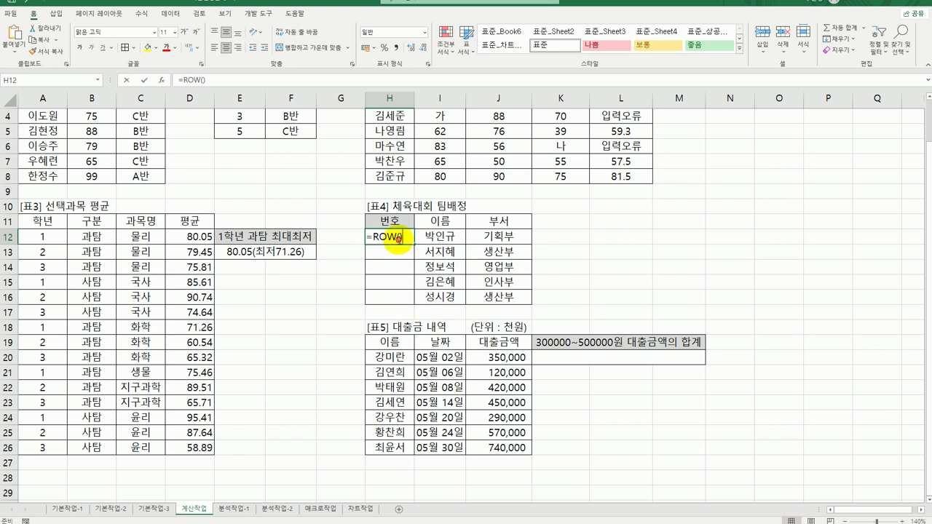
type("-")
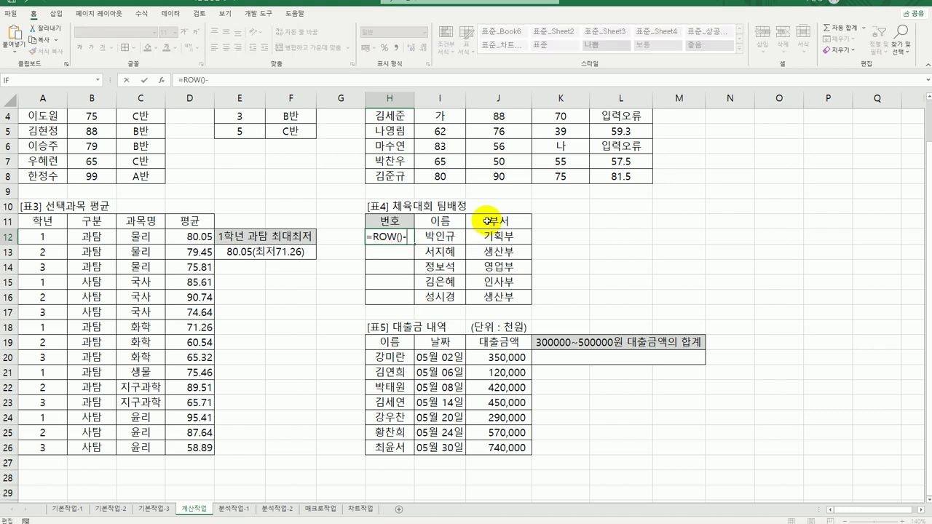
type("11")
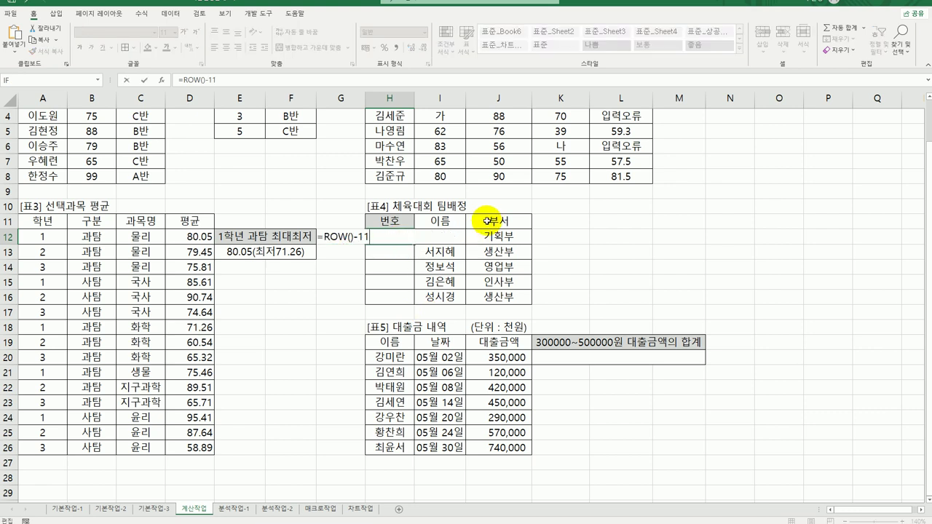
key("ctrl+Return")
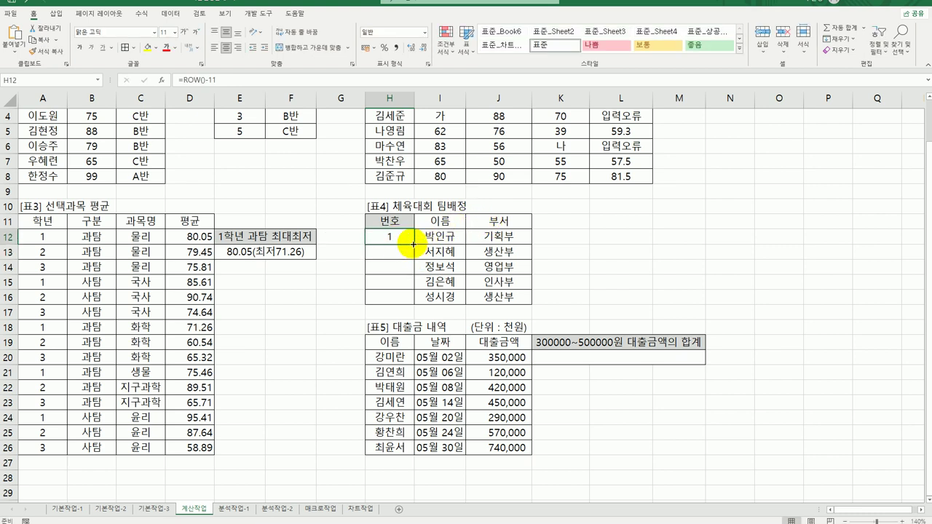
left_click_drag(412, 244, 413, 308)
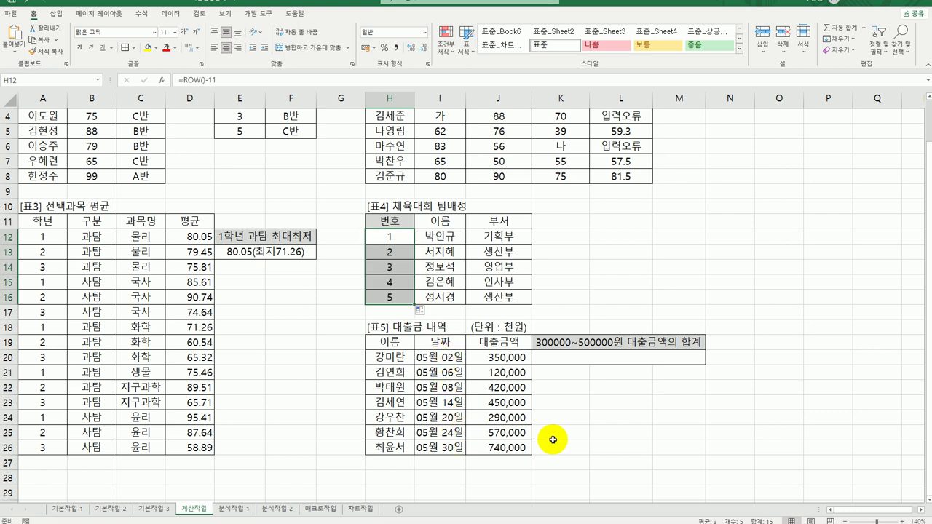
Start a SUMIFS function in 표5's total cell K20 using the function arguments dialog, with J20:J26 as the sum range.
left_click(499, 357)
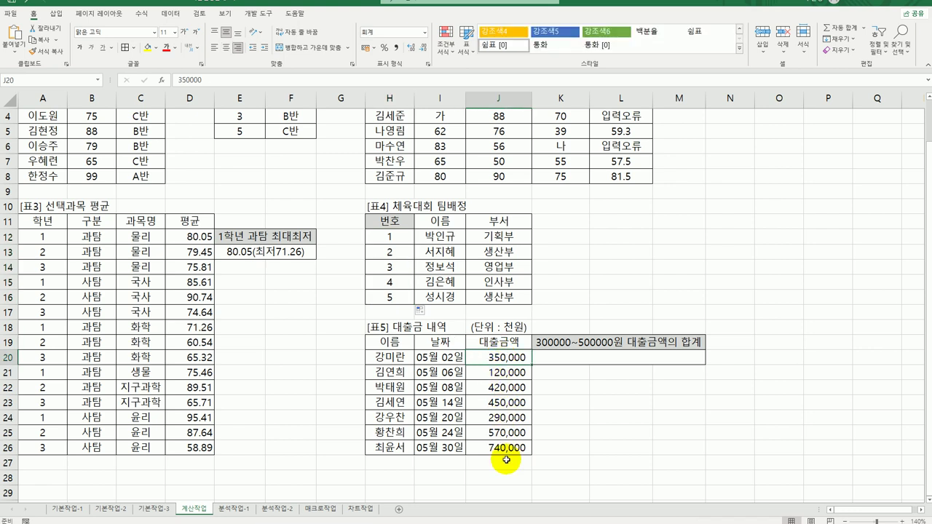
left_click(587, 356)
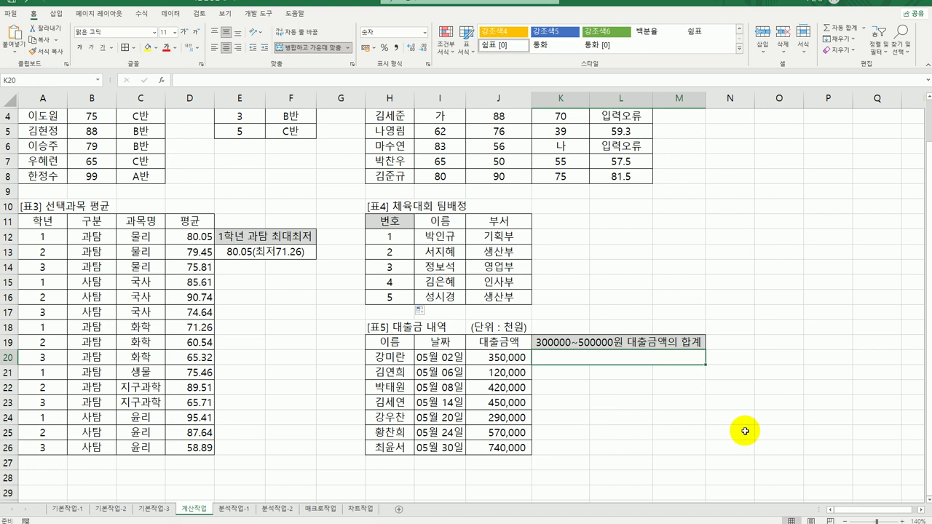
type("=sumif")
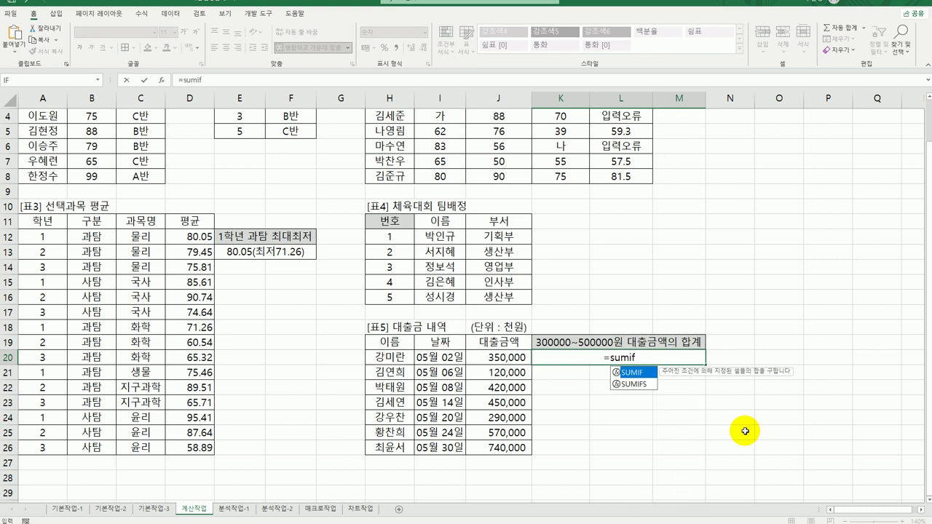
double_click(630, 384)
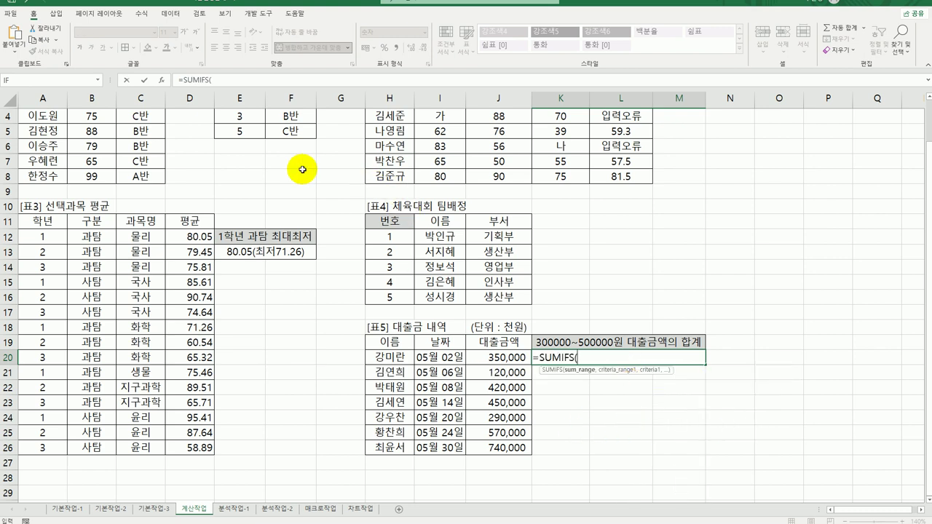
left_click(162, 80)
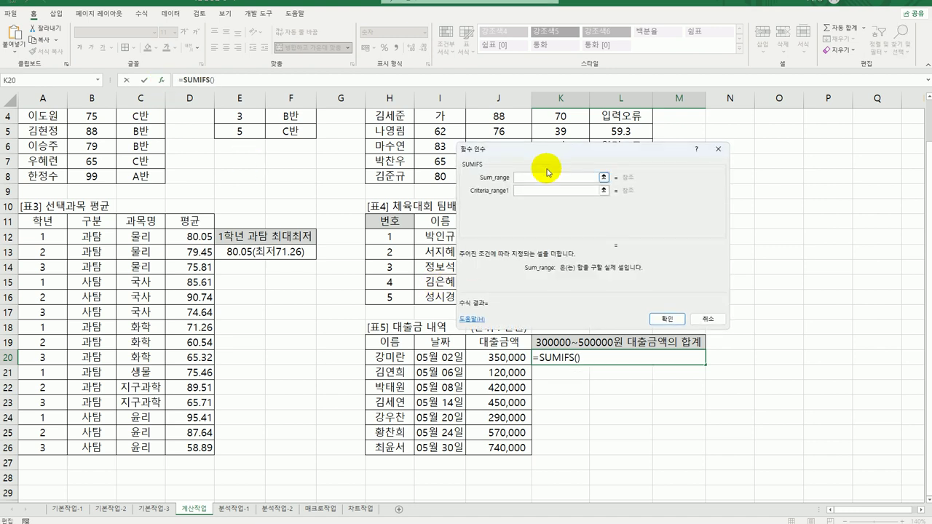
left_click_drag(548, 152, 583, 116)
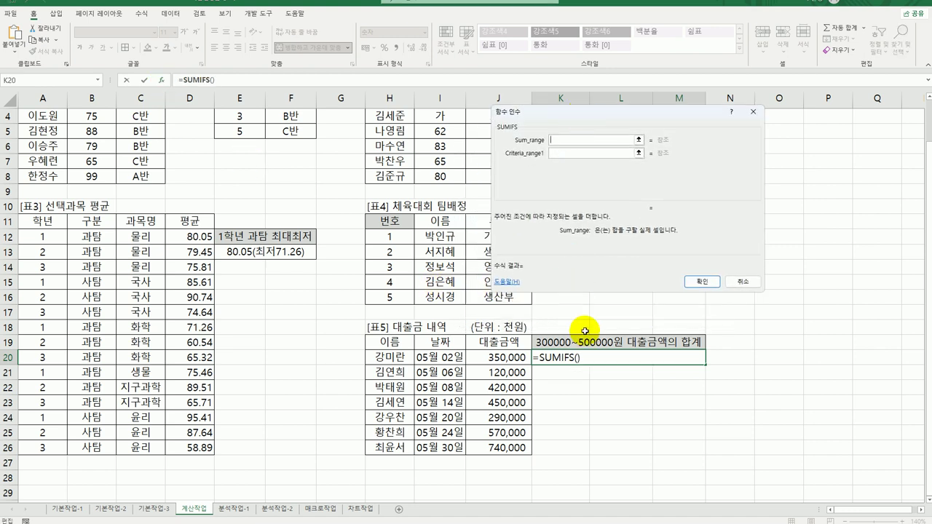
left_click_drag(521, 355, 524, 450)
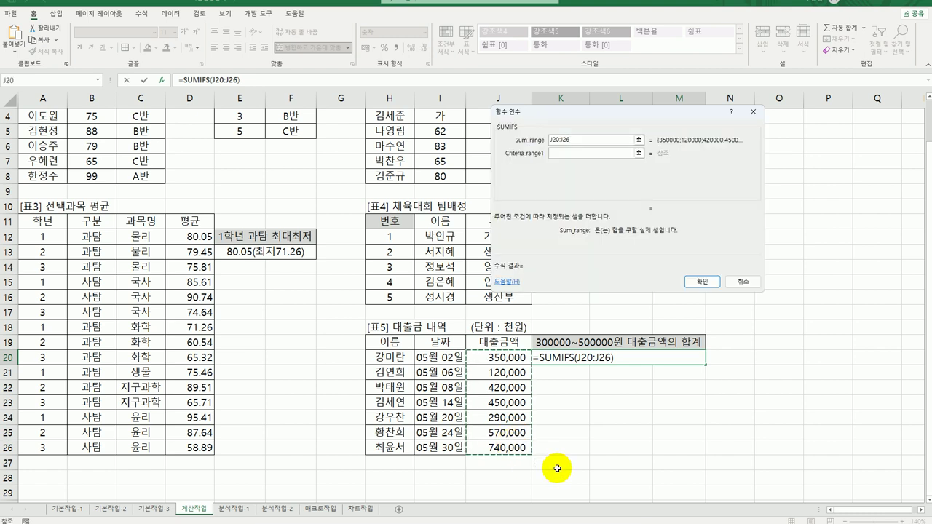
Set the first SUMIFS criteria range to J20:J26 with the criterion >=300000.
left_click(564, 154)
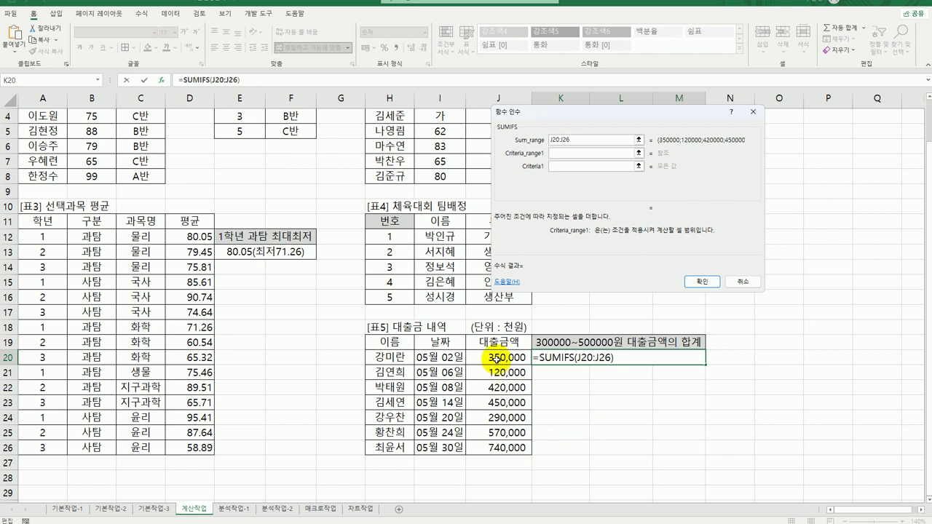
left_click_drag(499, 364, 494, 451)
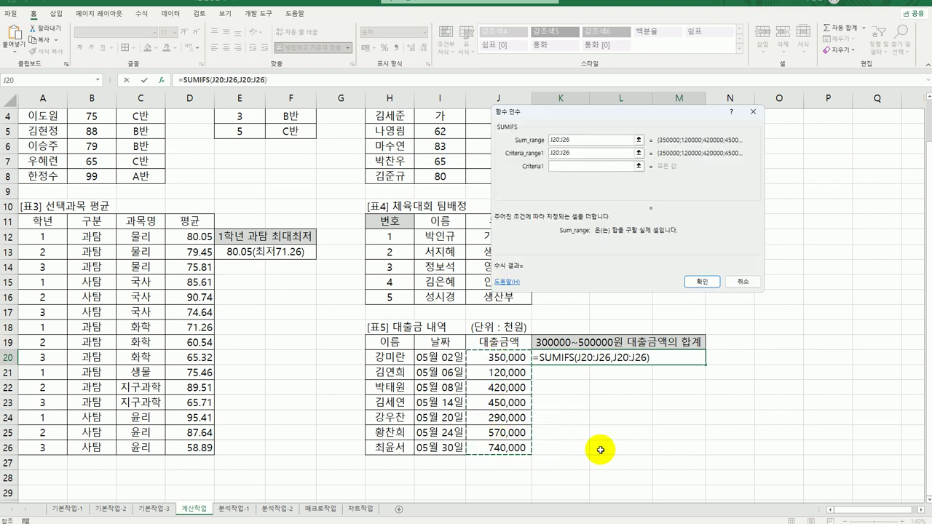
left_click(560, 169)
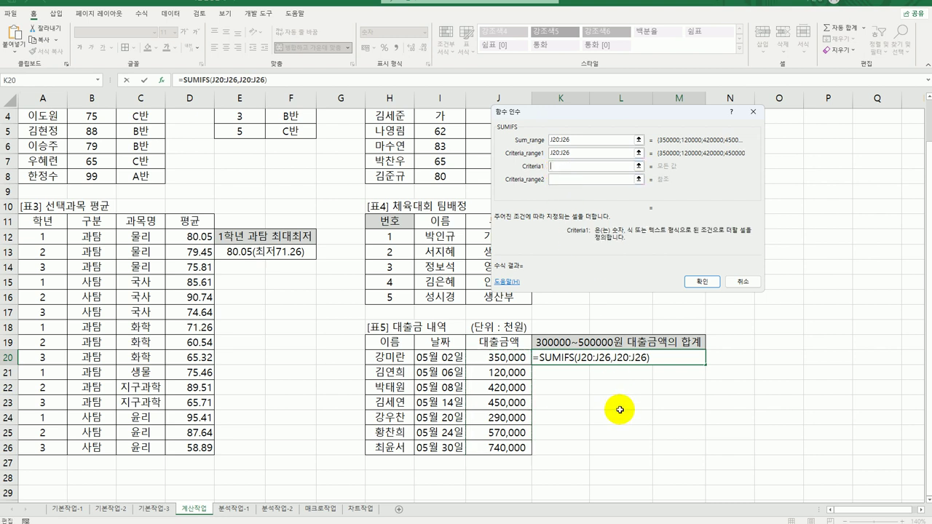
type(">=")
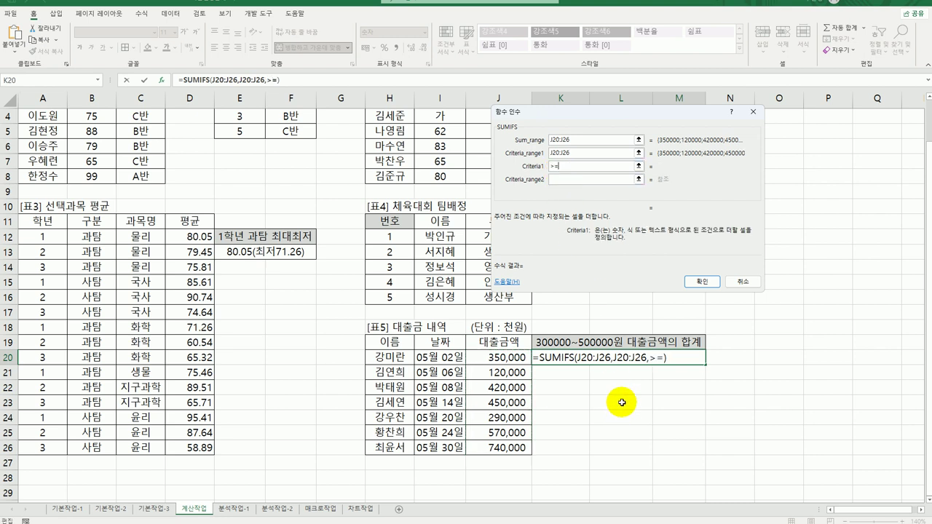
type("300000")
Set the second SUMIFS criteria range to J20:J26 with the criterion <=500000 and confirm the function.
left_click(567, 177)
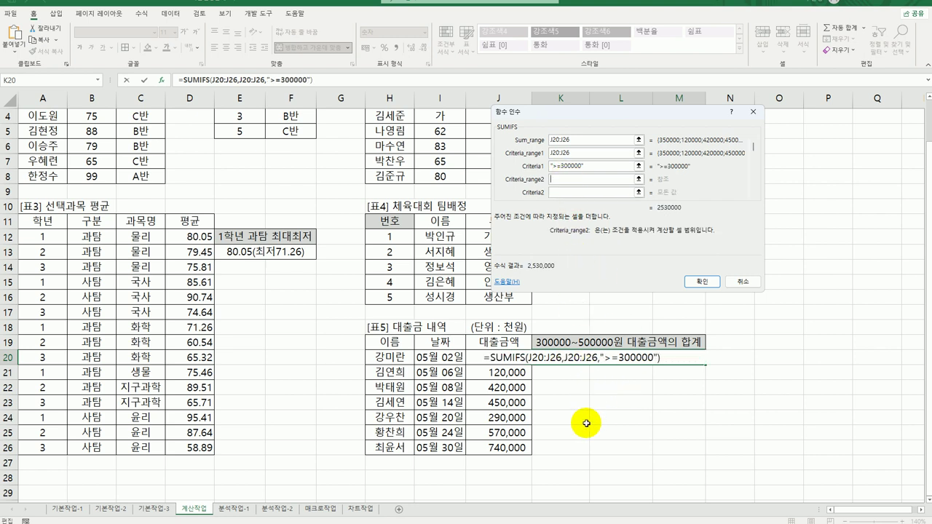
left_click(487, 356)
left_click_drag(486, 356, 489, 448)
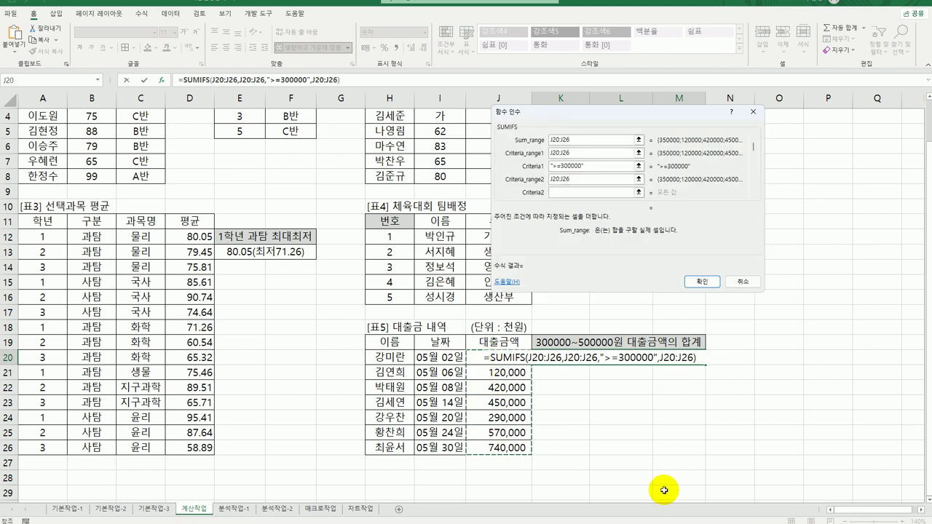
left_click(566, 192)
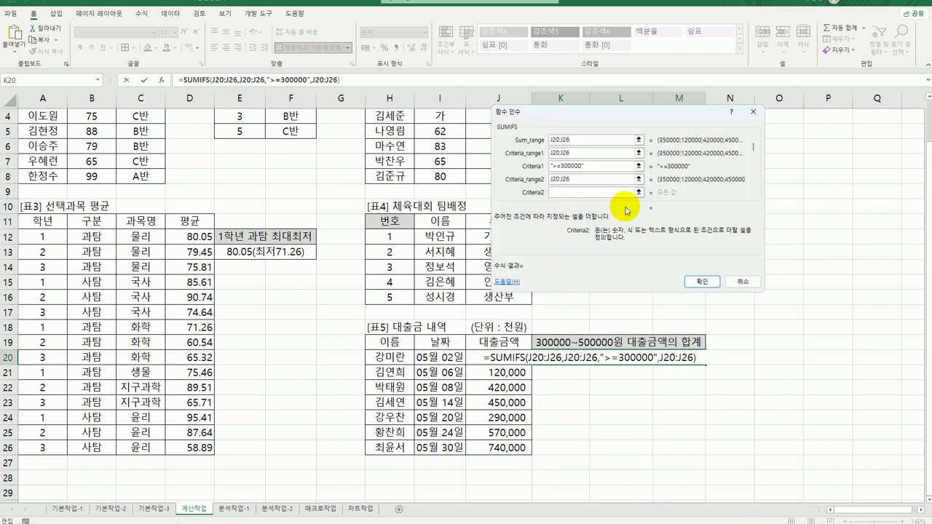
type("<=500000")
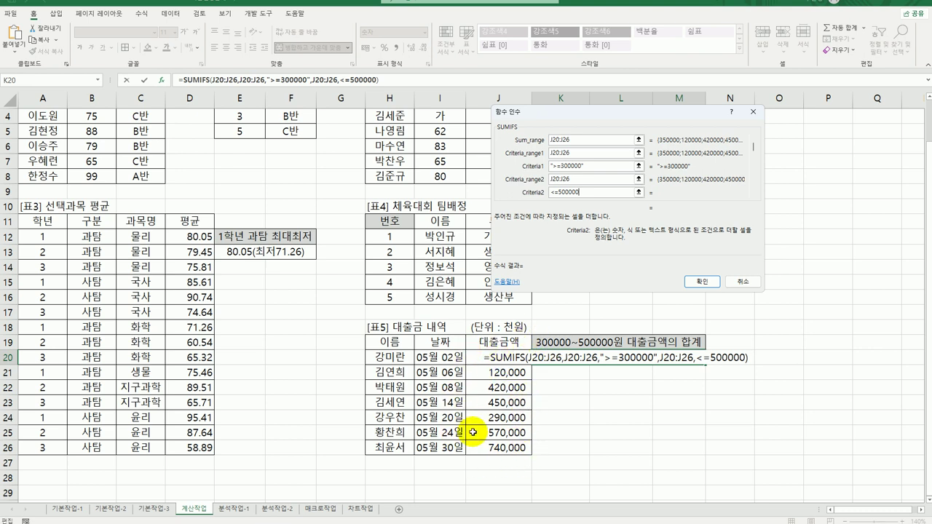
left_click(698, 284)
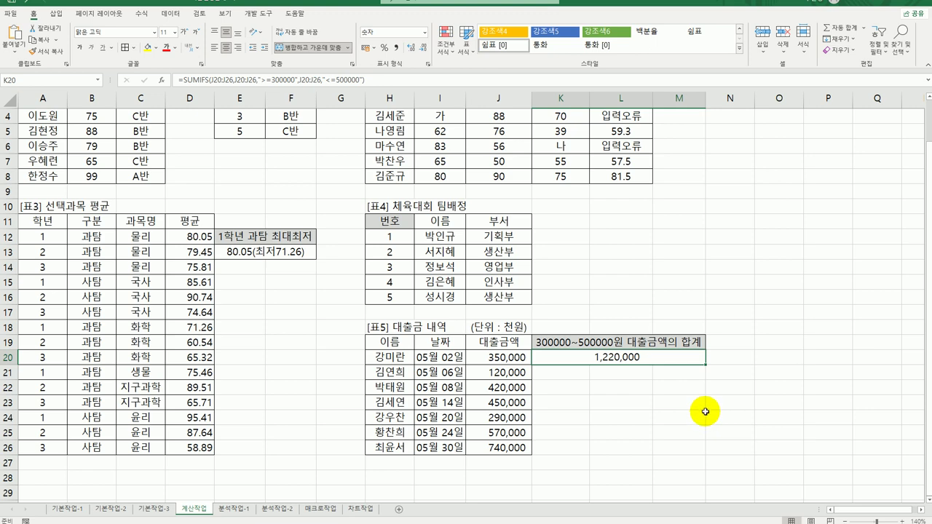
On the 분석작업-1 sheet, sort the 전국 연합학력평가 table by 선택과목 in ascending order.
scroll(705, 412, "up", 1)
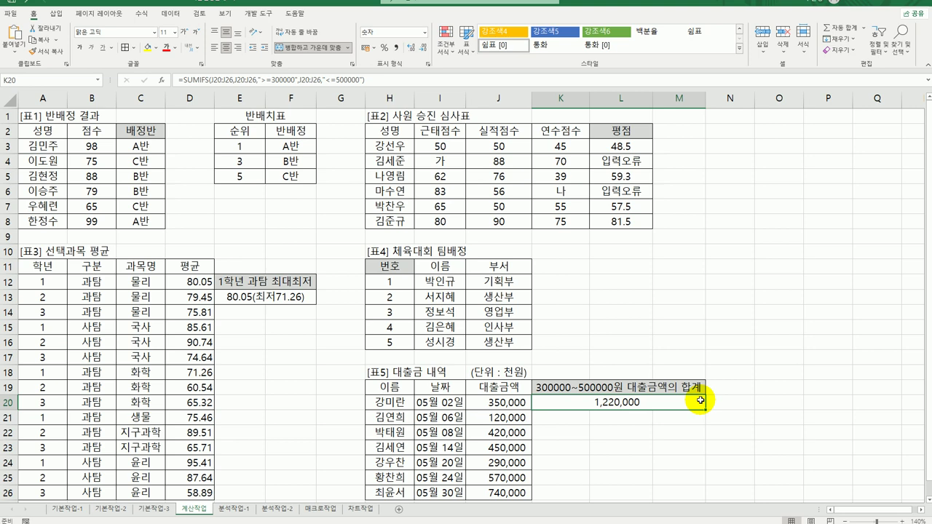
scroll(716, 291, "down", 2)
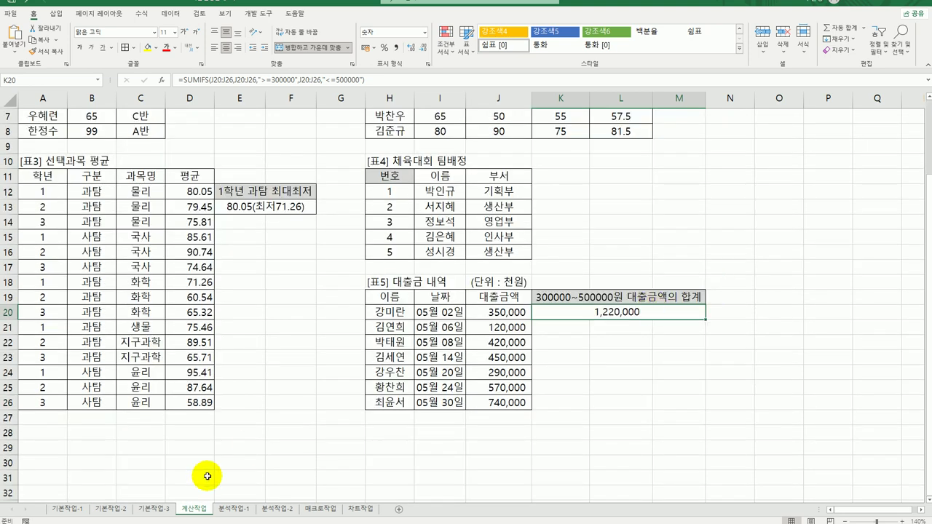
left_click(246, 508)
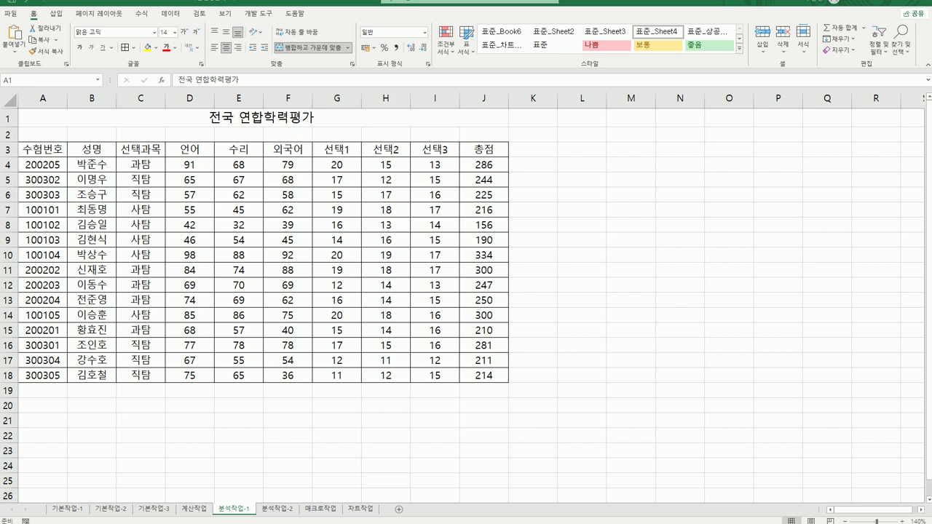
left_click(146, 149)
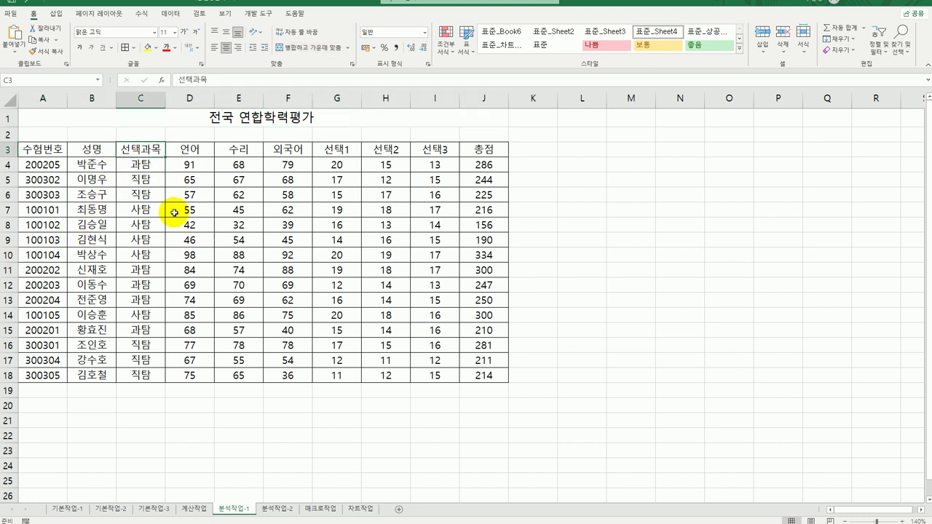
left_click(170, 13)
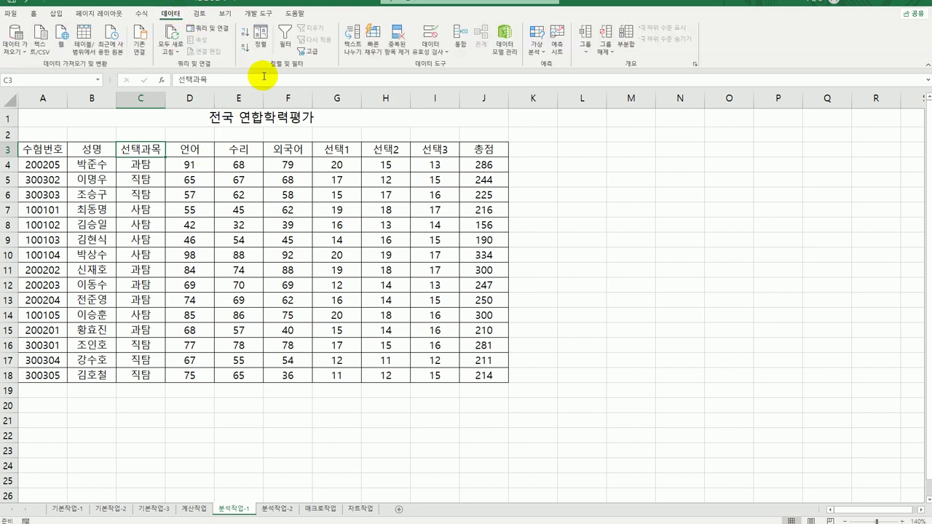
left_click(242, 37)
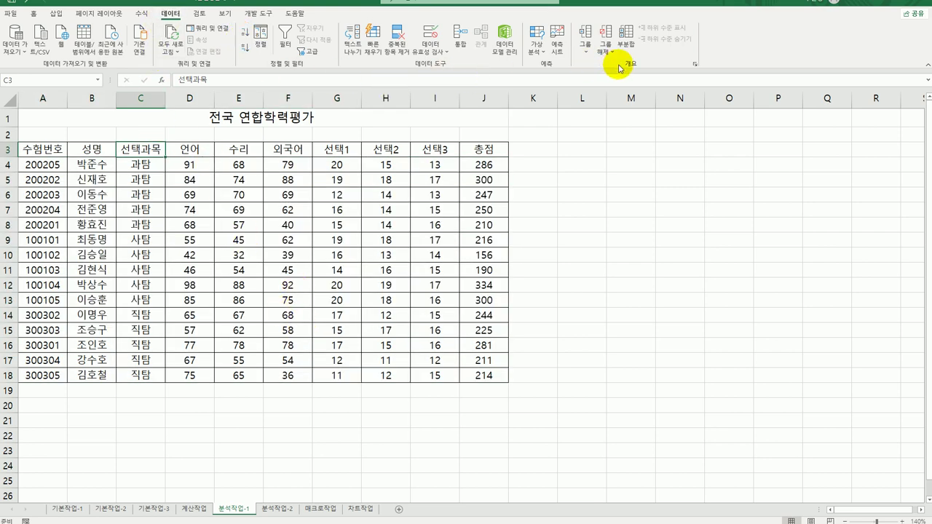
Start a subtotal on the 전국 연합학력평가 table, grouped by 선택과목.
left_click(625, 44)
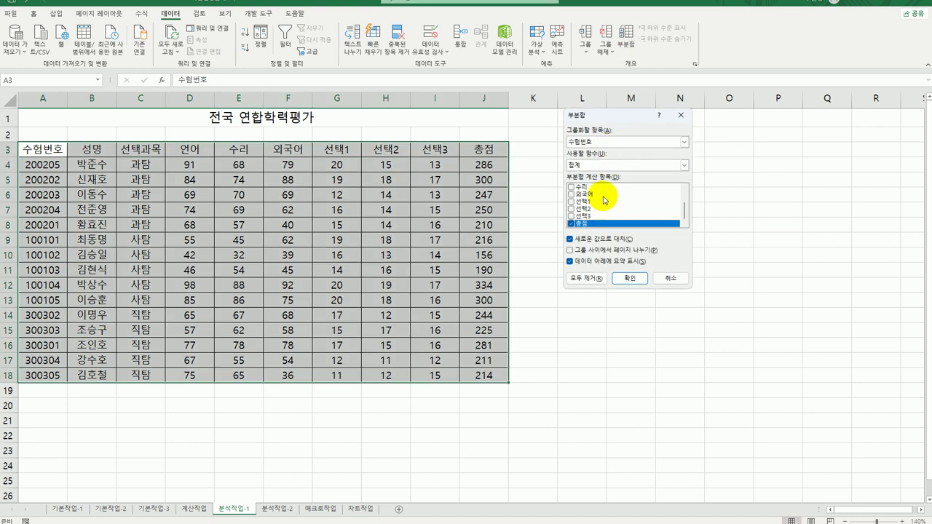
left_click_drag(594, 116, 588, 151)
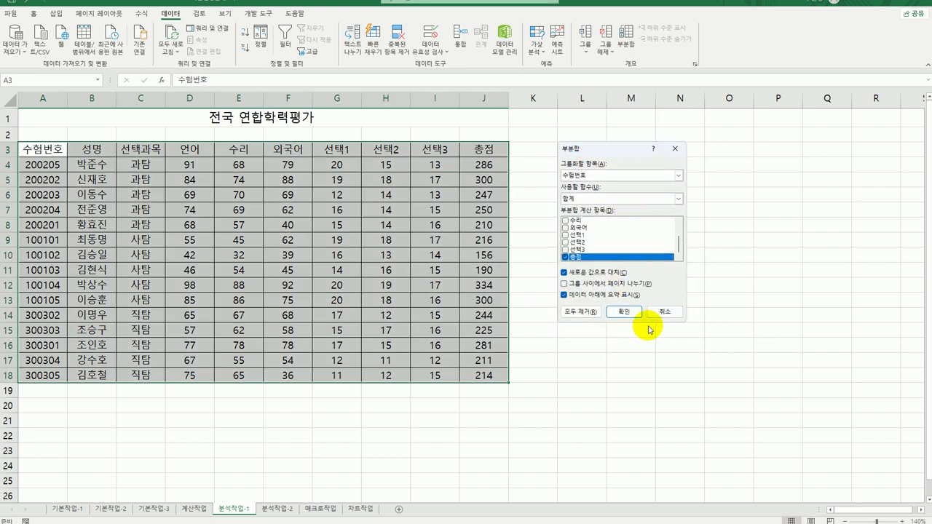
left_click(589, 176)
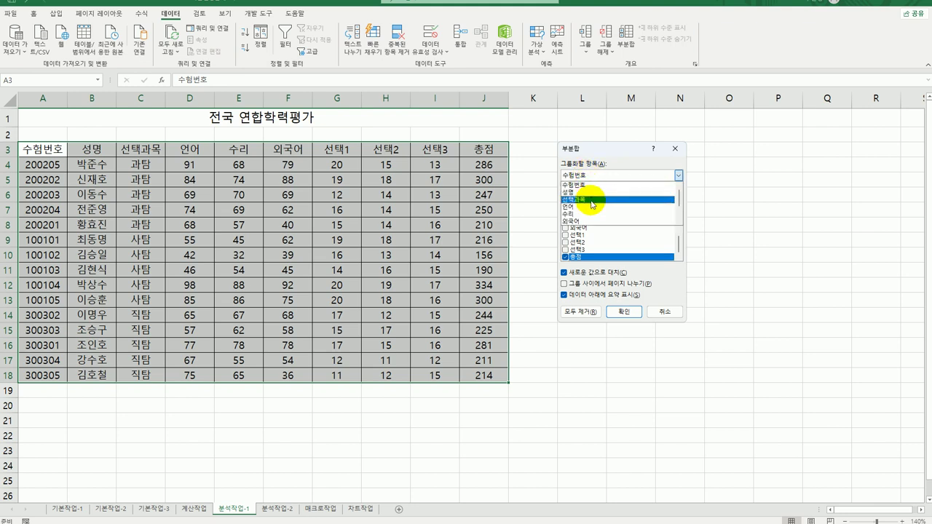
left_click(591, 199)
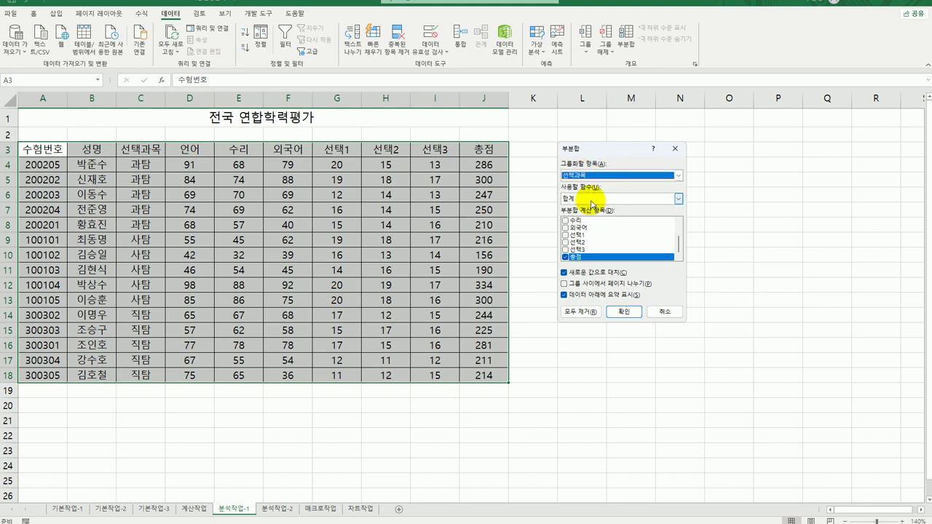
Subtotal 언어, 수리, 외국어, 선택1, 선택2 and 선택3 instead of 총점 with the 합계 function and apply it.
left_click(583, 256)
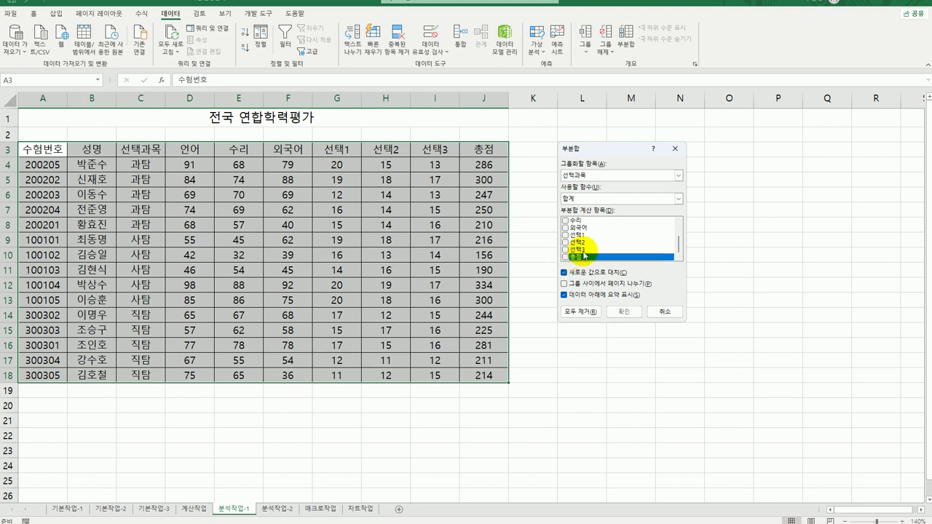
scroll(579, 248, "up", 1)
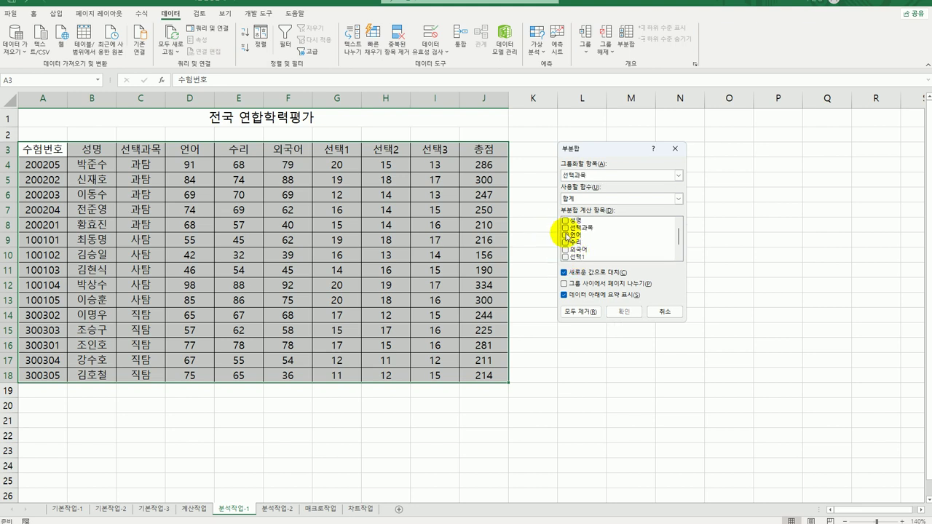
left_click(565, 236)
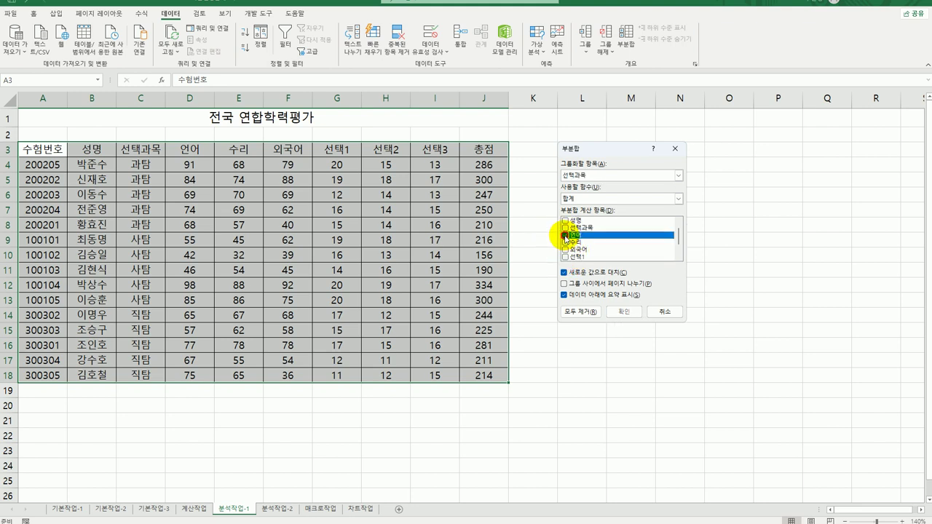
left_click(566, 242)
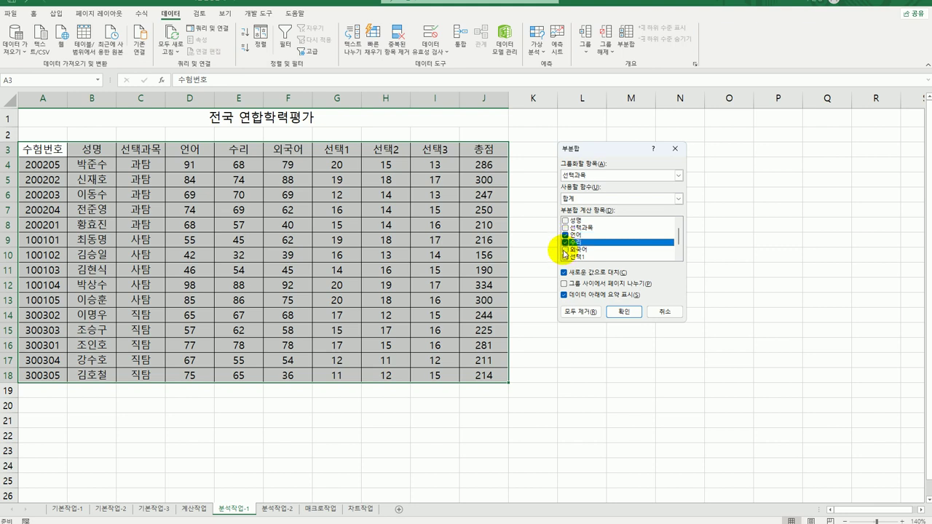
left_click(565, 250)
left_click(565, 257)
scroll(565, 258, "down", 1)
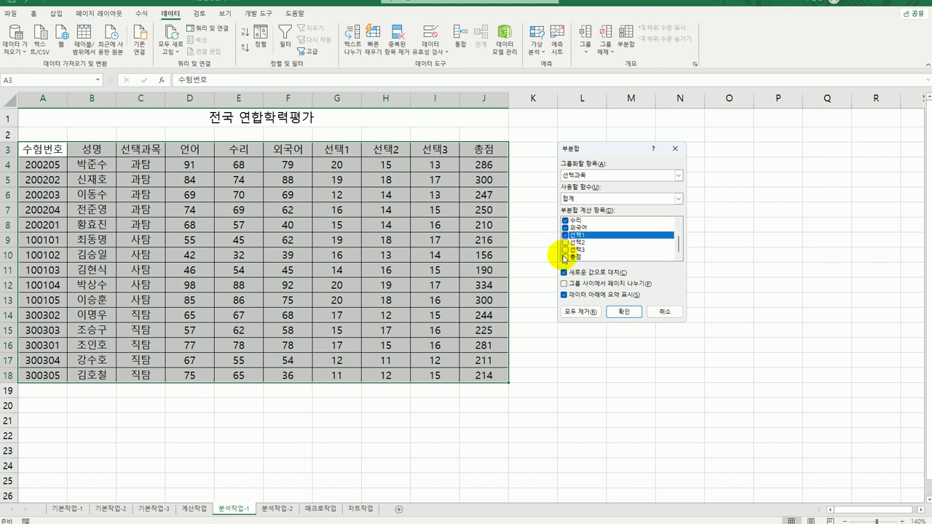
left_click(565, 242)
left_click(565, 250)
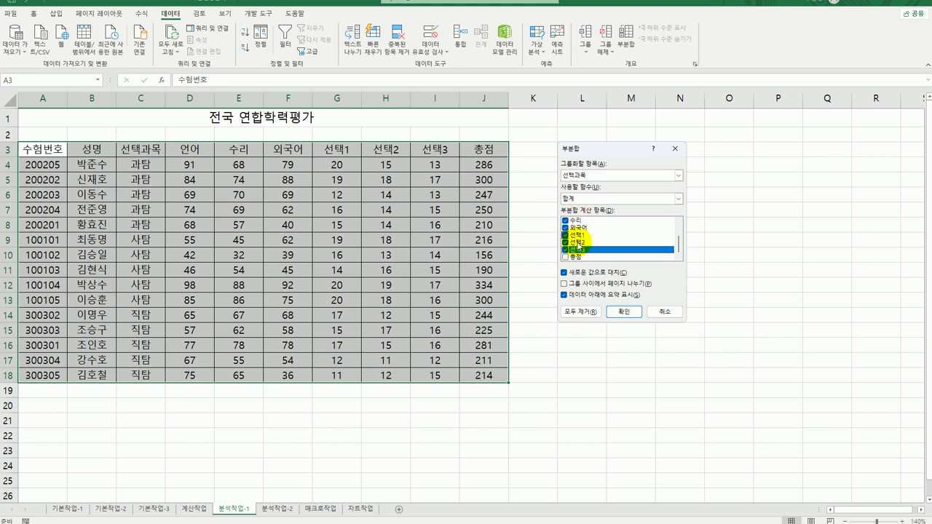
left_click(634, 313)
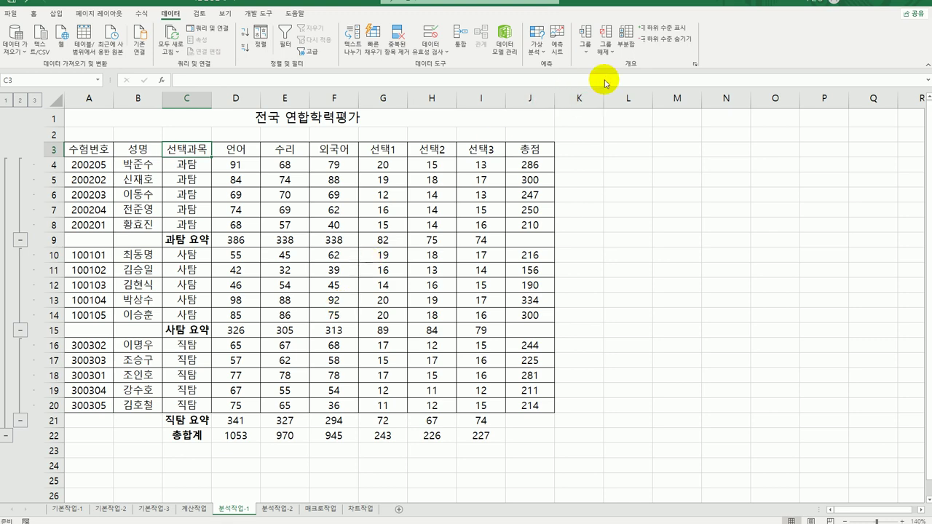
Remove the 합계 subtotals and subtotal the same score fields by 선택과목 with the 최대 function.
left_click(625, 36)
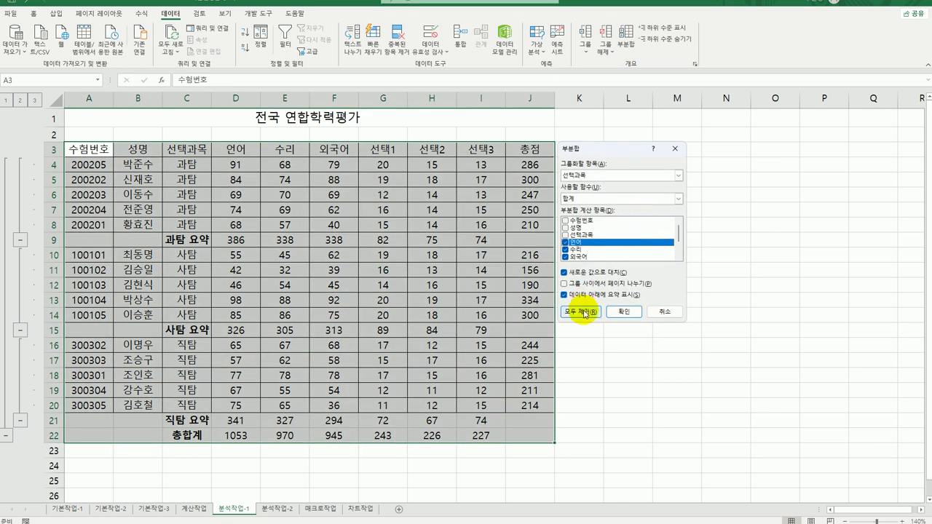
left_click(586, 311)
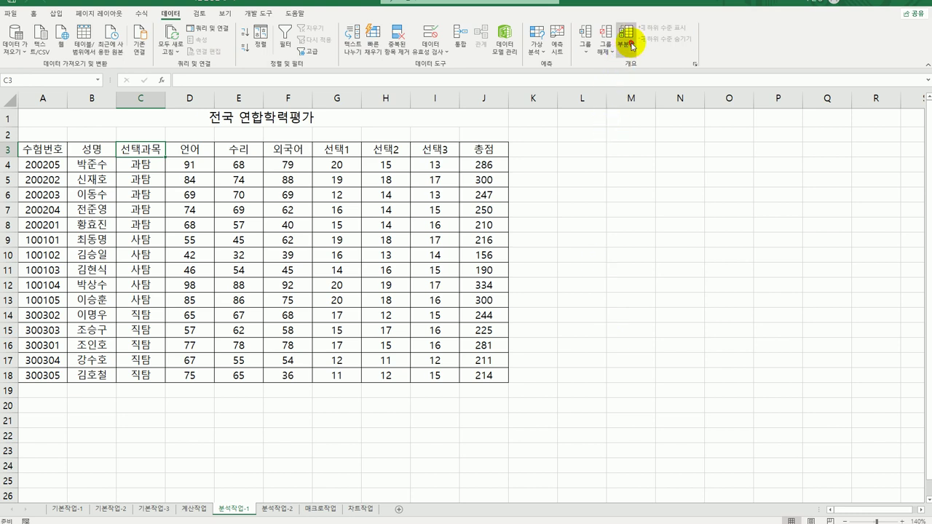
left_click(627, 36)
left_click(651, 198)
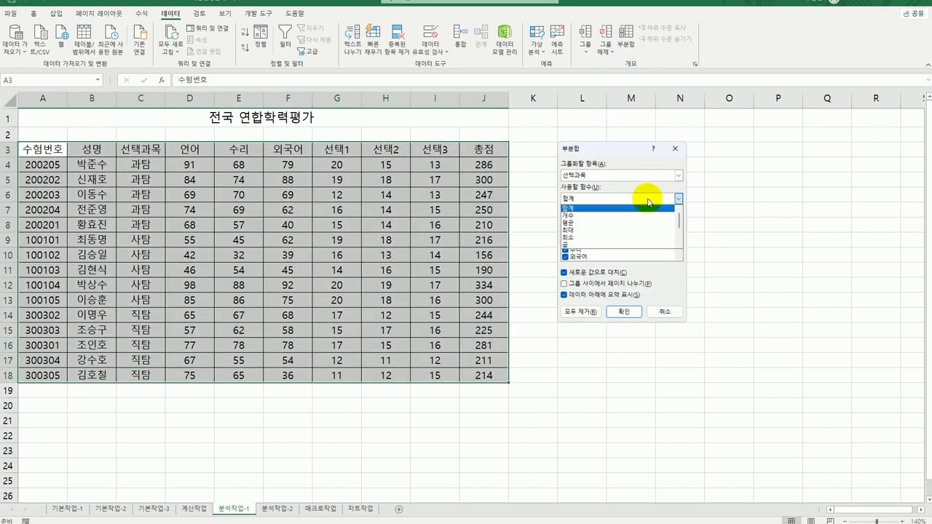
left_click(635, 230)
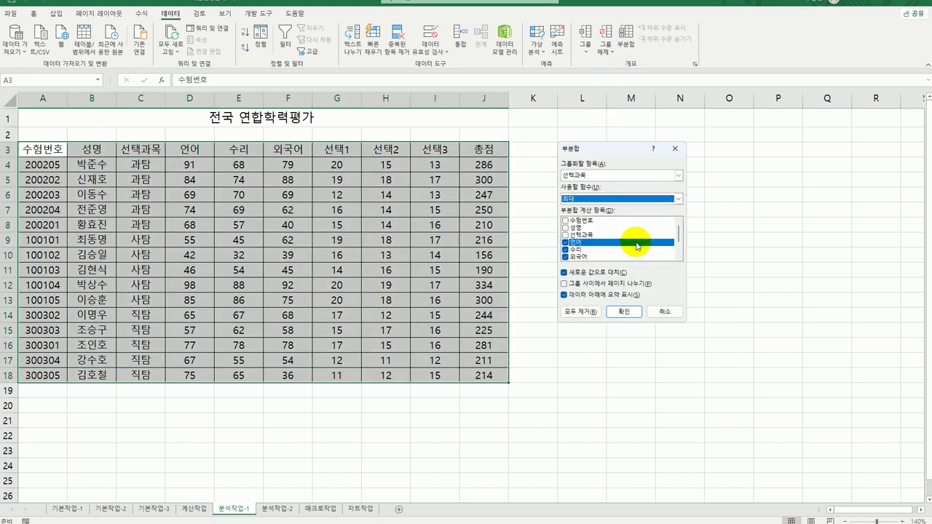
left_click(624, 313)
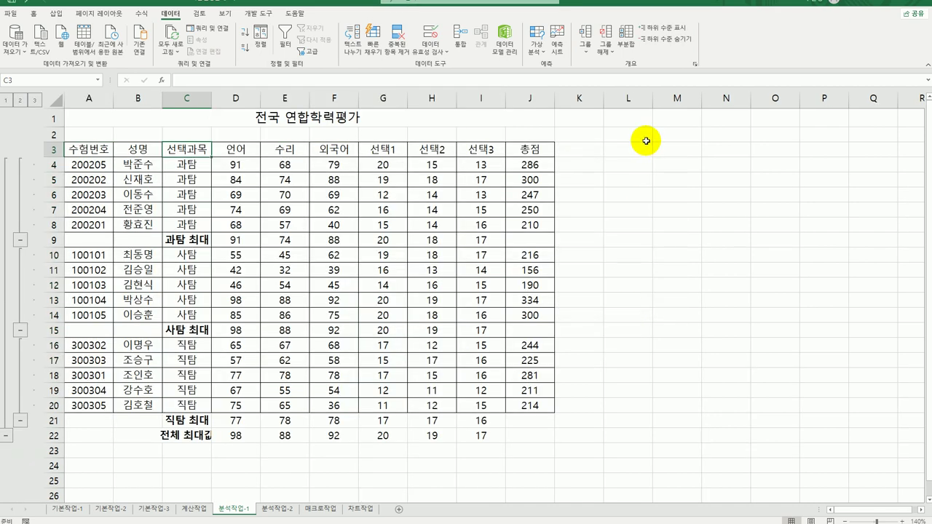
Add a second subtotal with the 최소 function, keeping the 최대 subtotals rather than replacing them.
left_click(626, 45)
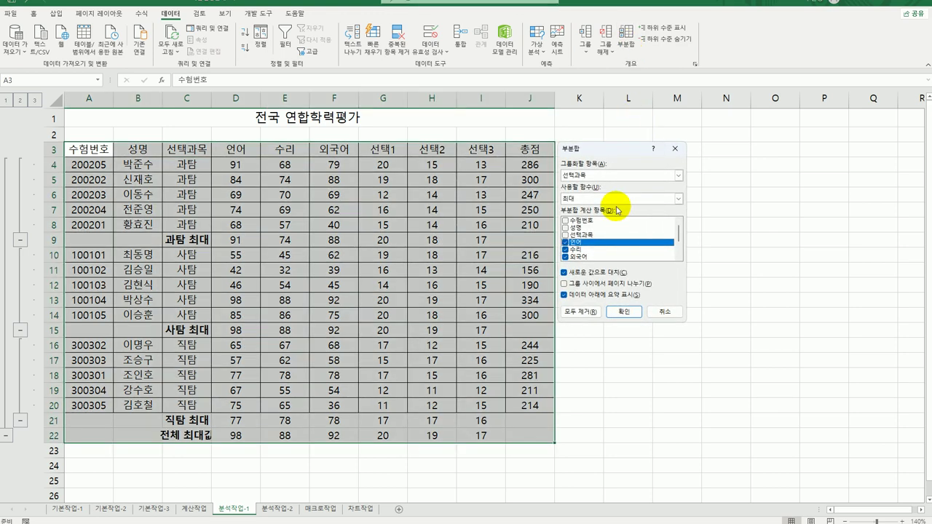
left_click(598, 198)
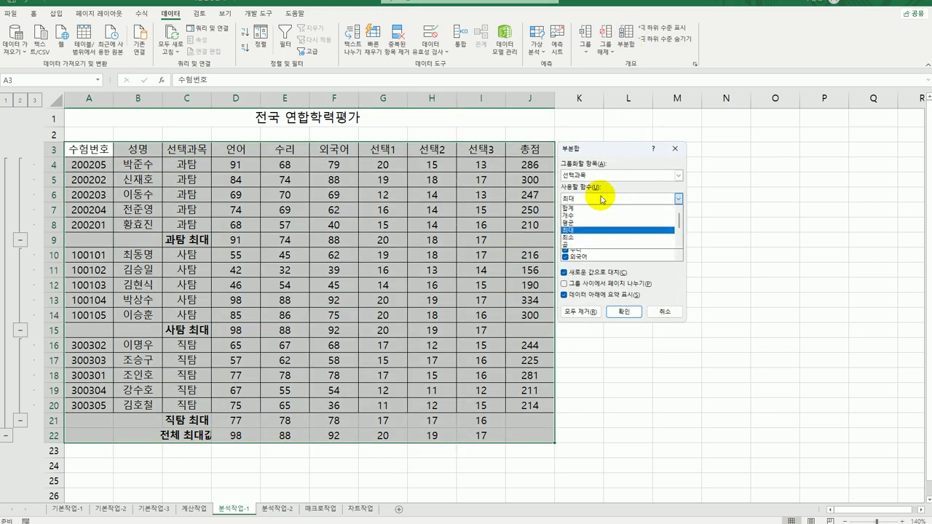
left_click(588, 237)
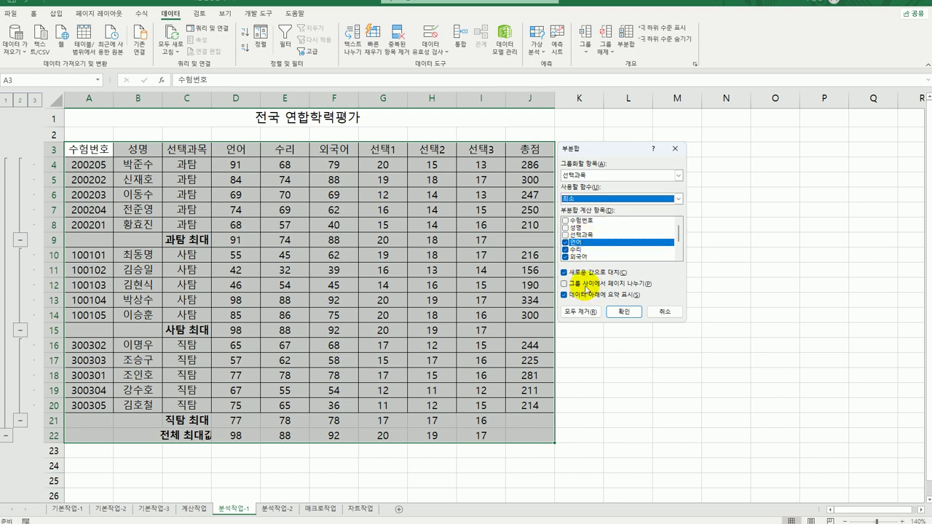
left_click(576, 273)
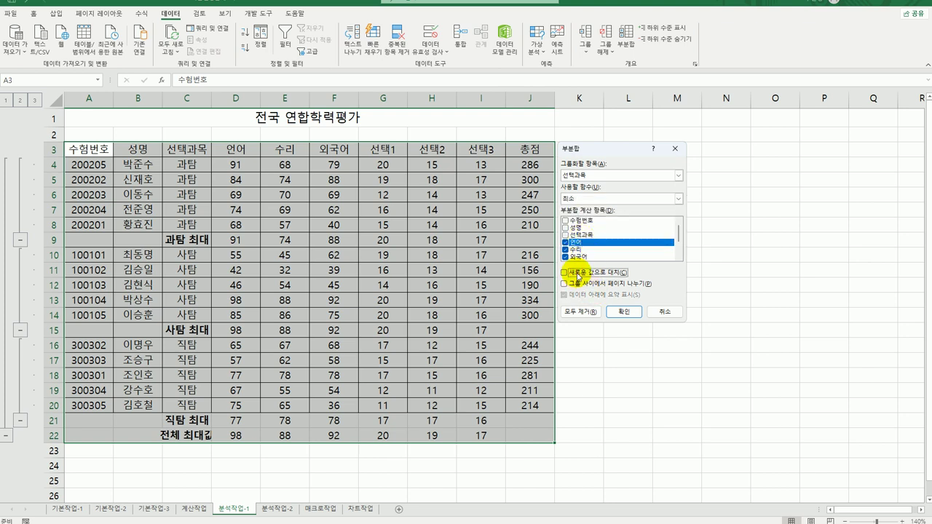
left_click(623, 313)
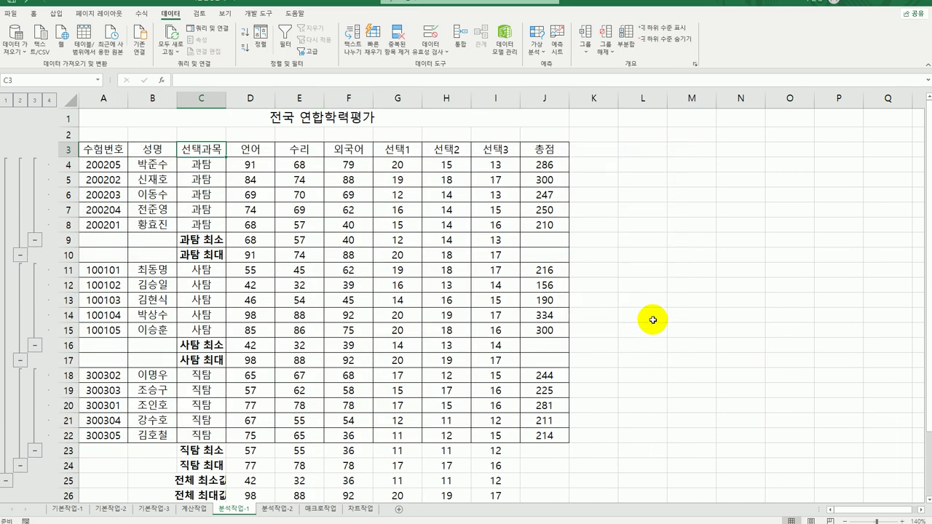
Auto-fit the width of column C to its longest subtotal label.
scroll(651, 320, "down", 1)
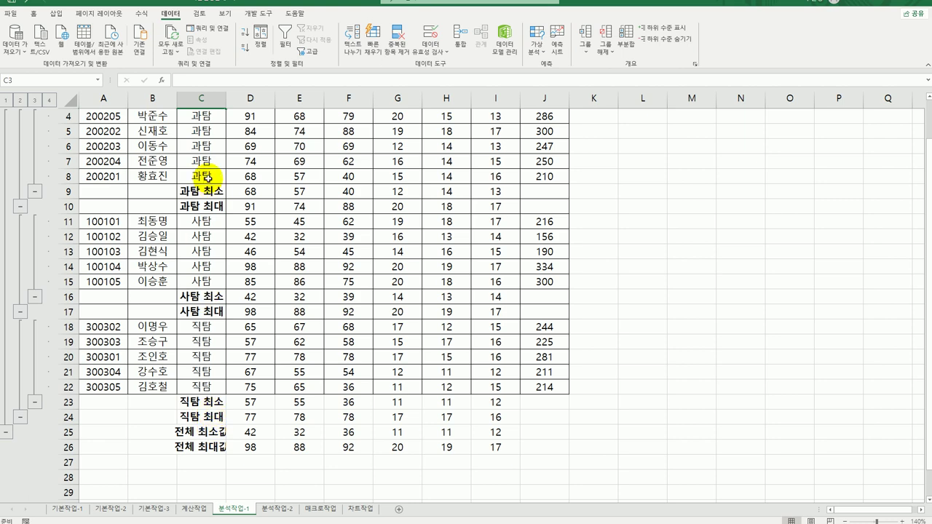
double_click(227, 97)
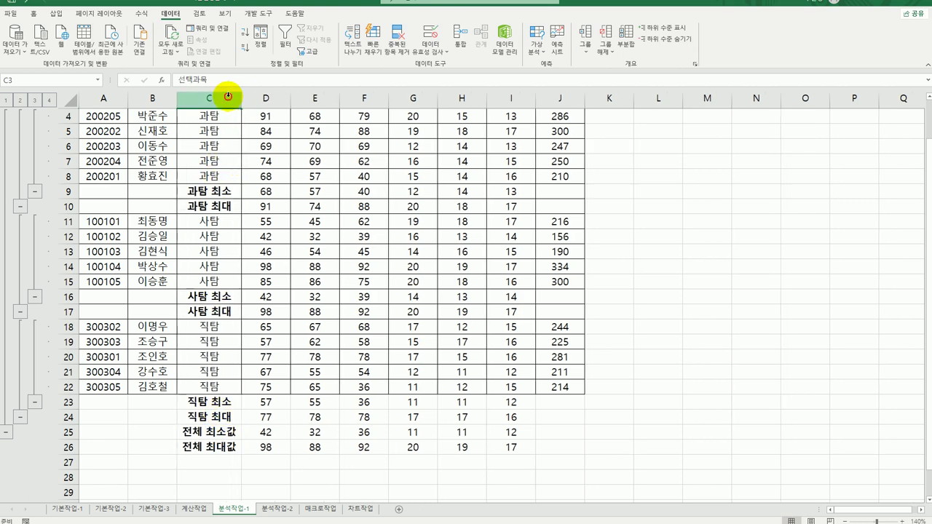
scroll(205, 295, "up", 1)
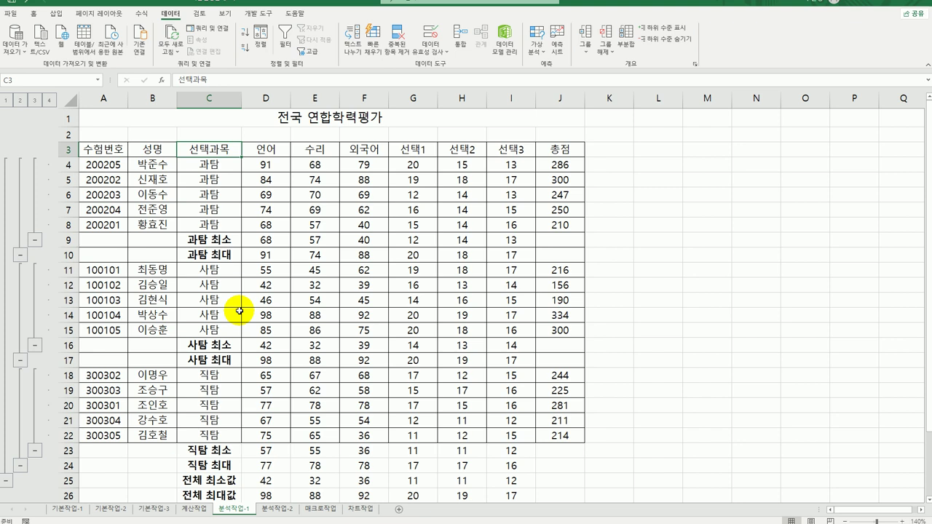
On the 분석작업-2 sheet, enter 전기, 수도, 난방 and 온수 as 표2's 항목 in F4:F7.
left_click(289, 514)
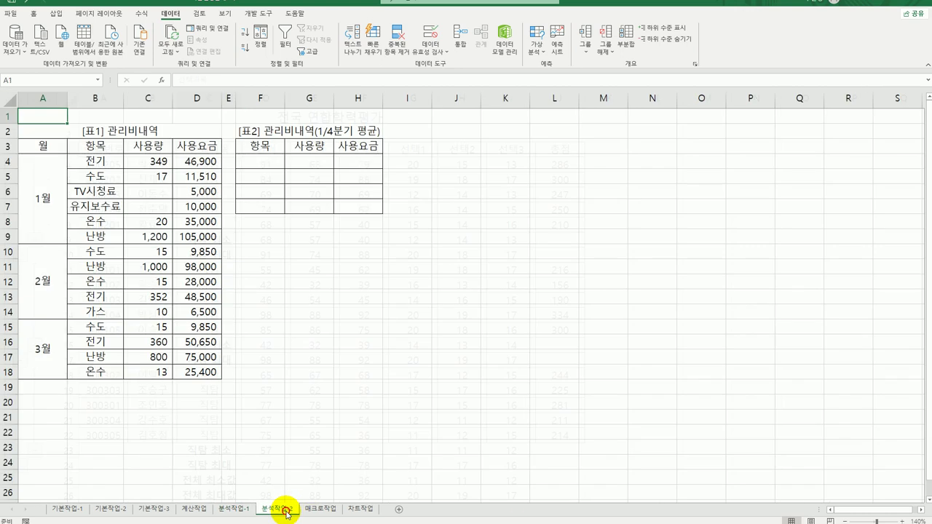
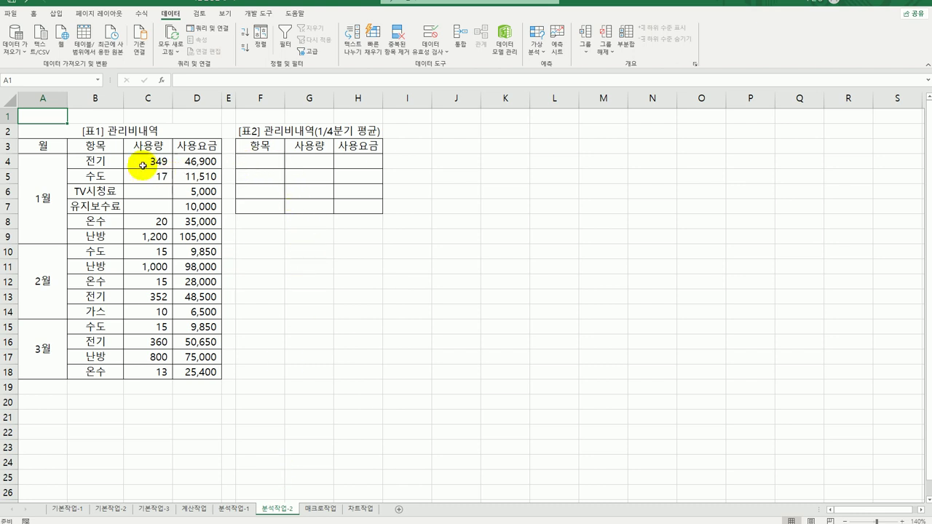
left_click(117, 160)
left_click_drag(117, 160, 73, 376)
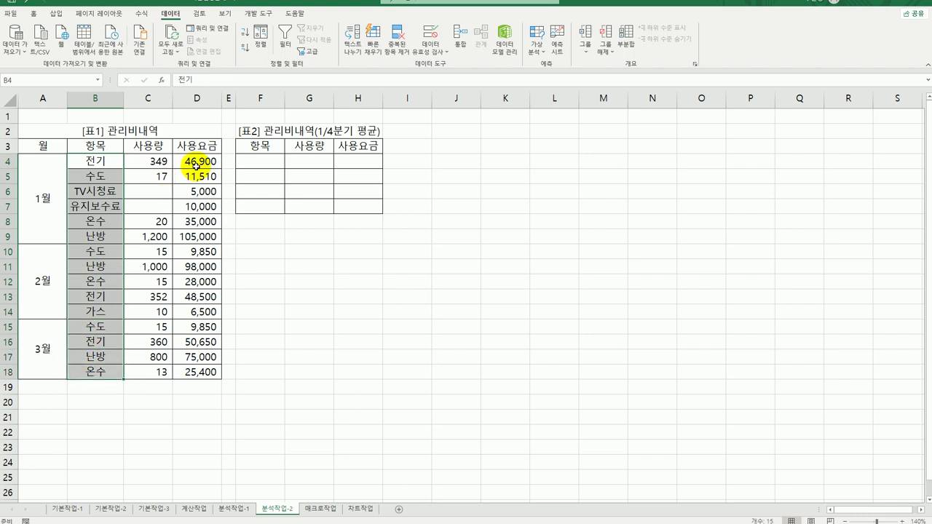
left_click(242, 162)
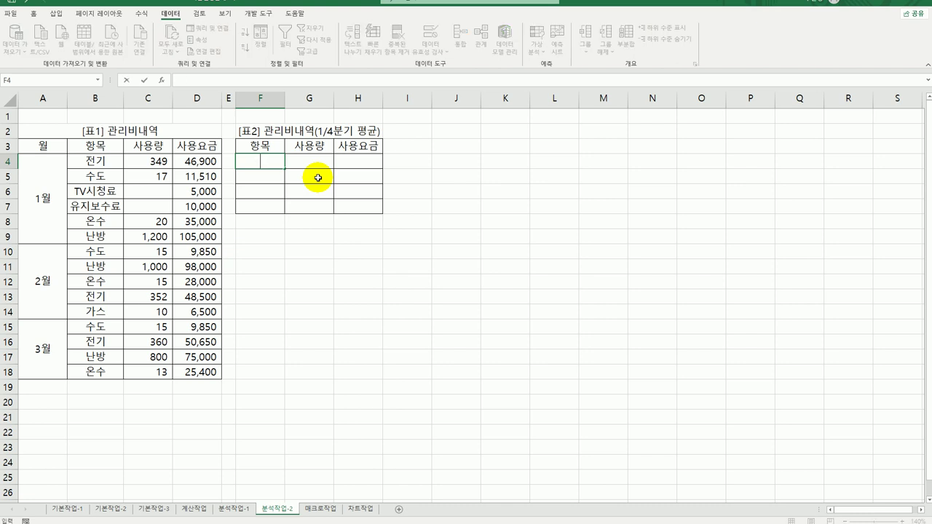
type("전기")
key("Return")
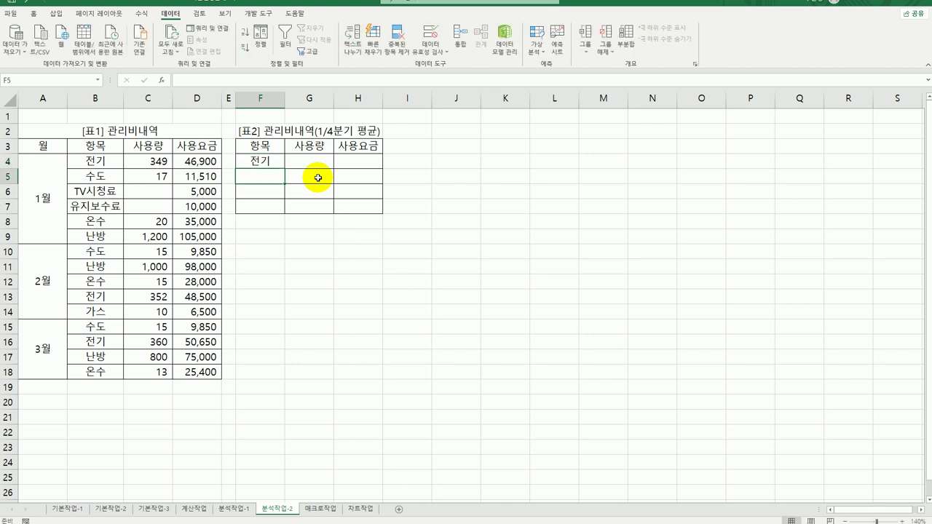
type("ㅅㅜ도")
key("Return")
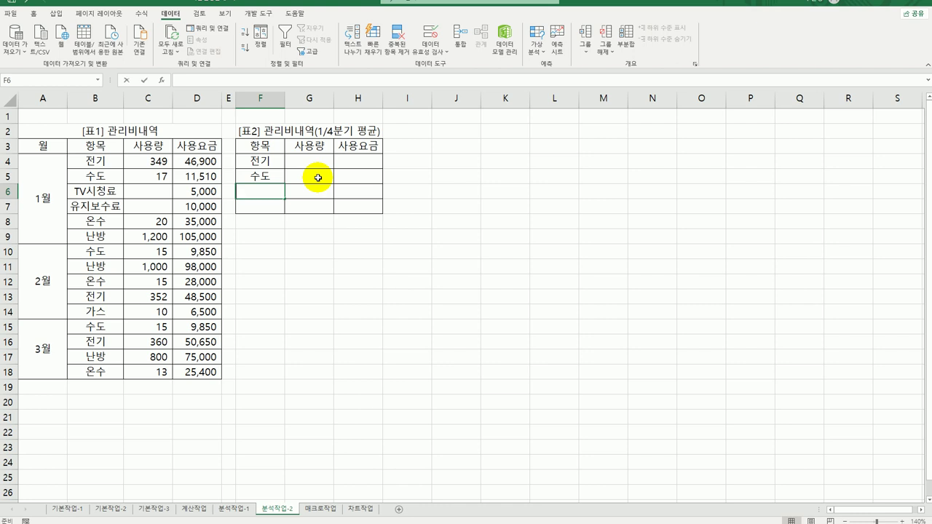
type("난방")
key("Return")
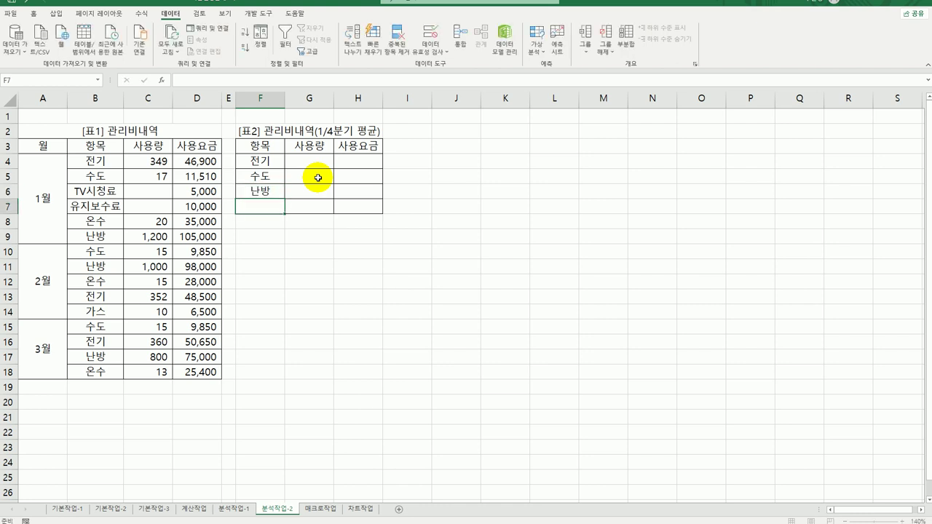
type("온수")
key("Return")
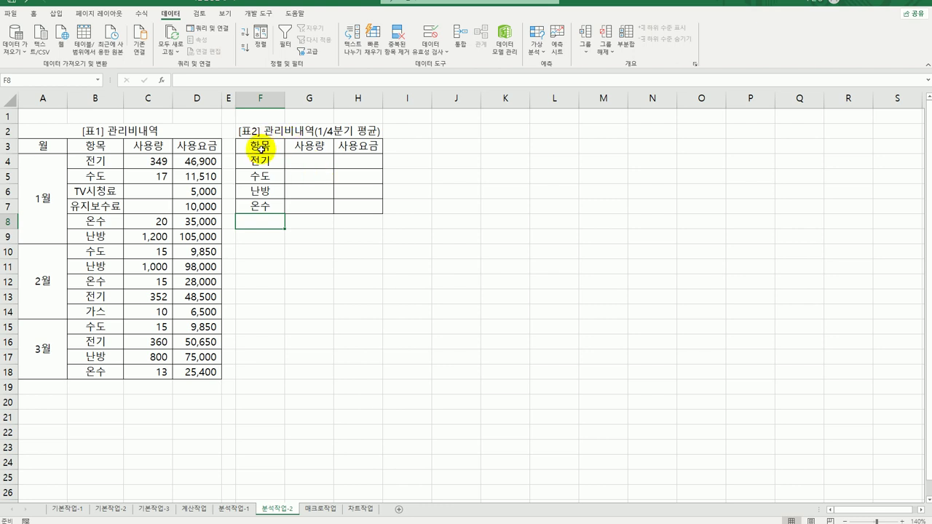
Start a consolidation into 표2's range F3:H7 using the 평균 function.
left_click_drag(252, 146, 343, 212)
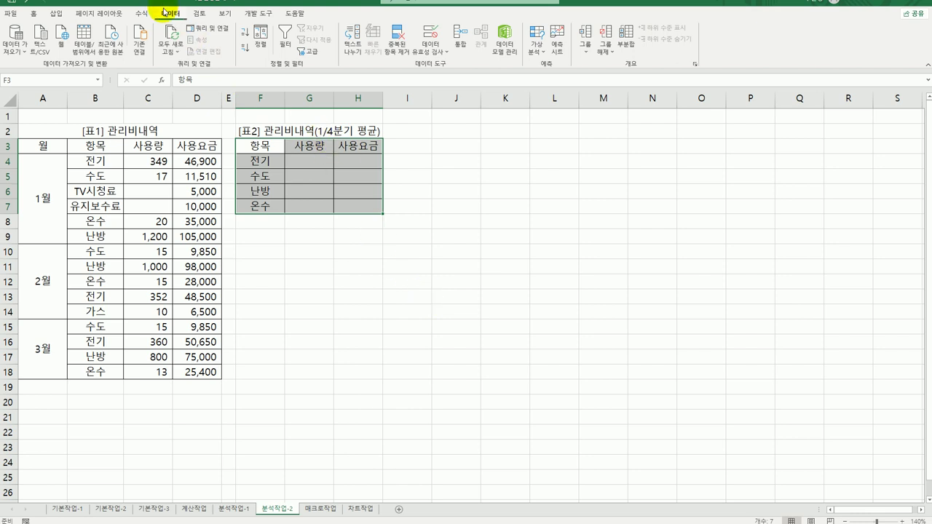
left_click(458, 36)
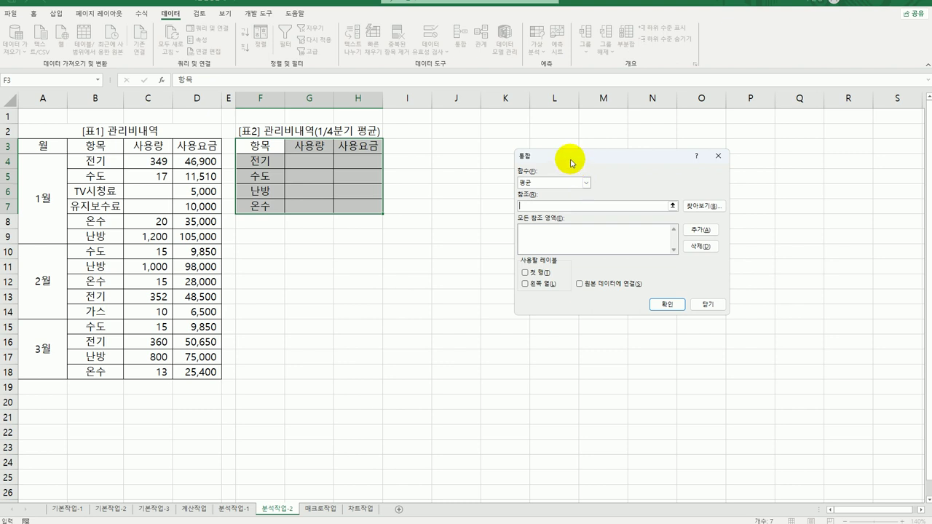
left_click_drag(570, 160, 499, 194)
left_click(510, 214)
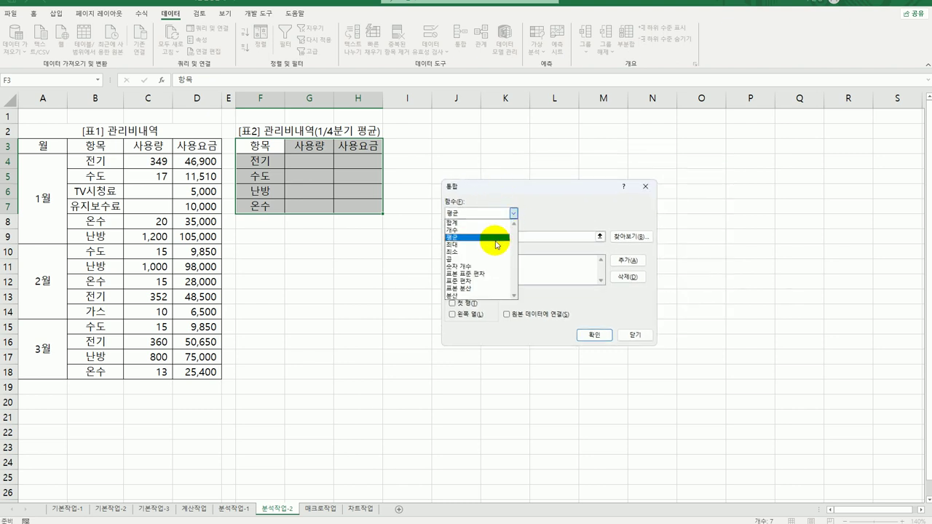
left_click(495, 240)
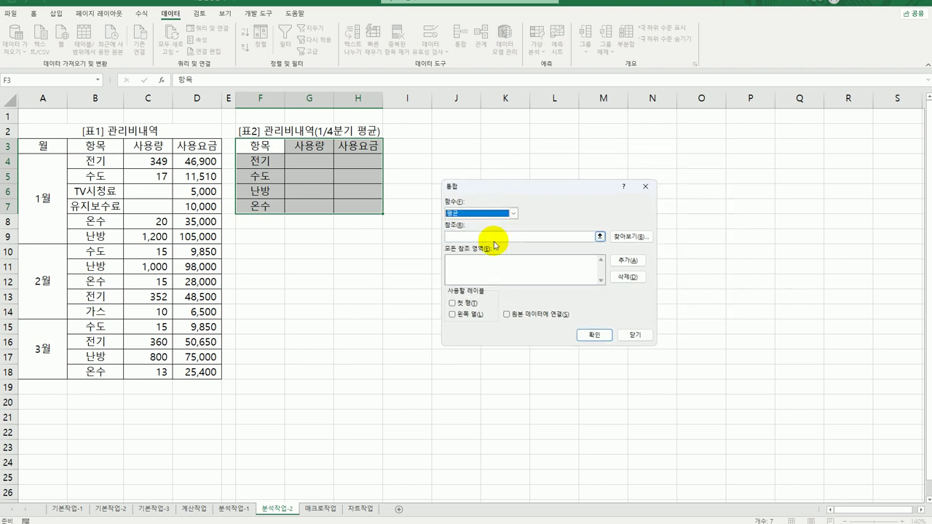
Add 표1's range B3:D18 as the reference and consolidate it using both 첫 행 and 왼쪽 열 labels.
left_click(475, 237)
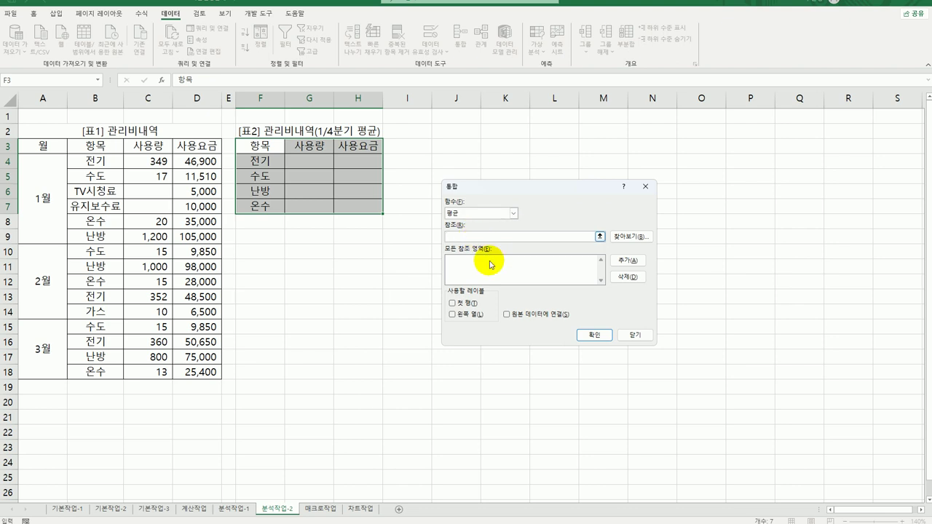
left_click_drag(43, 145, 196, 372)
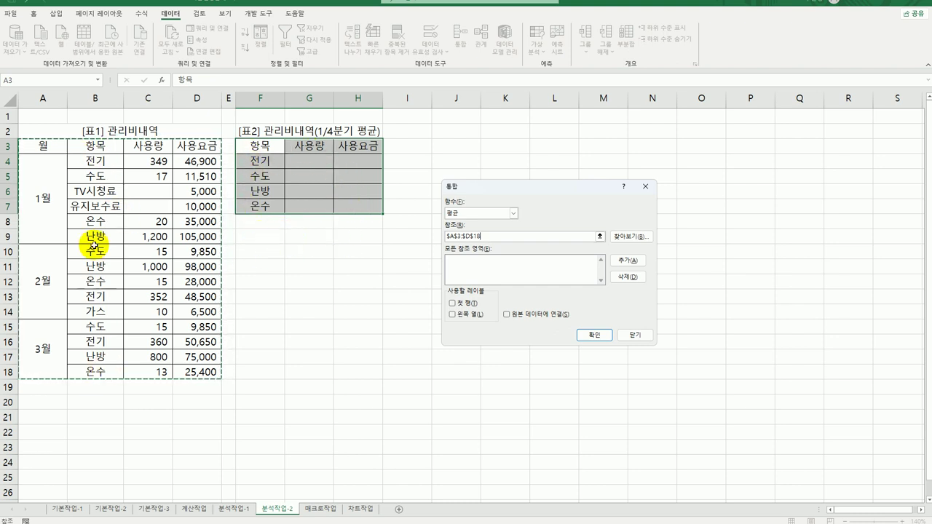
left_click_drag(94, 145, 186, 372)
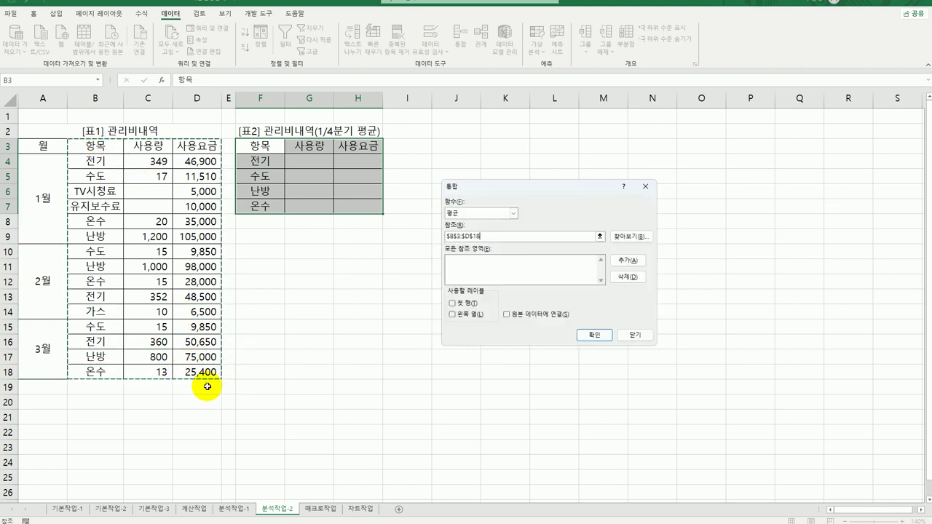
left_click(626, 259)
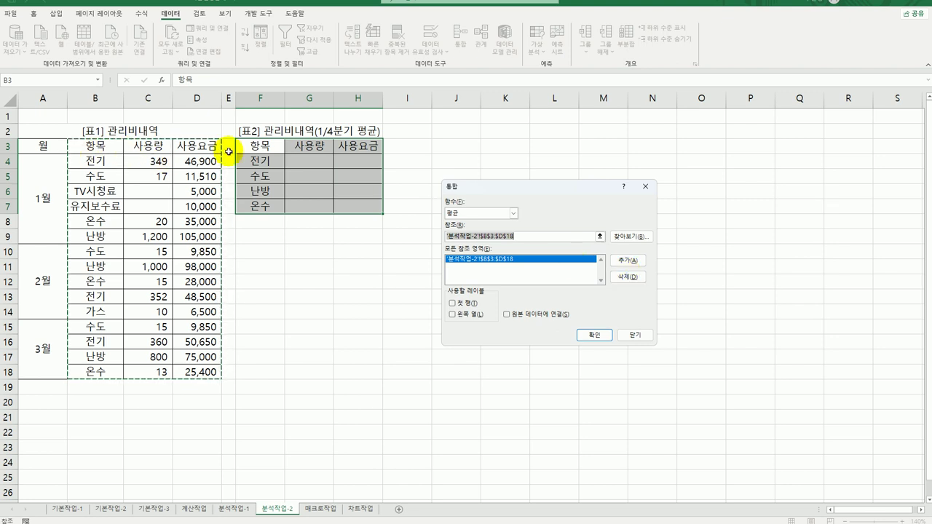
left_click(462, 305)
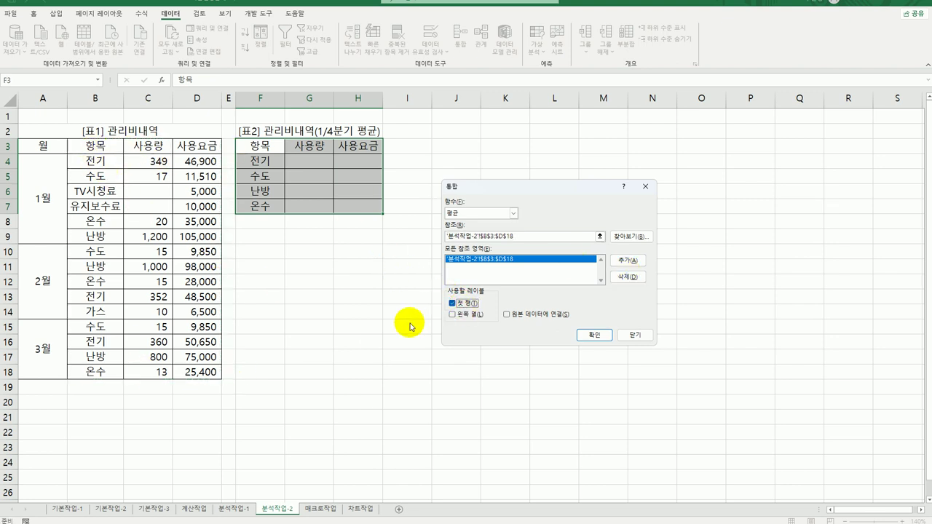
left_click(464, 316)
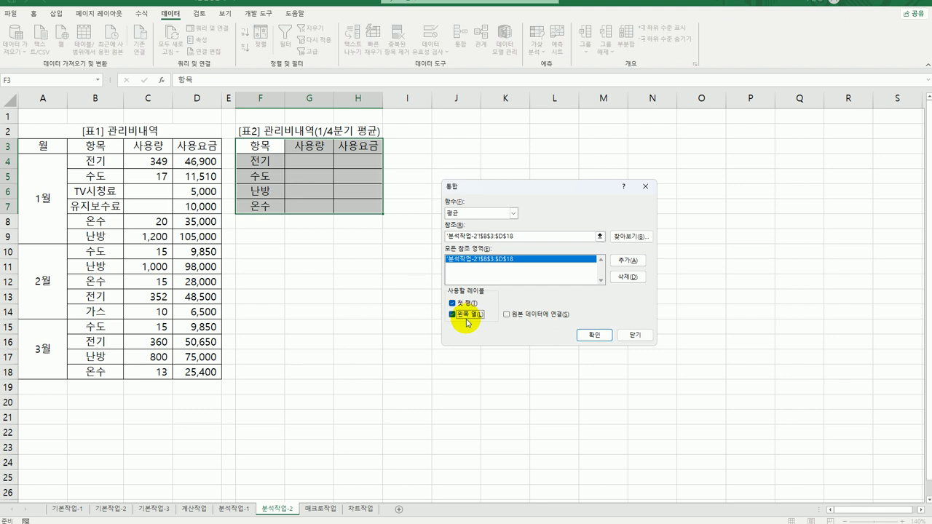
left_click(595, 335)
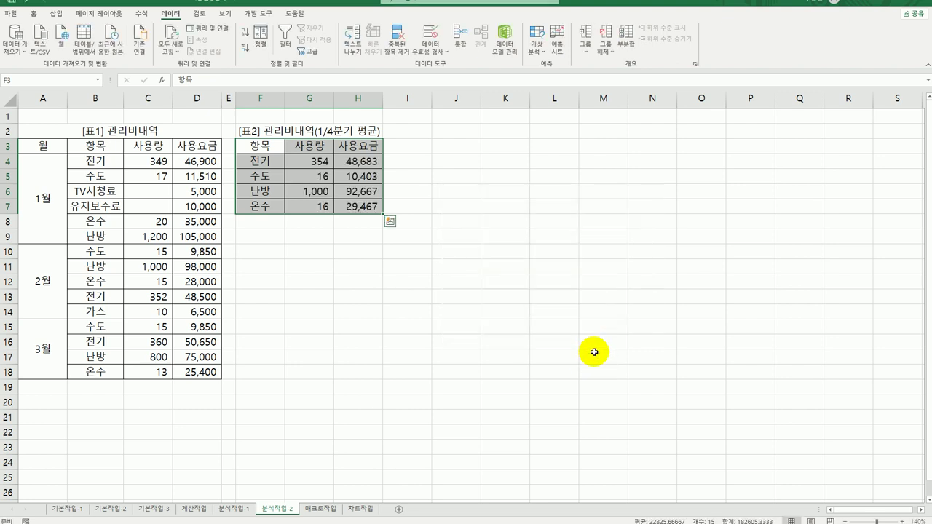
left_click(594, 351)
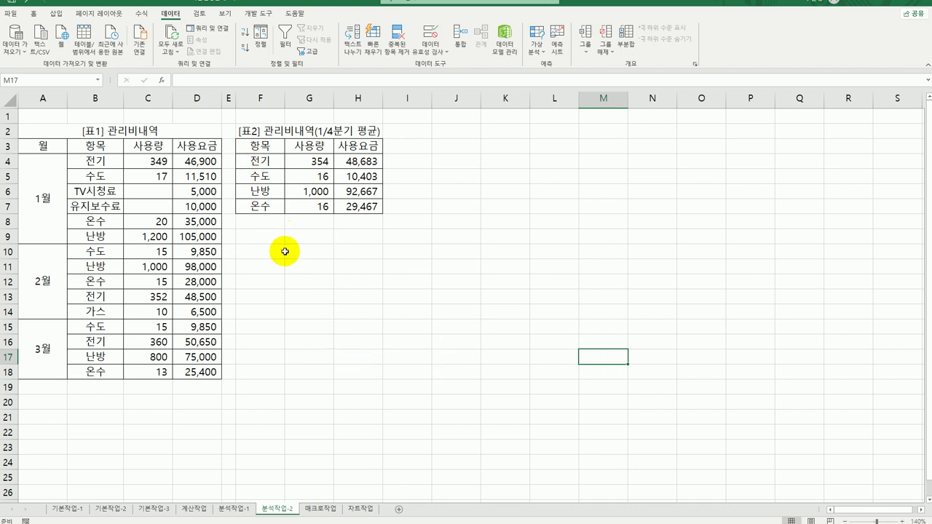
On the 매크로작업 sheet, start recording a macro named 평균계산 in the current workbook.
left_click(314, 511)
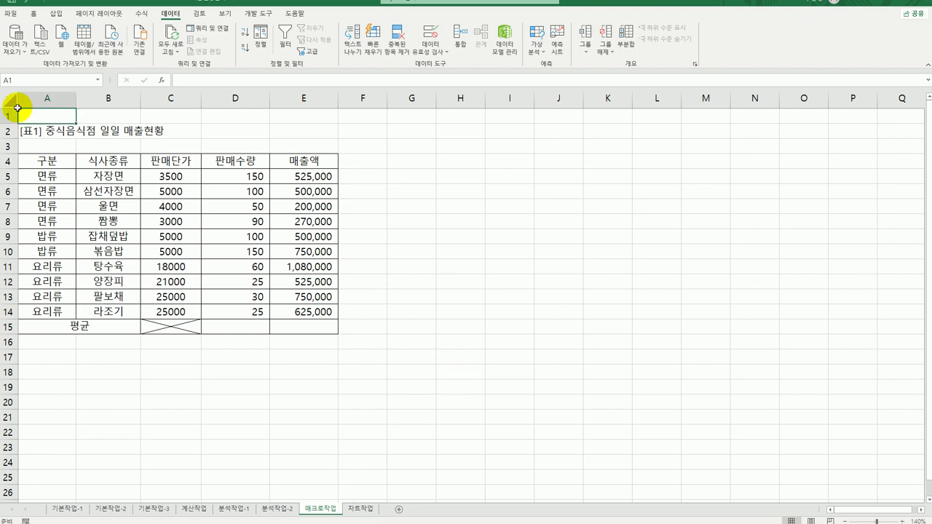
left_click(57, 14)
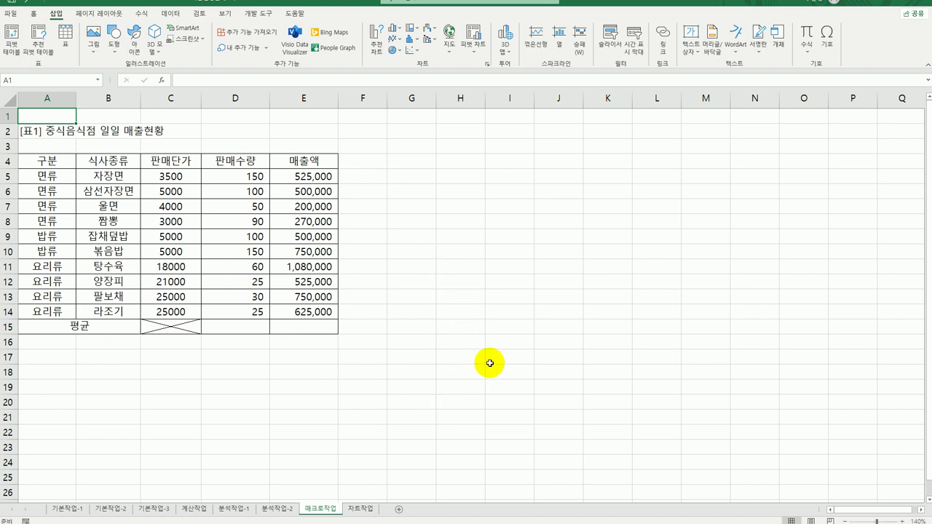
left_click(502, 313)
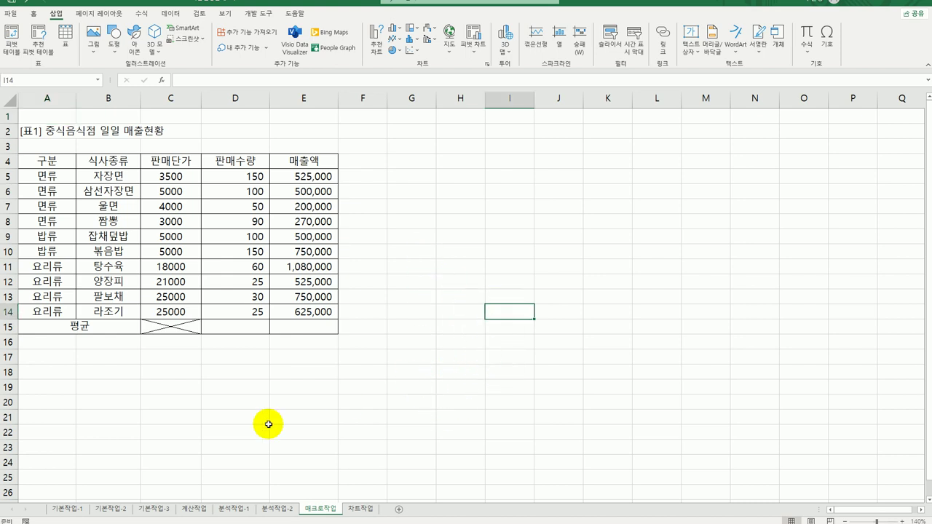
left_click(191, 432)
left_click(60, 420)
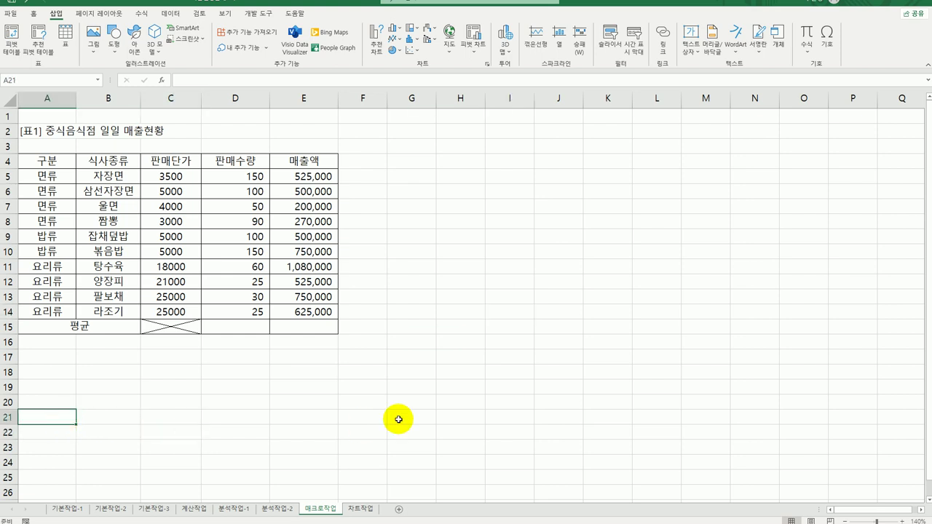
left_click(249, 13)
left_click(62, 28)
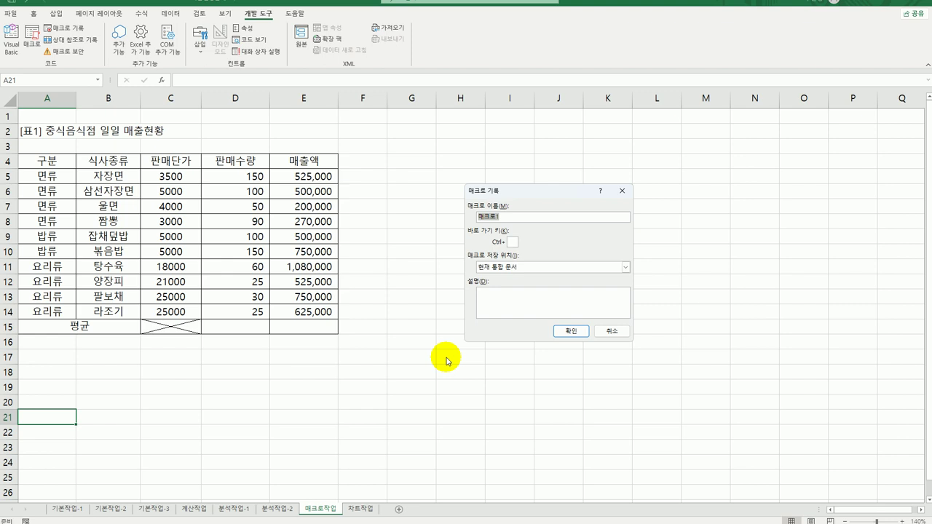
type("평균")
type("계산")
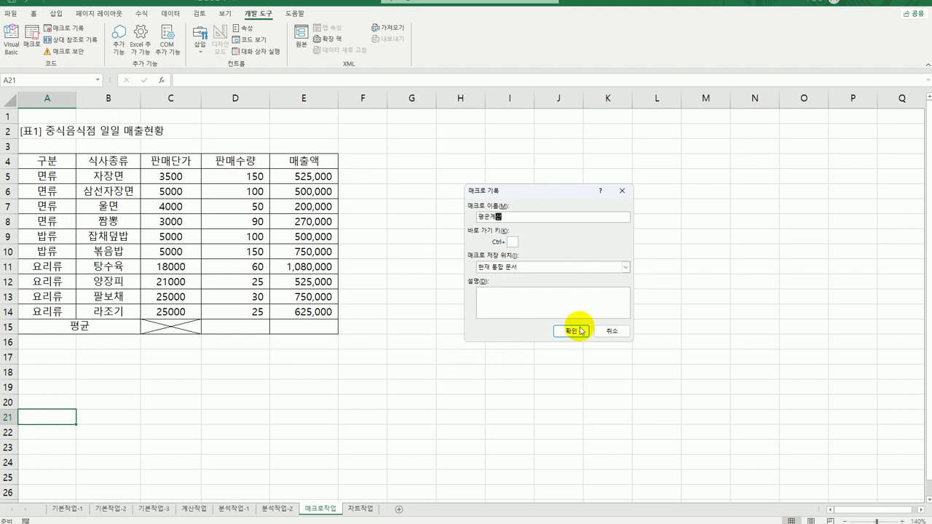
left_click(571, 331)
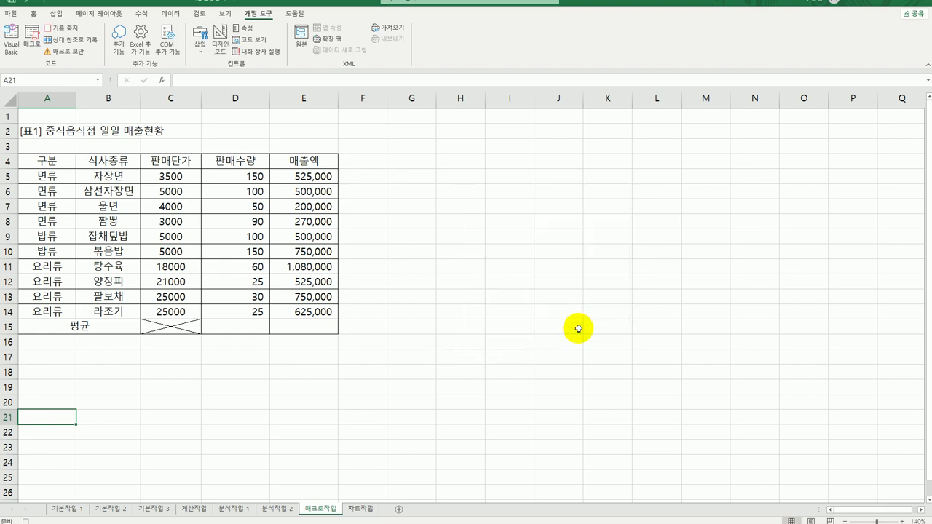
Enter =AVERAGE(D5:D14) in D15 to average the 판매수량 values.
left_click(249, 328)
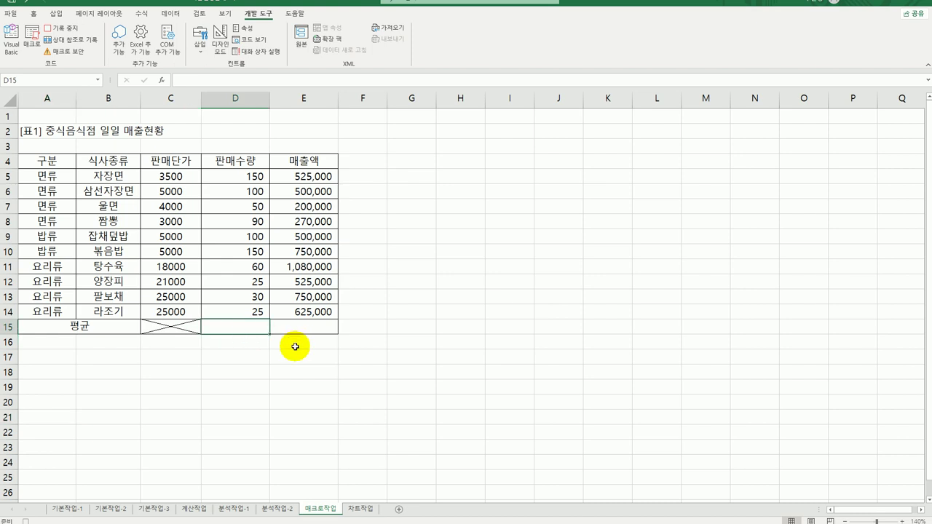
type("=ㅁ")
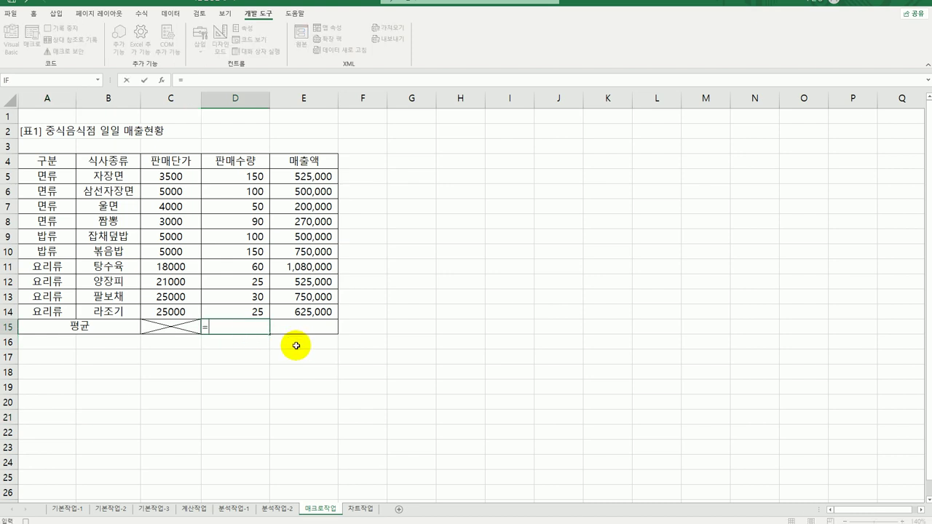
type("av")
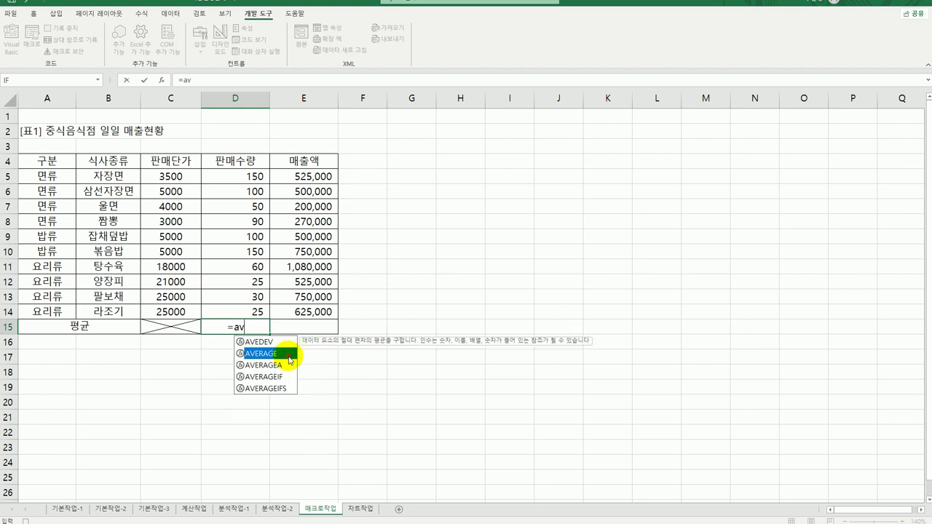
double_click(288, 354)
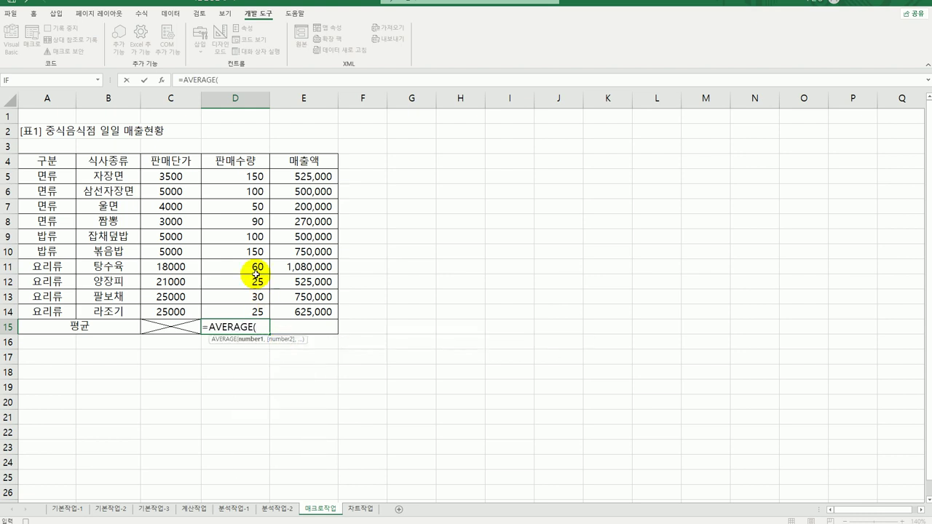
left_click_drag(247, 174, 251, 312)
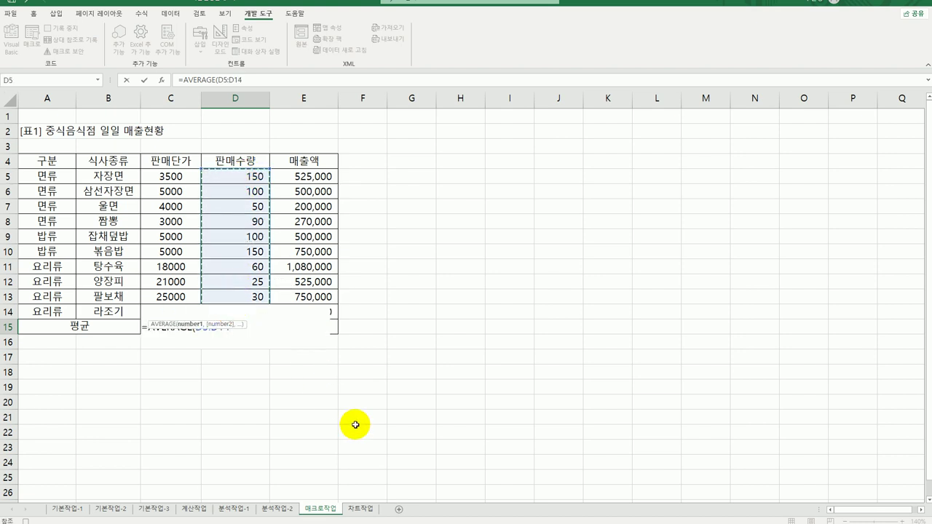
type(")")
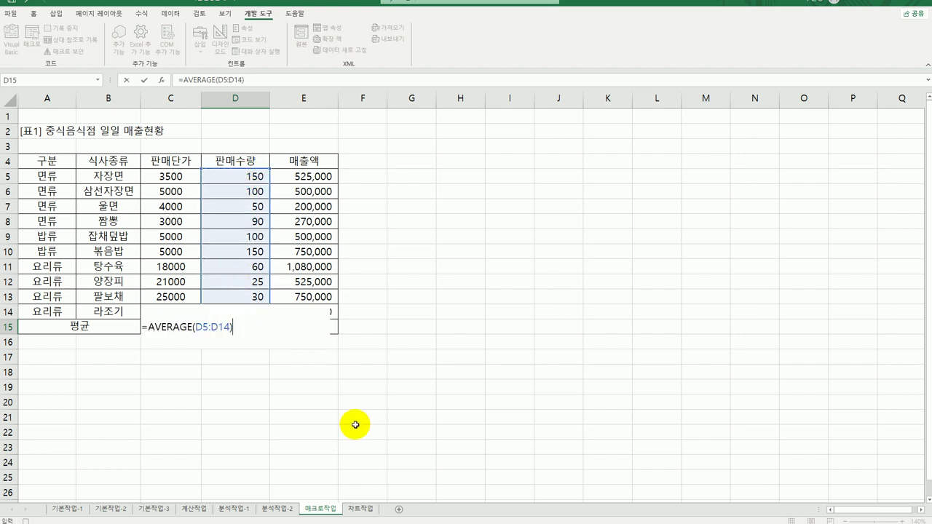
key("Return")
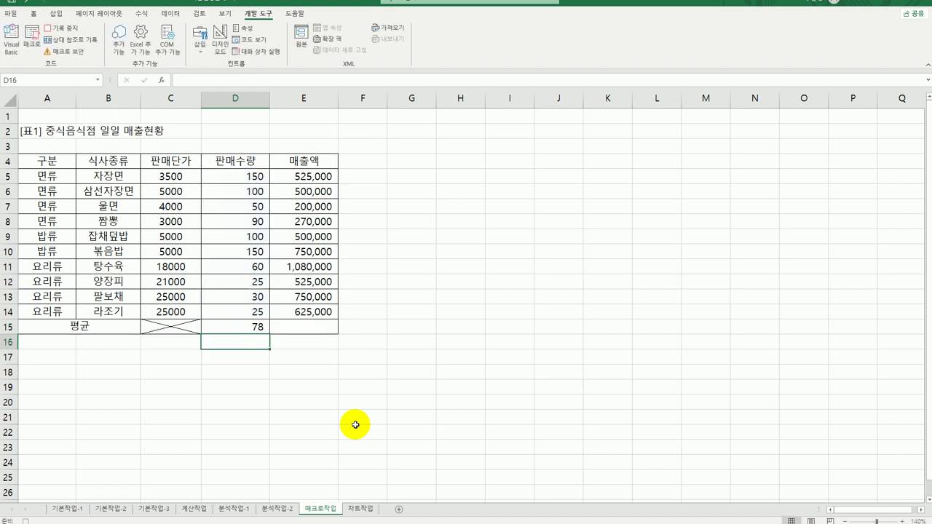
Fill the average formula from D15 across to E15 for 매출액 and stop recording the macro.
left_click(262, 330)
left_click_drag(268, 331, 323, 331)
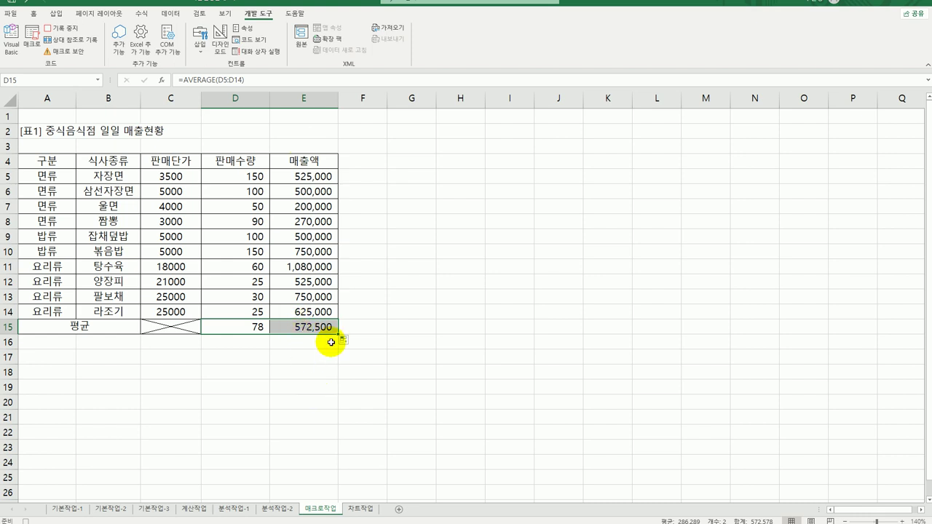
left_click(310, 328)
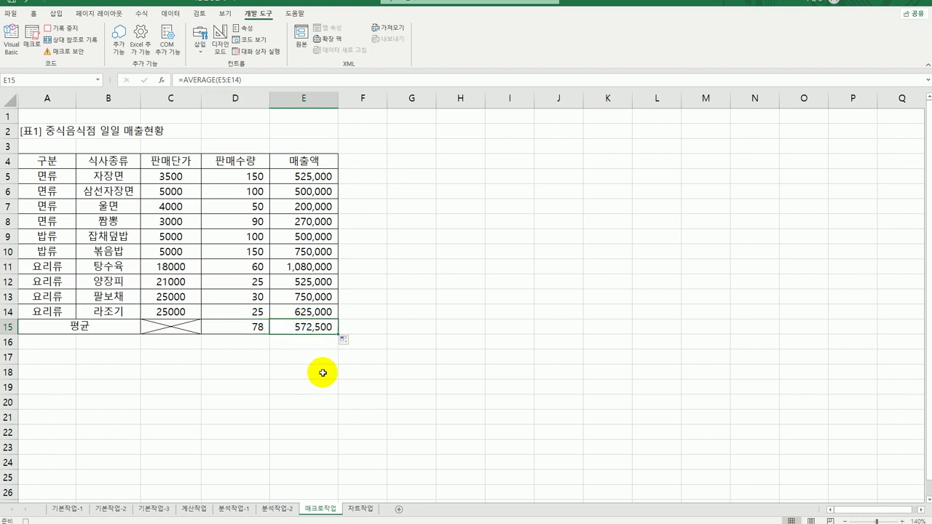
left_click(73, 29)
left_click(422, 445)
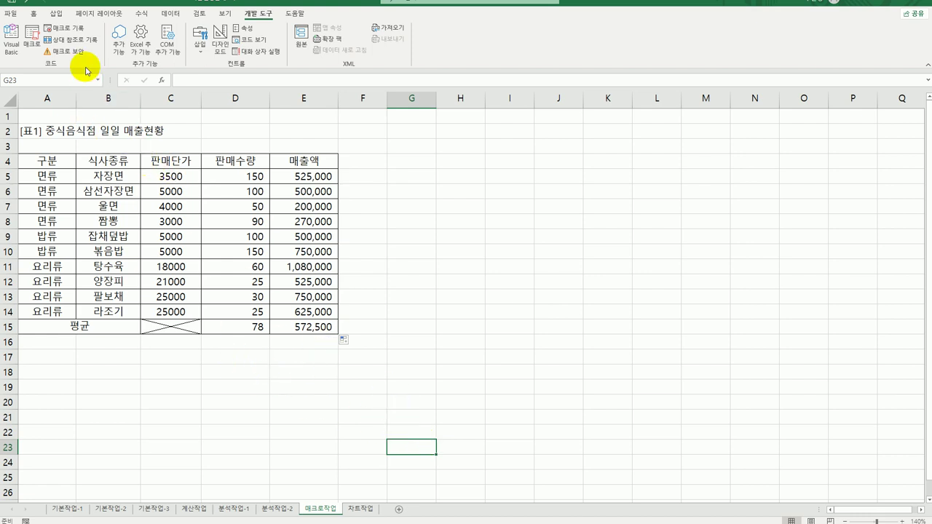
Draw a sun shape (해) over cells G4:H7, about 2.34 cm high and 3.82 cm wide, with the text 평균.
left_click(56, 13)
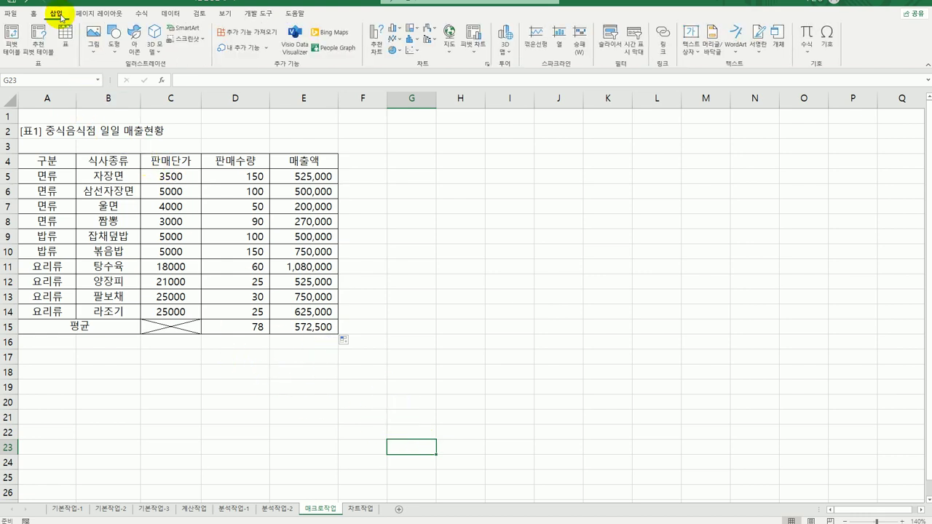
left_click(115, 48)
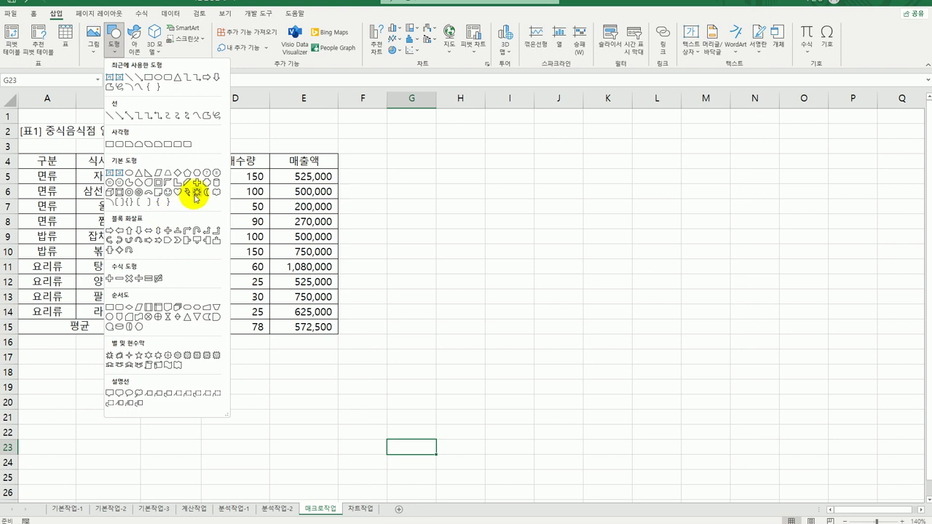
left_click(196, 193)
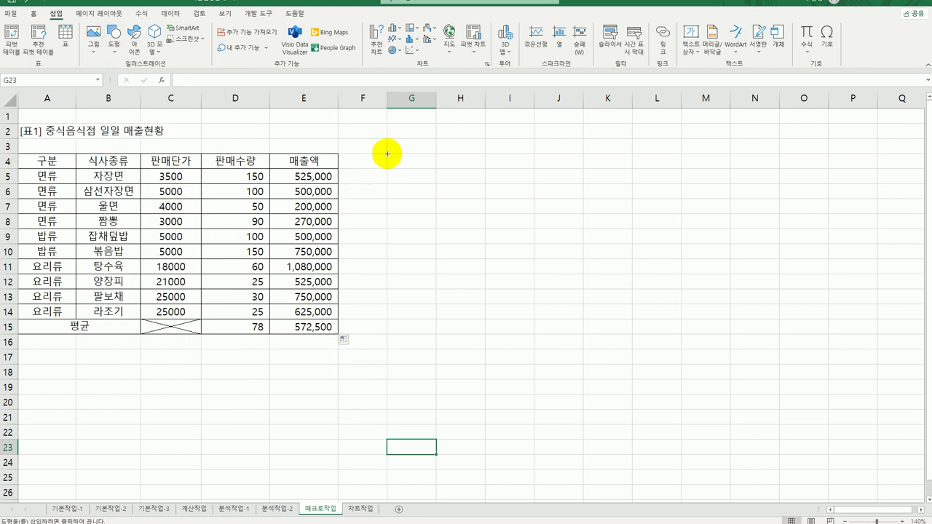
left_click_drag(387, 153, 466, 213)
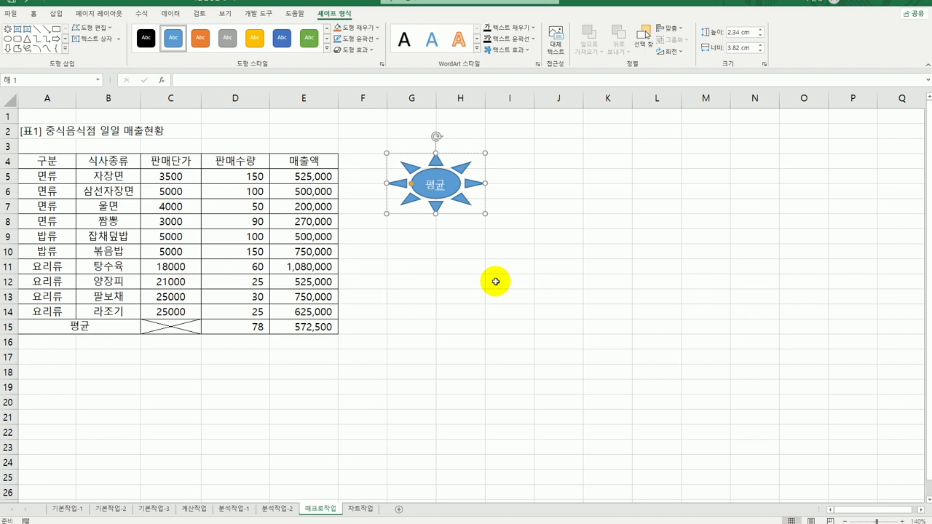
Assign the 평균계산 macro to the sun shape.
right_click(450, 182)
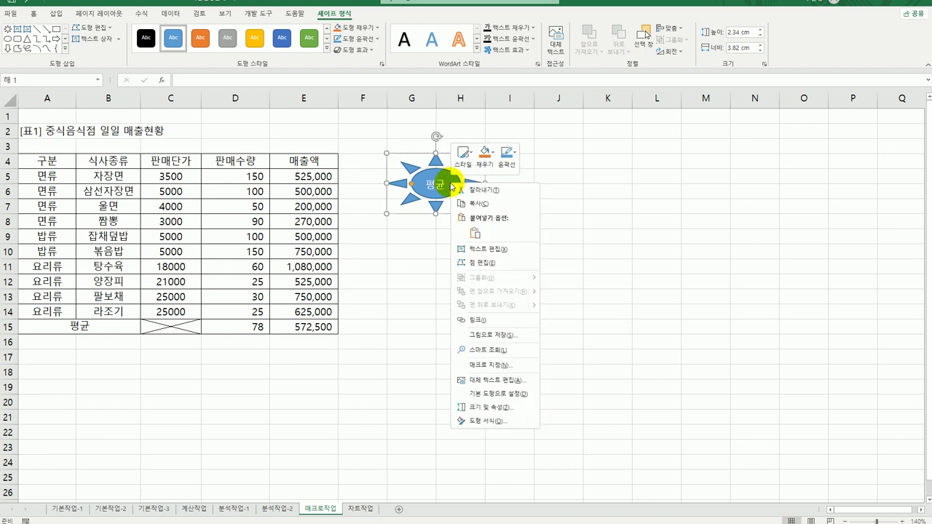
left_click(485, 367)
left_click(403, 301)
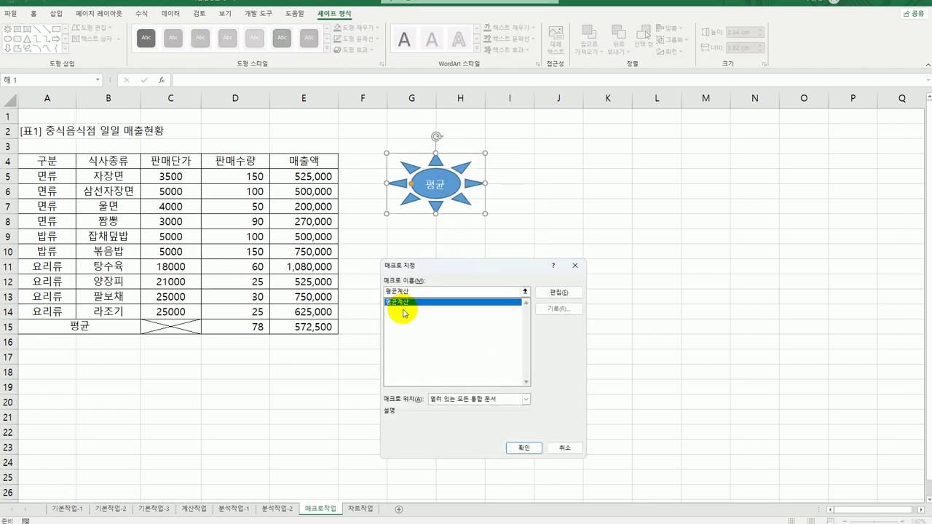
left_click(527, 449)
left_click(599, 416)
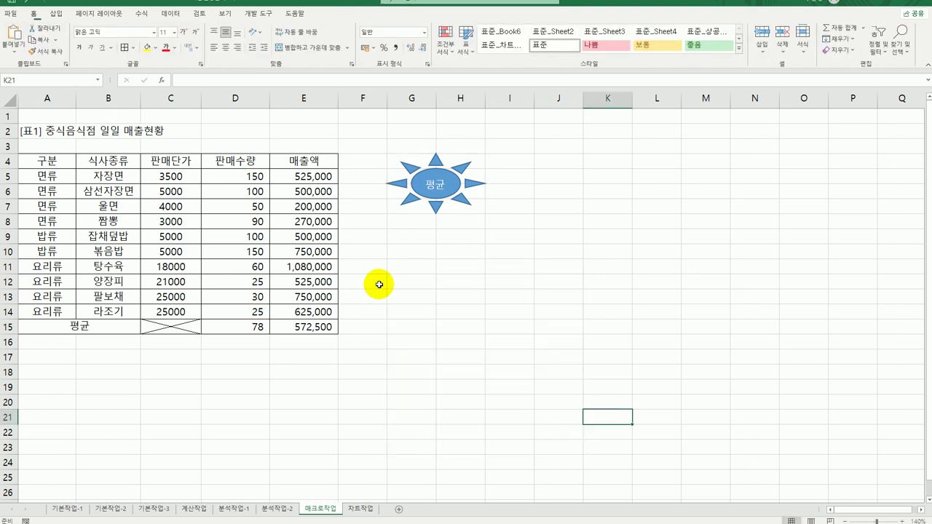
Clear the averages in D15:E15 and run the 평균계산 macro from the sun shape to test it.
left_click_drag(231, 332, 309, 327)
key("Delete")
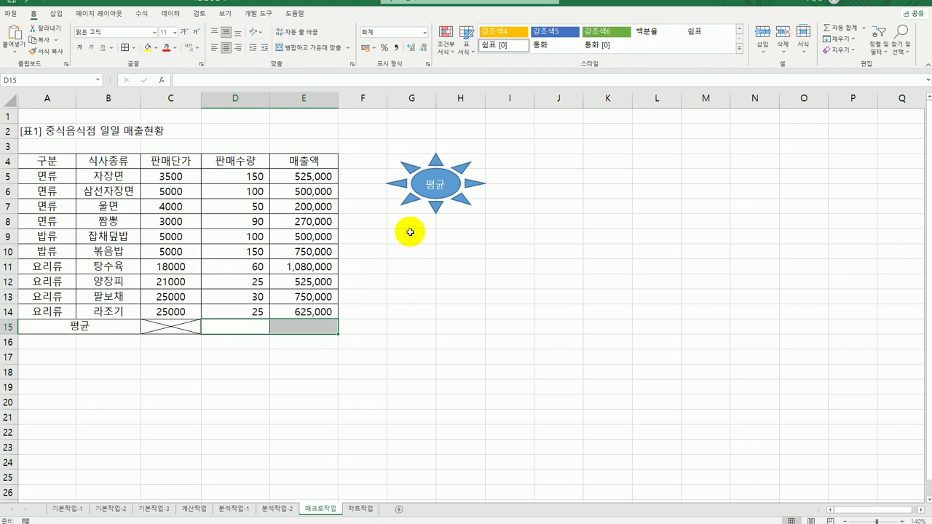
left_click(436, 196)
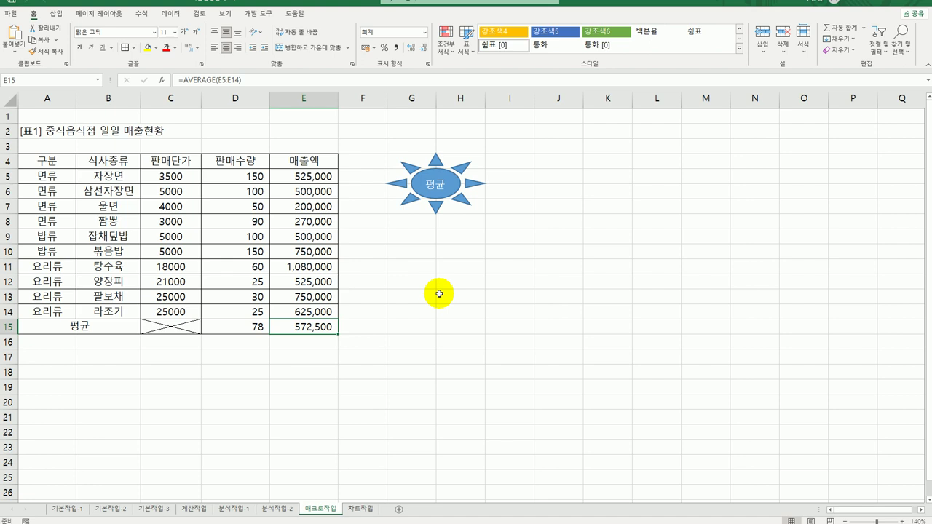
left_click(488, 312)
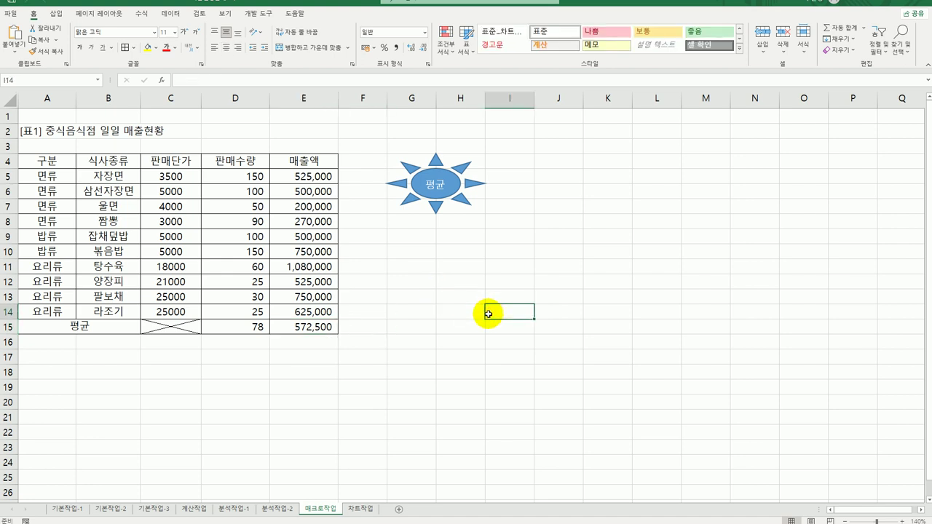
Start recording a new macro named 서식지정, stored in the current workbook (현재 통합 문서).
left_click(84, 370)
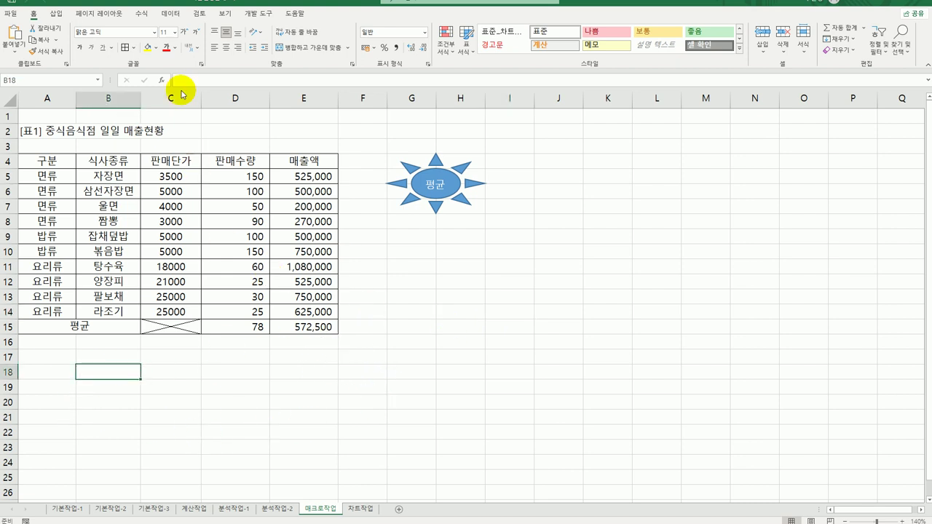
left_click(259, 13)
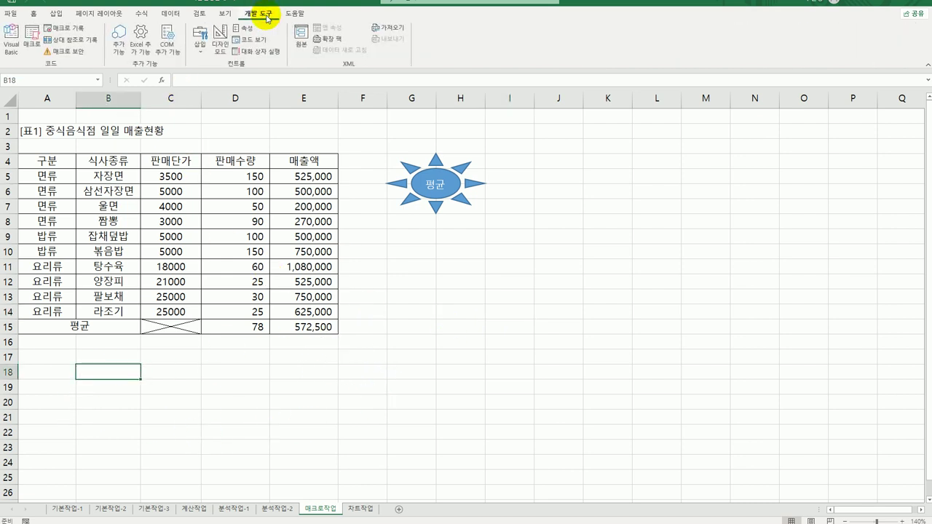
left_click(69, 28)
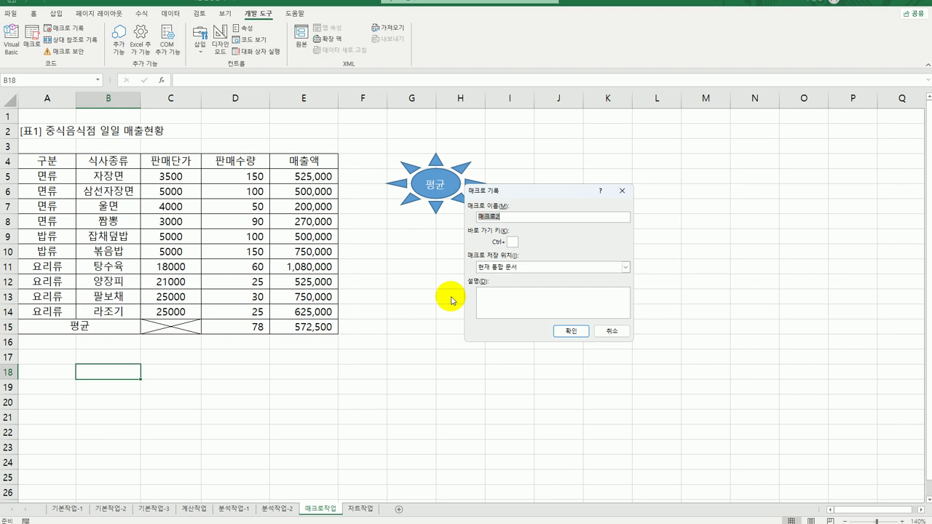
type("서식지정")
left_click(558, 332)
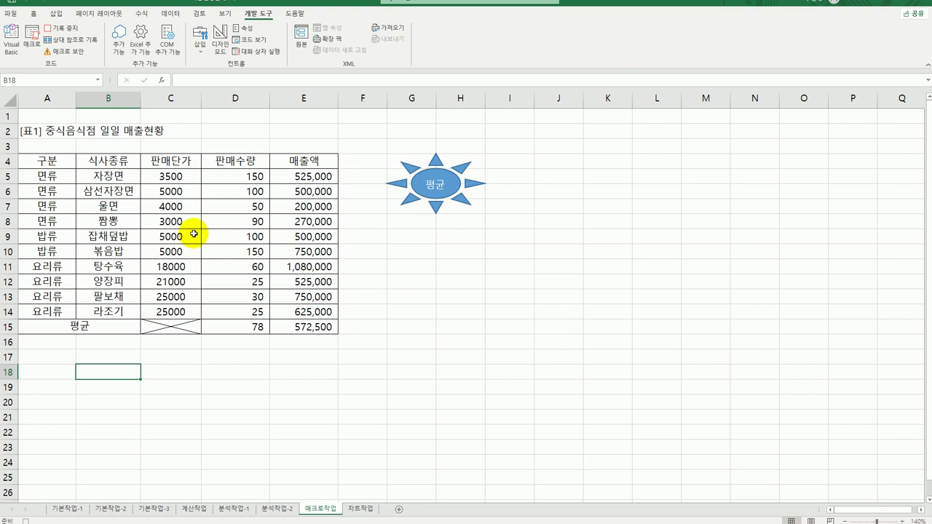
Make the header cells A4:E4 bold and fill them with the standard blue color.
left_click_drag(60, 161, 296, 165)
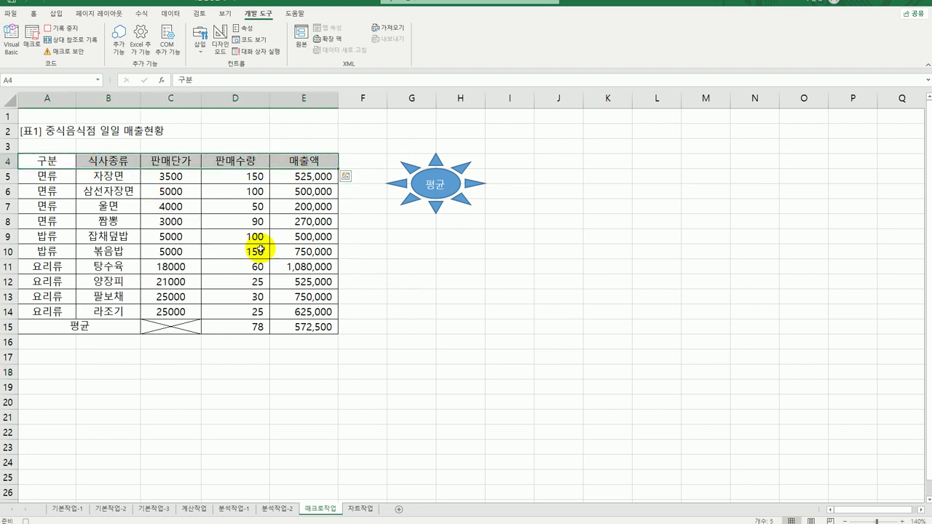
left_click(32, 13)
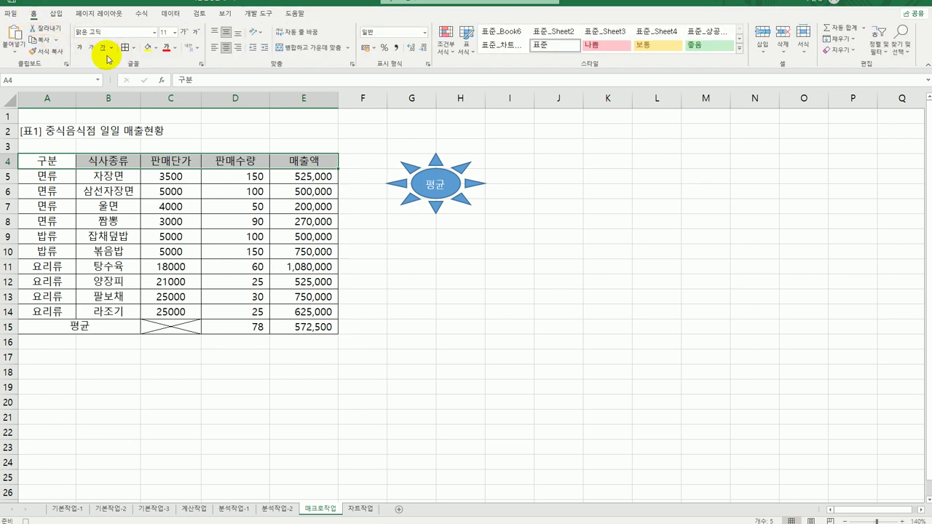
left_click(80, 50)
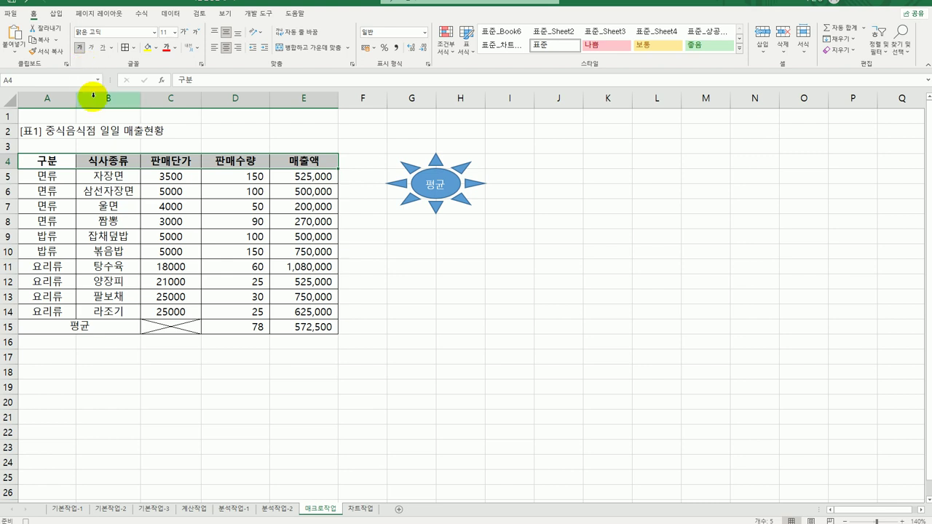
left_click(155, 49)
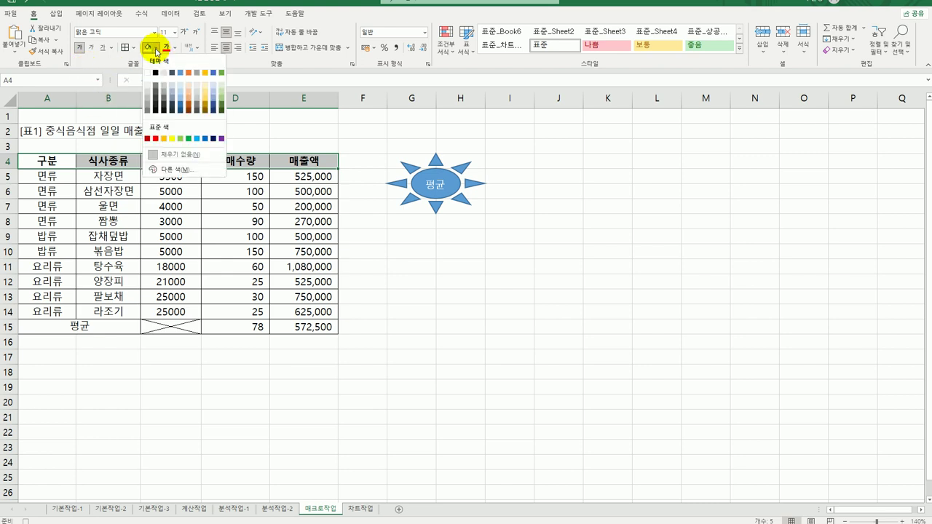
left_click(203, 138)
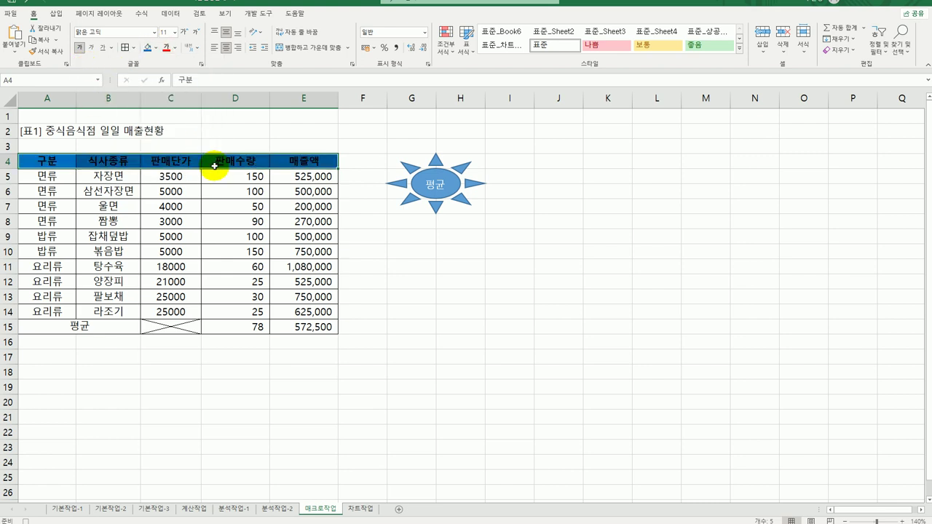
Set the font color of the header cells A4:E4 to white and stop recording the macro.
left_click(176, 49)
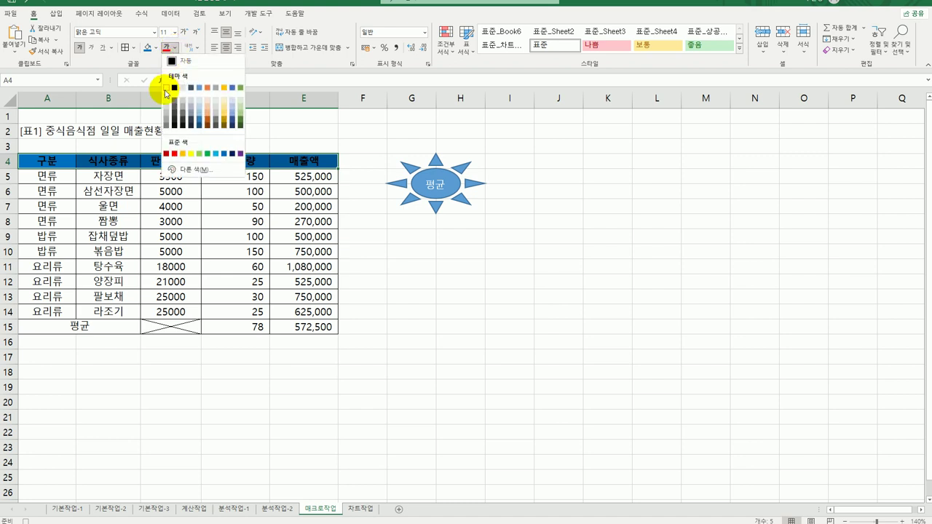
left_click(165, 88)
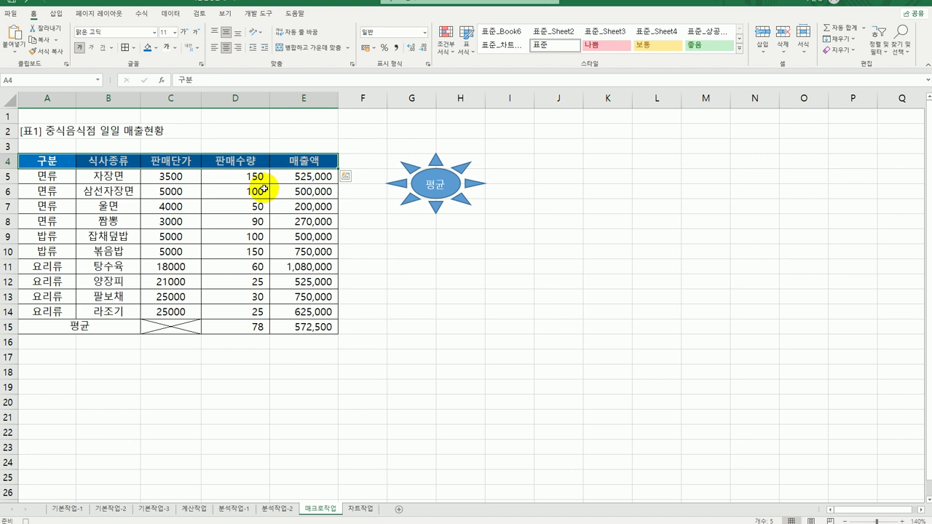
left_click(289, 159)
left_click(258, 13)
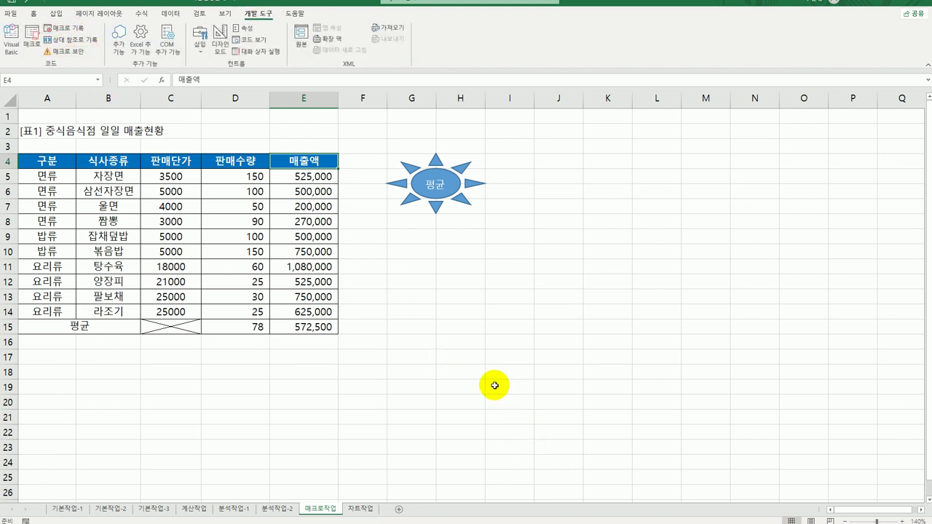
left_click(497, 388)
Draw a heart shape (하트) over cells G9:H12, about 2.34 cm high and 3.82 cm wide, with the text 서식.
left_click(59, 13)
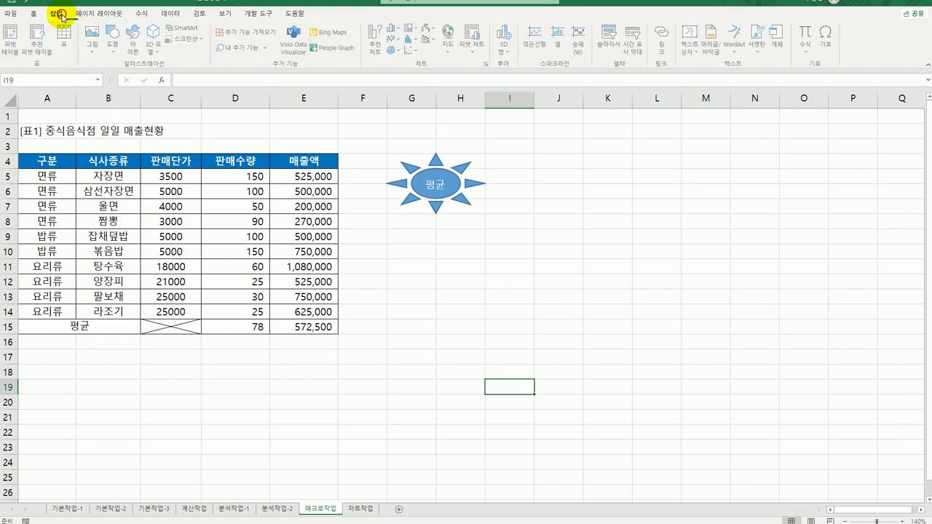
left_click(111, 53)
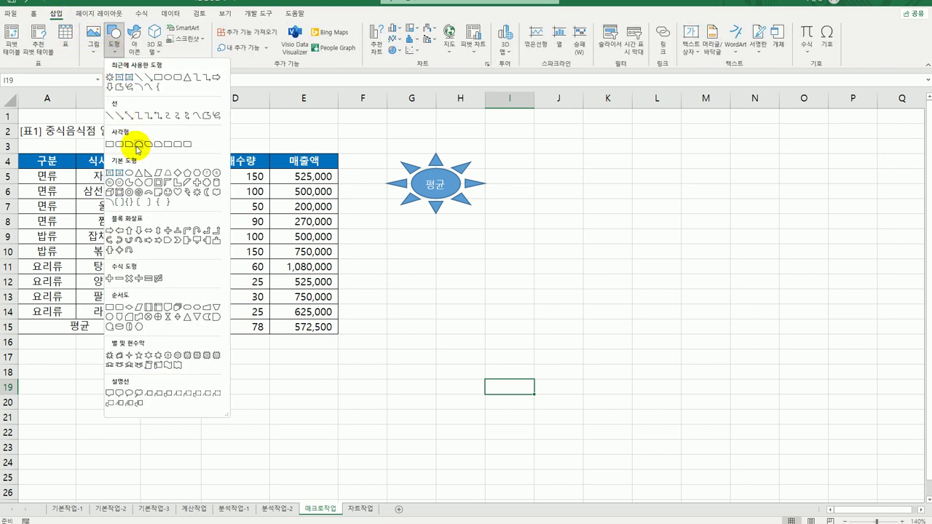
left_click(181, 193)
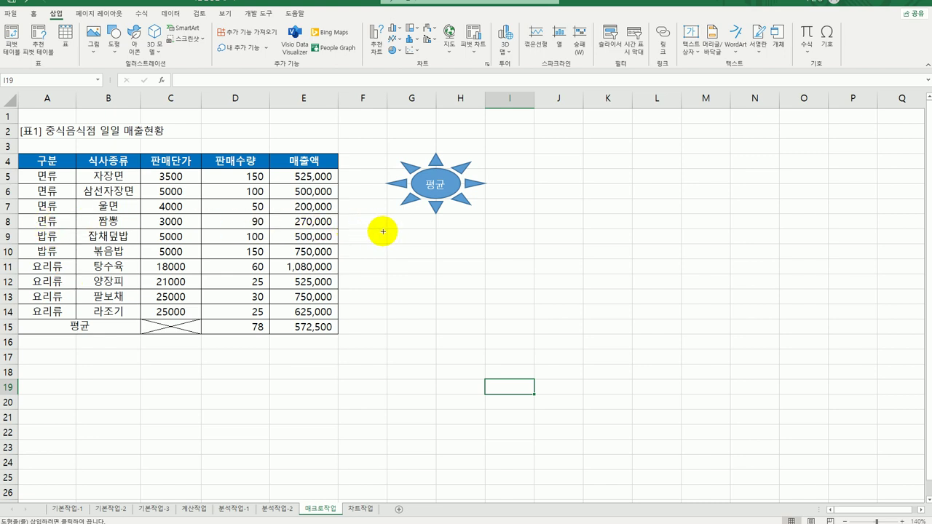
mouse_move(387, 228)
left_mouse_down()
mouse_move(473, 231)
mouse_move(462, 289)
left_mouse_up()
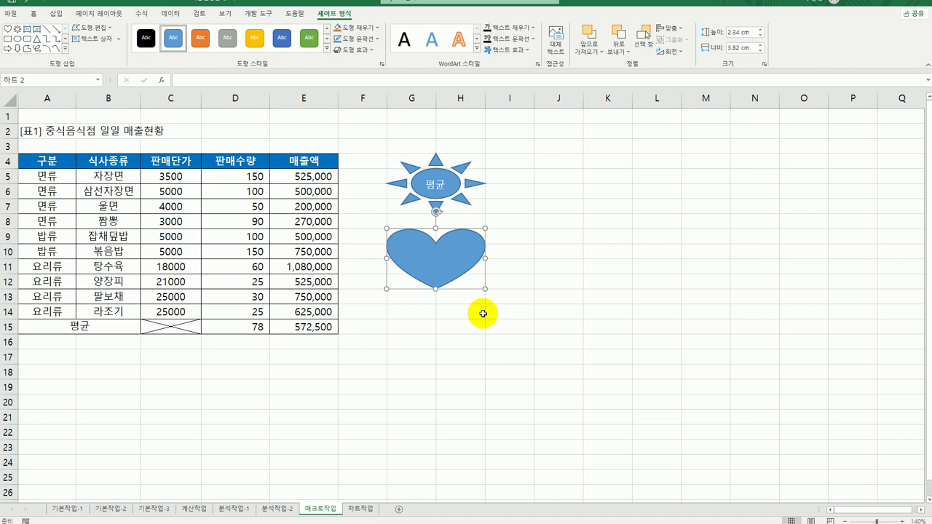
type("서식")
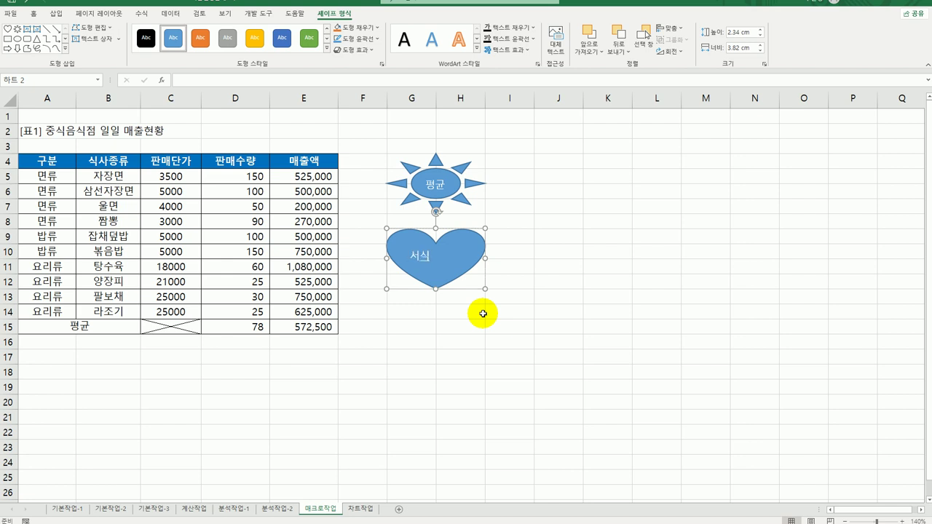
Assign the 서식지정 macro to the heart shape.
right_click(457, 251)
left_click(497, 433)
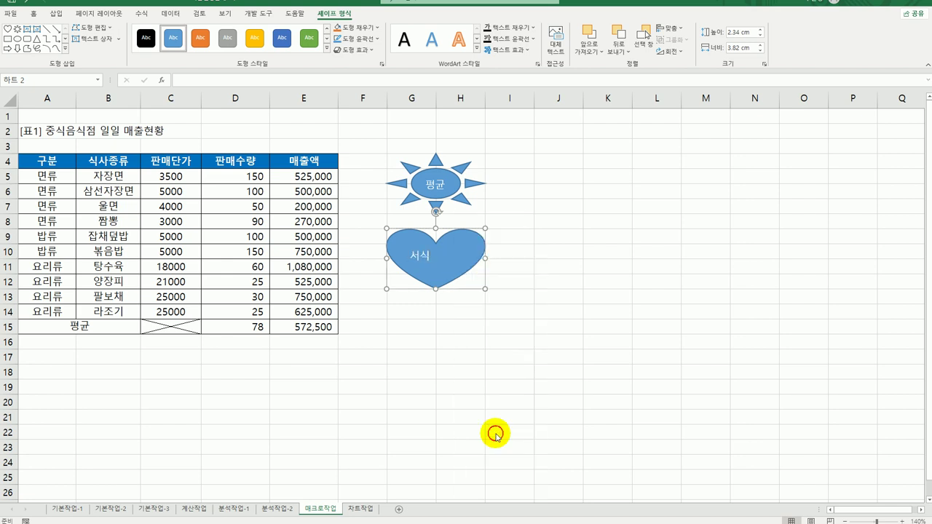
left_click(430, 369)
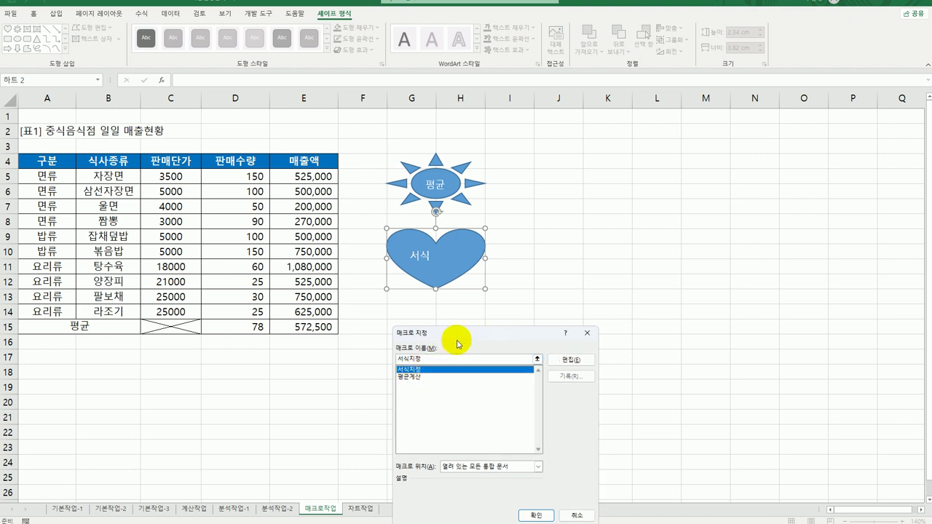
left_click_drag(451, 333, 554, 176)
left_click(637, 359)
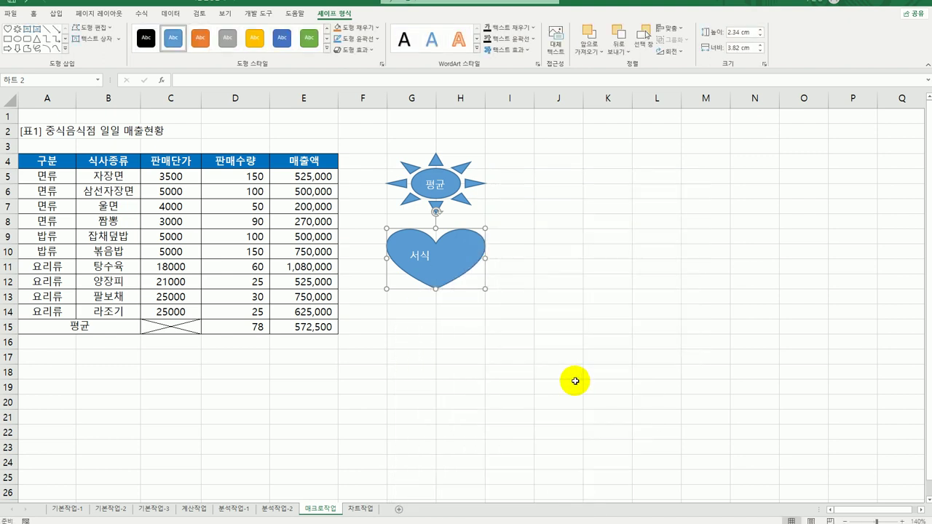
left_click(575, 380)
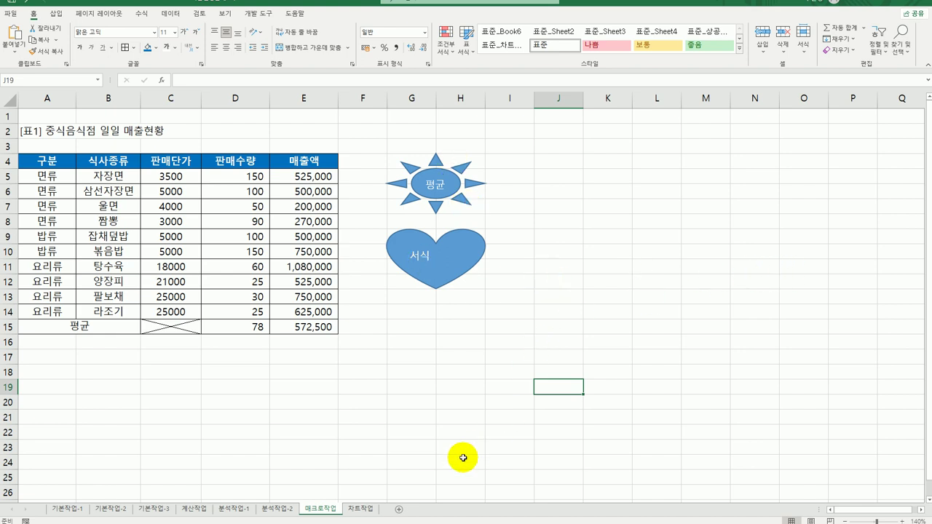
On the 차트작업 sheet, insert a 2-D stacked column chart from A3:A12 and D3:F12 and place its upper-left corner at A14.
left_click(361, 508)
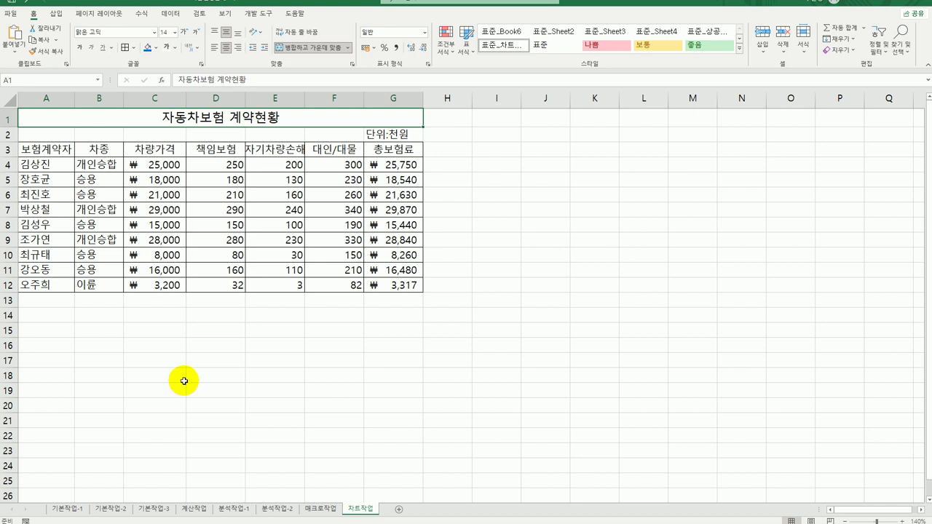
left_click_drag(44, 242, 38, 286)
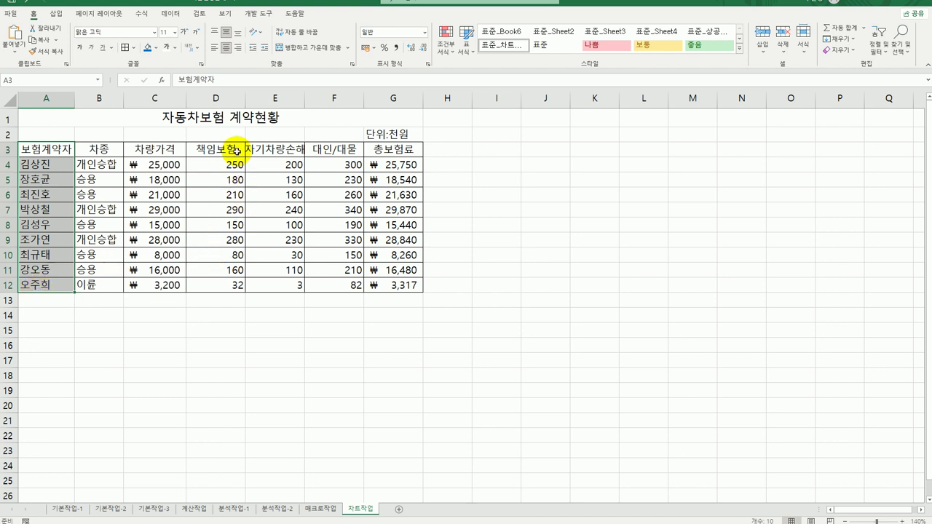
left_click_drag(237, 151, 337, 290)
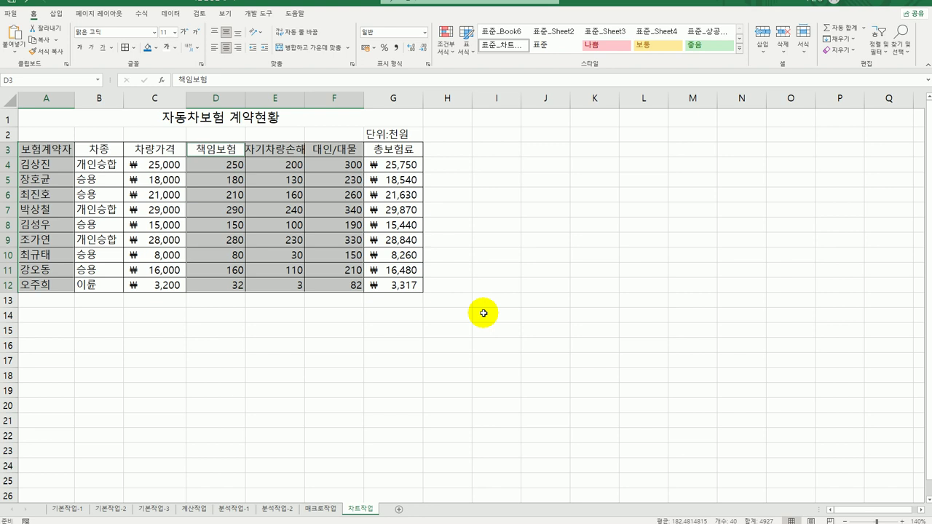
left_click(56, 13)
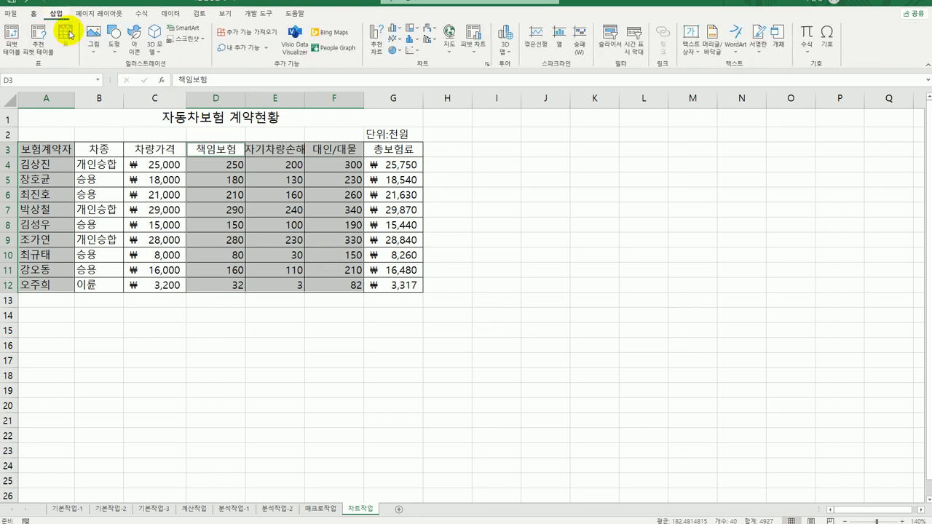
left_click(397, 29)
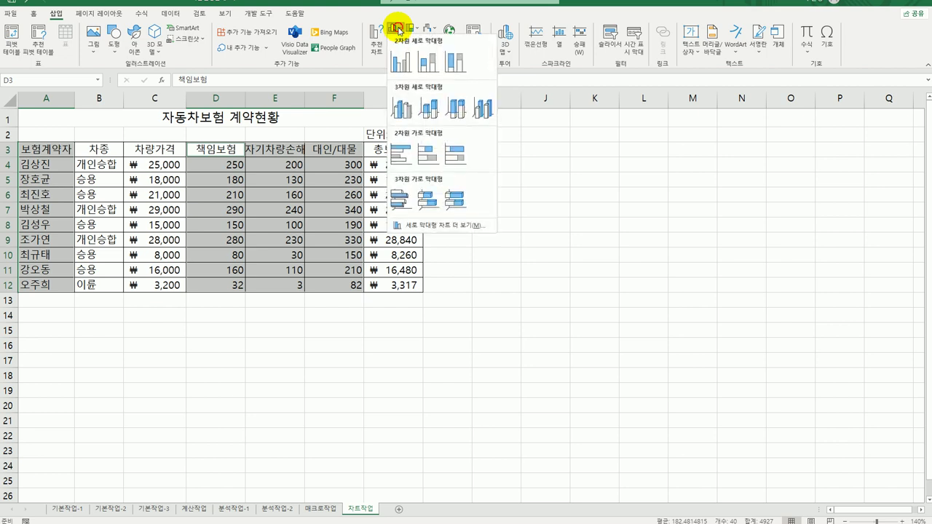
left_click(422, 69)
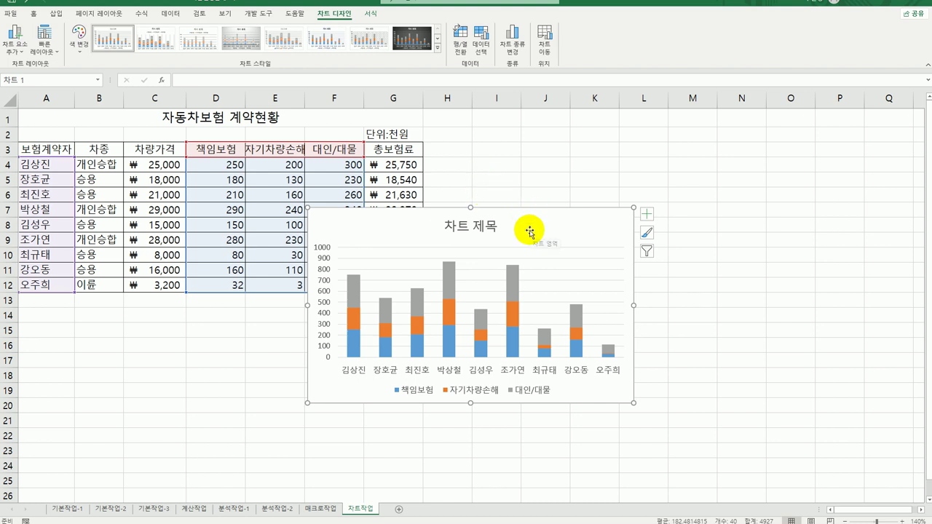
left_click_drag(545, 230, 178, 324)
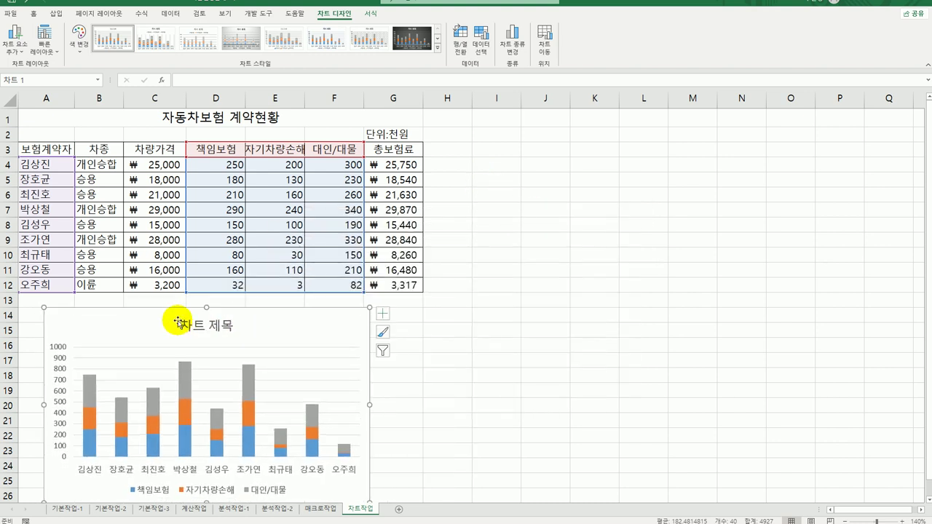
mouse_move(266, 324)
left_mouse_down()
mouse_move(236, 325)
mouse_move(251, 329)
left_mouse_up()
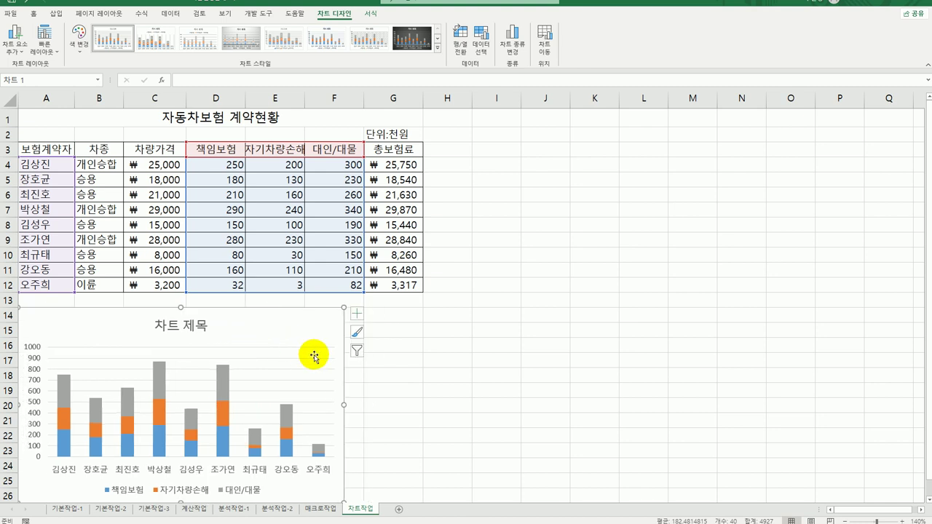
Enlarge the stacked column chart so that it exactly fills the cell range A14:G30.
scroll(334, 331, "down", 2)
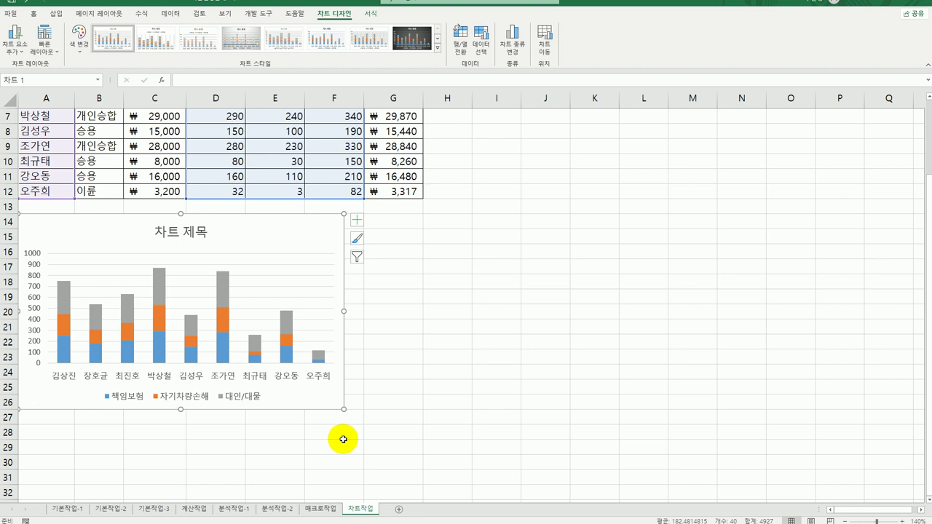
key("alt")
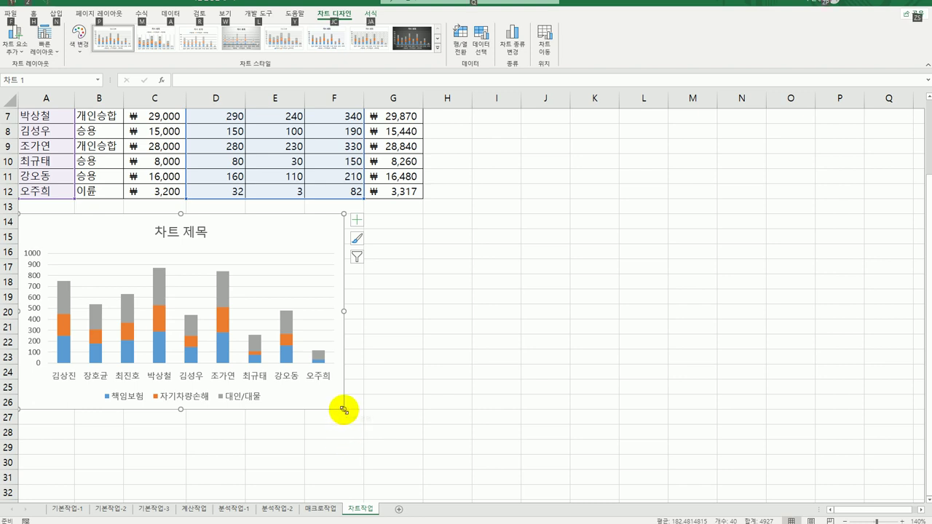
left_click_drag(344, 410, 406, 471)
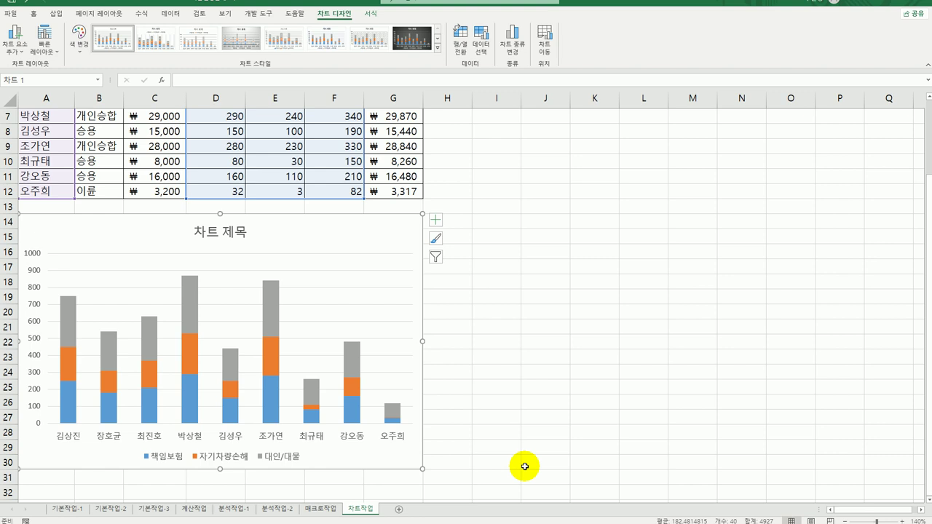
Replace the placeholder chart title text with 자동차보험 계약현황.
left_click(436, 219)
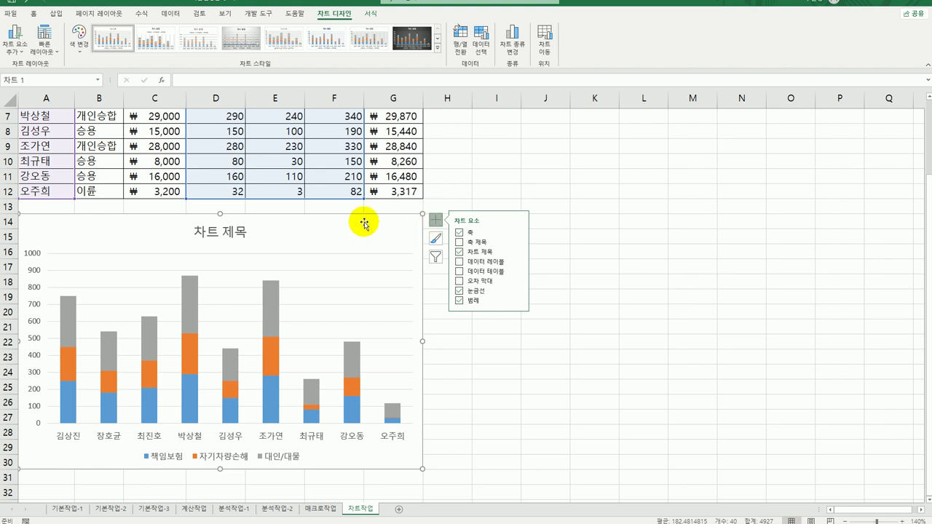
left_click(239, 243)
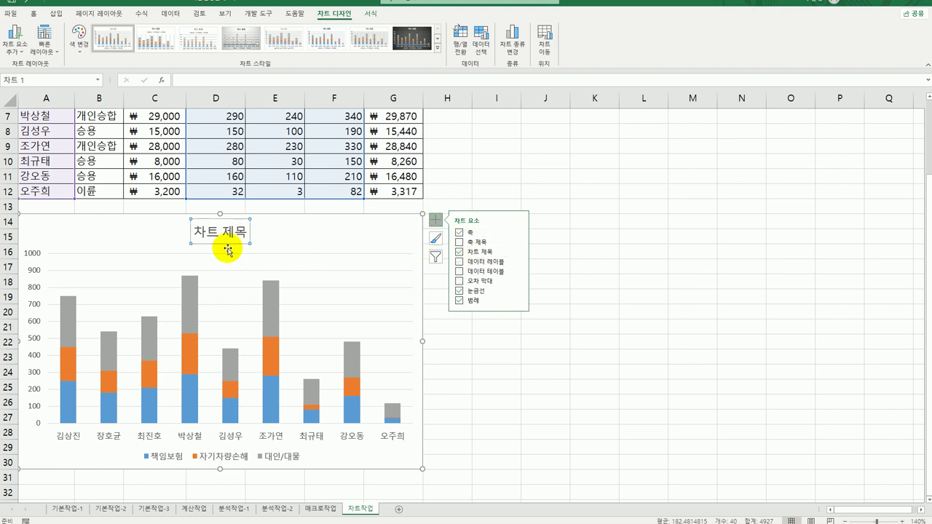
left_click_drag(191, 230, 238, 232)
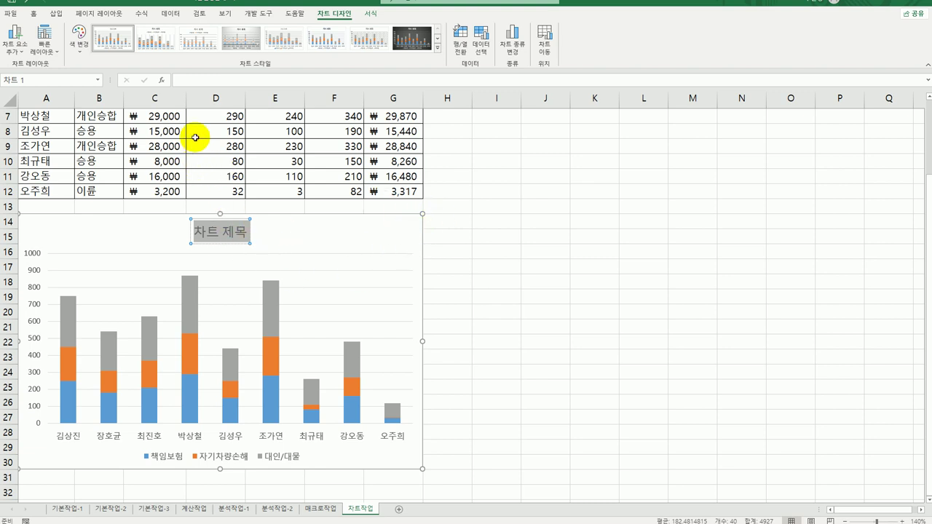
type("자동")
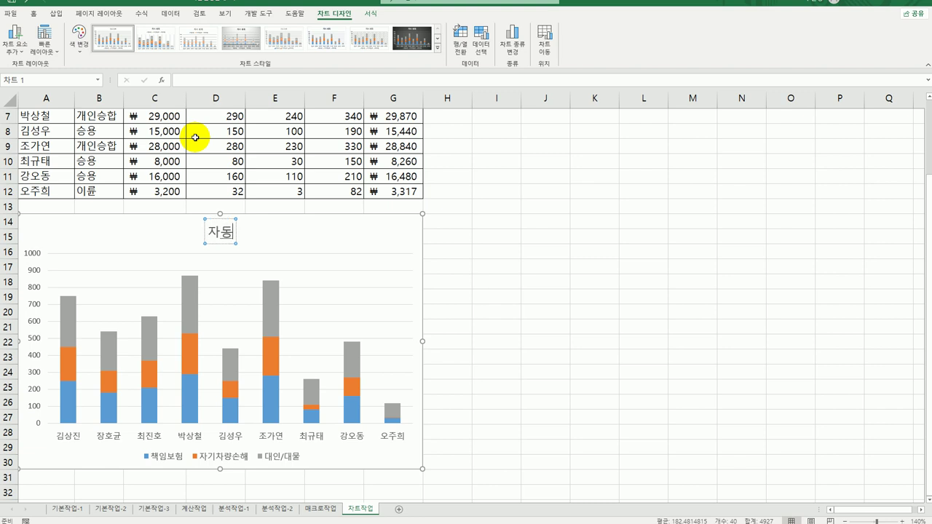
type("차봉험 계약현")
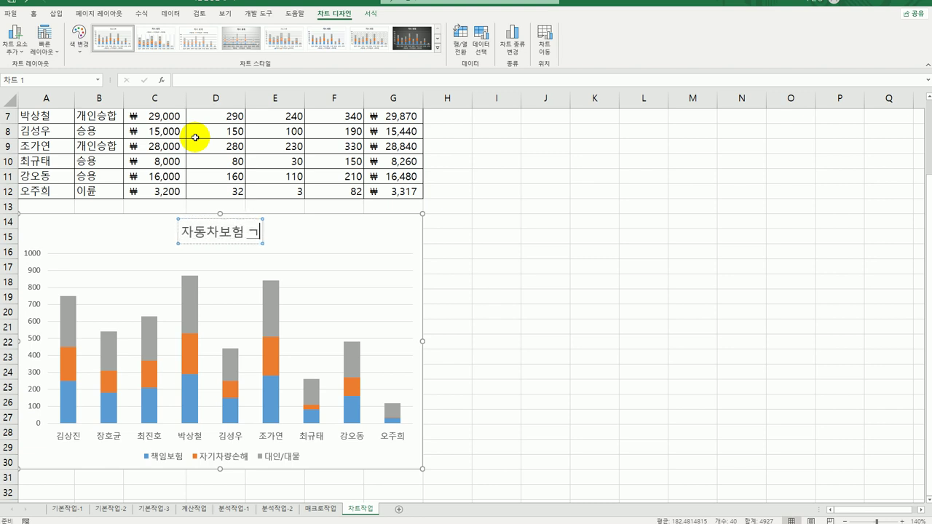
type("황")
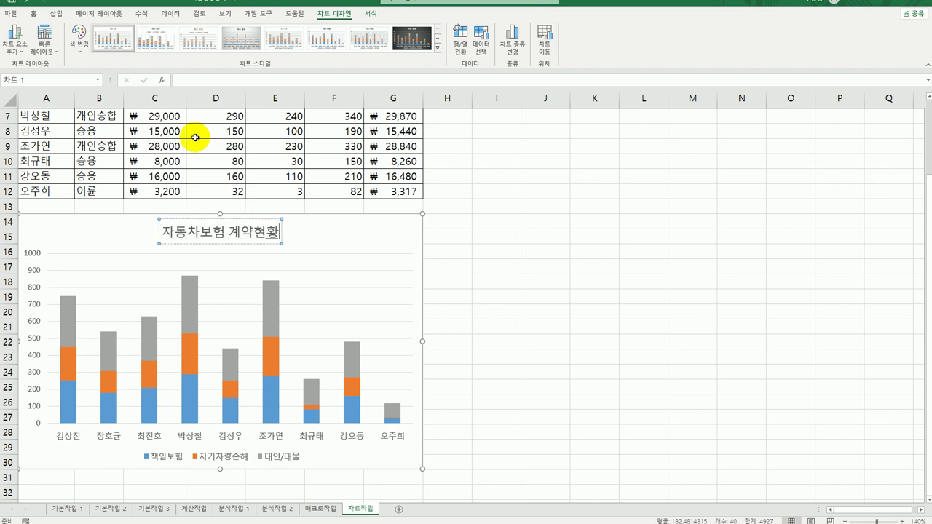
Format the chart title in the font 궁서체, bold, with font size 14.
left_click(211, 246)
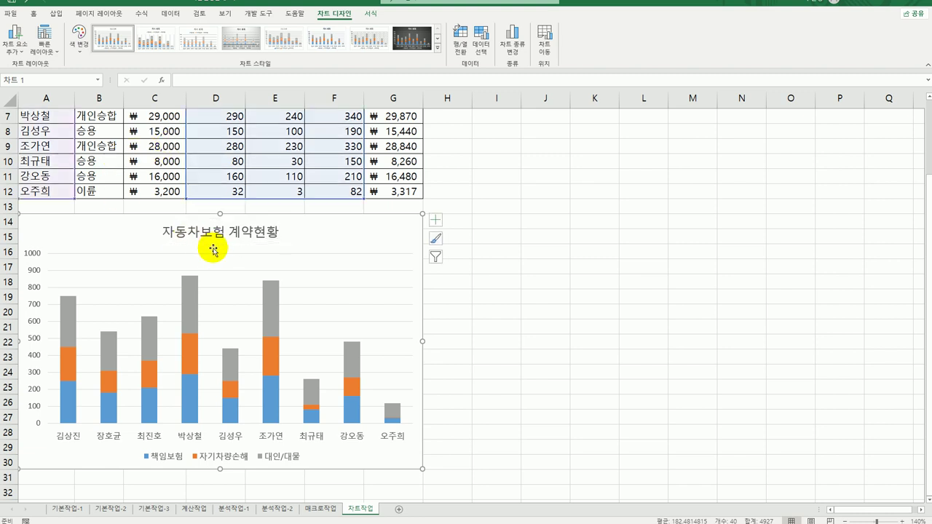
left_click(34, 13)
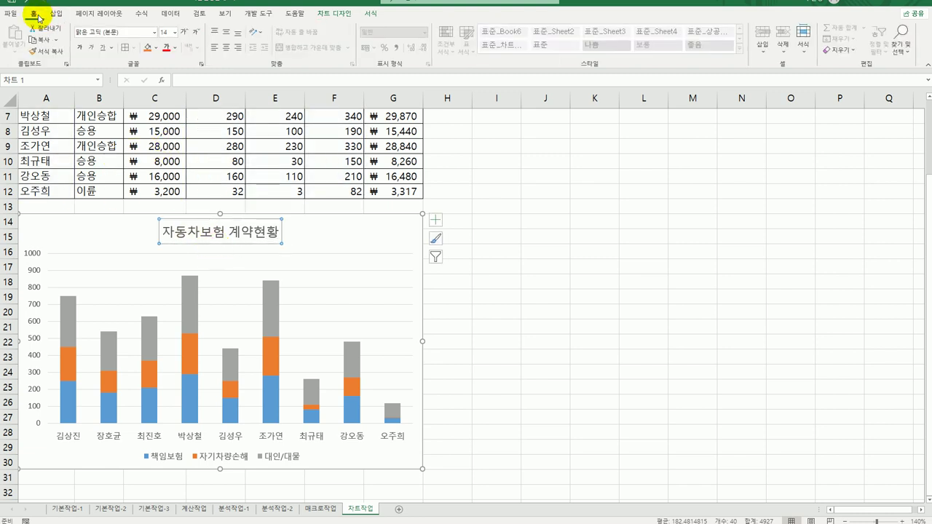
left_click(153, 33)
scroll(125, 229, "down", 20)
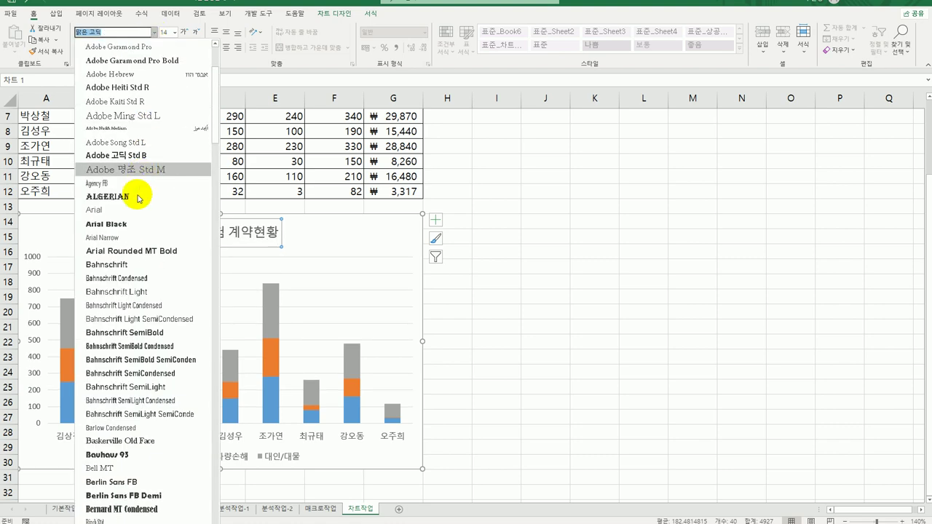
scroll(116, 236, "down", 20)
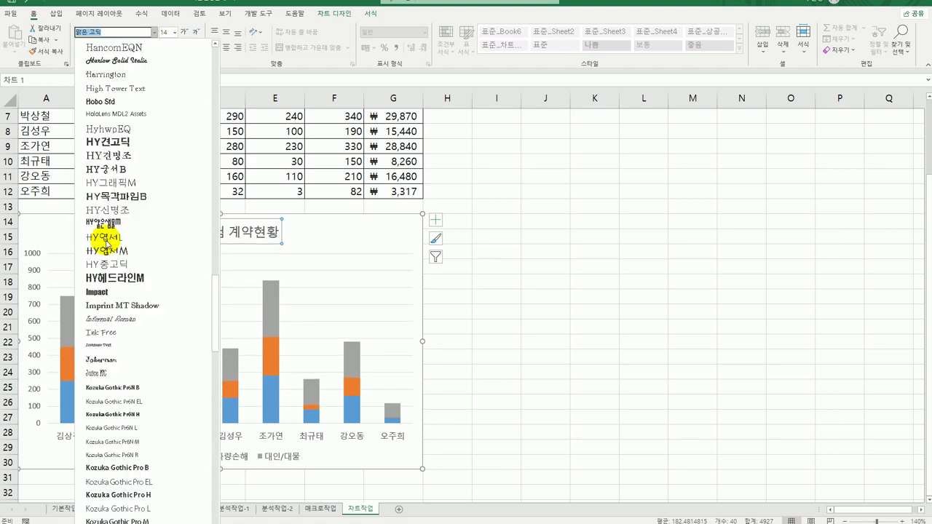
scroll(103, 253, "down", 20)
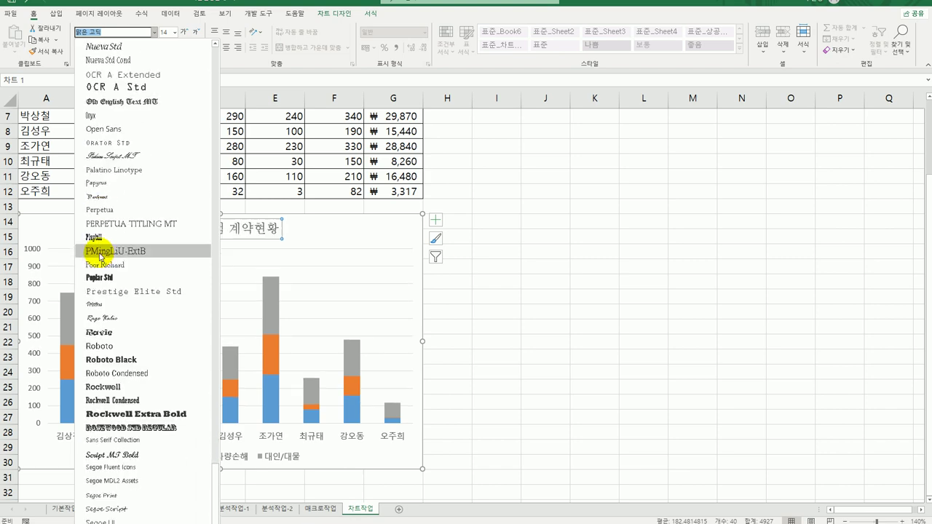
scroll(95, 260, "down", 6)
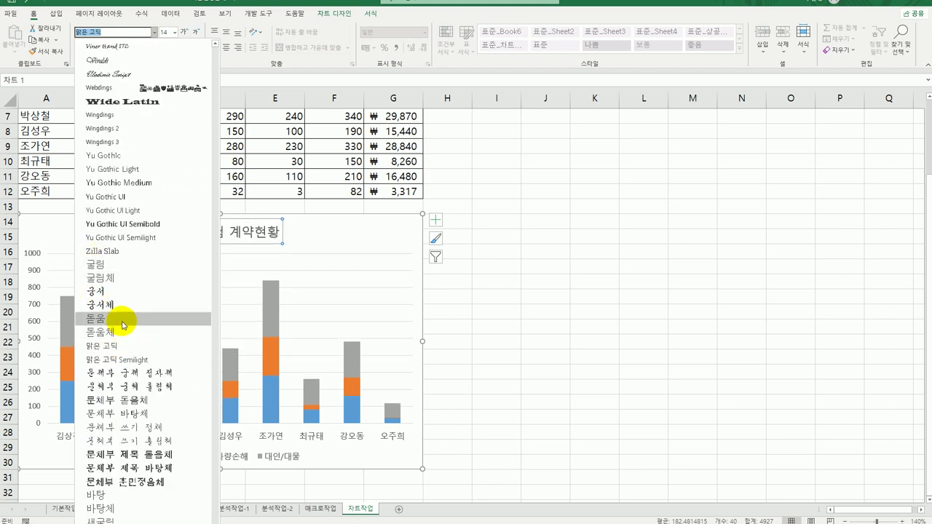
left_click(121, 308)
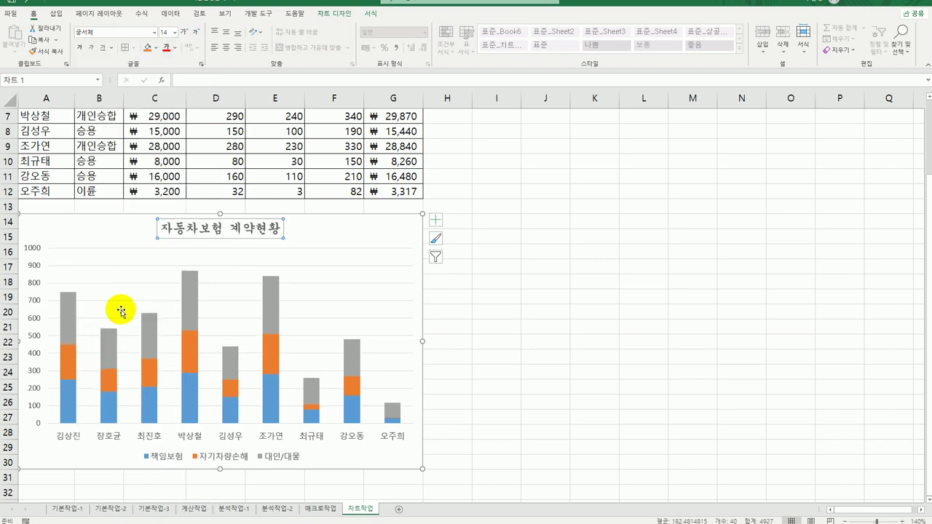
left_click(81, 48)
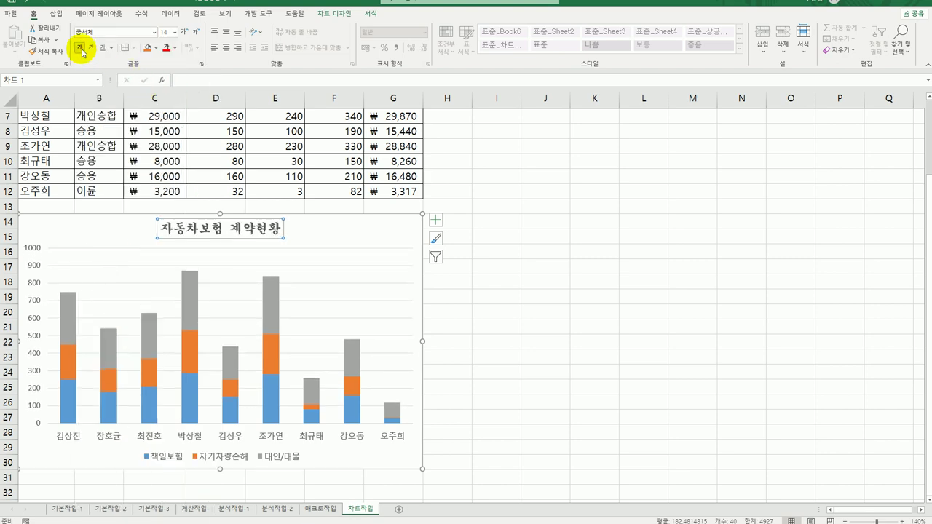
left_click(175, 32)
left_click(168, 111)
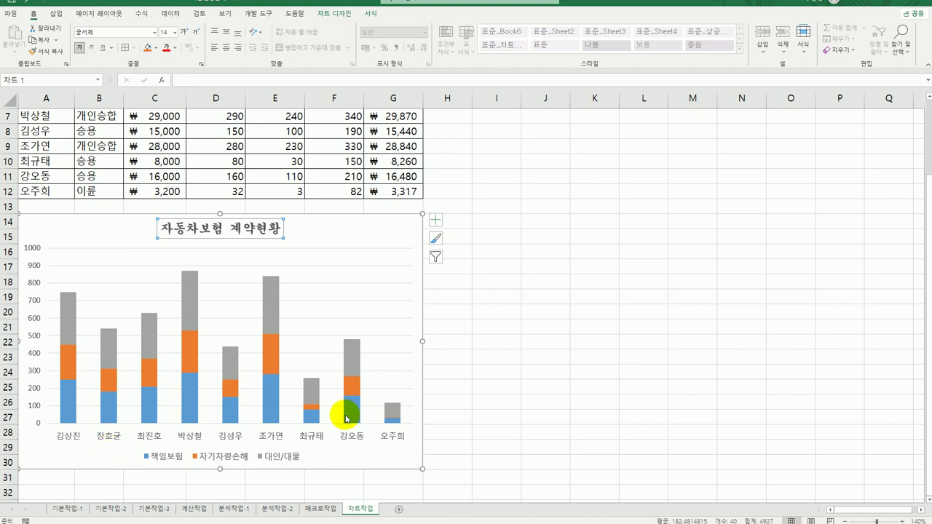
Add a primary vertical axis title (기본 세로) to the chart with the text (단위:천원).
left_click(435, 220)
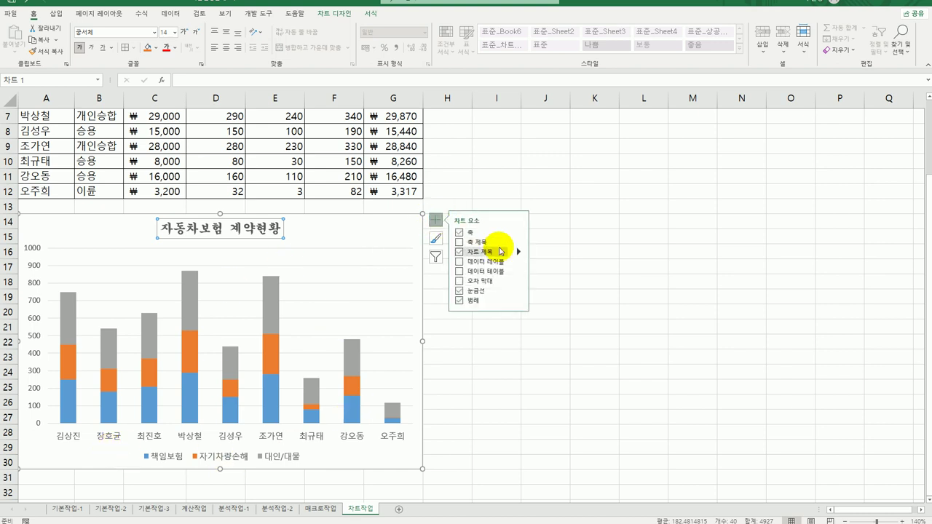
left_click(518, 242)
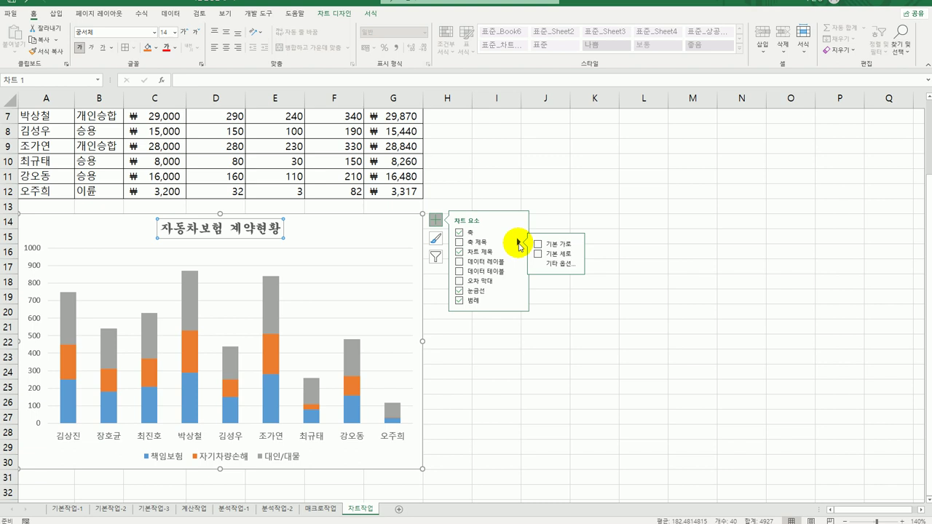
left_click(557, 253)
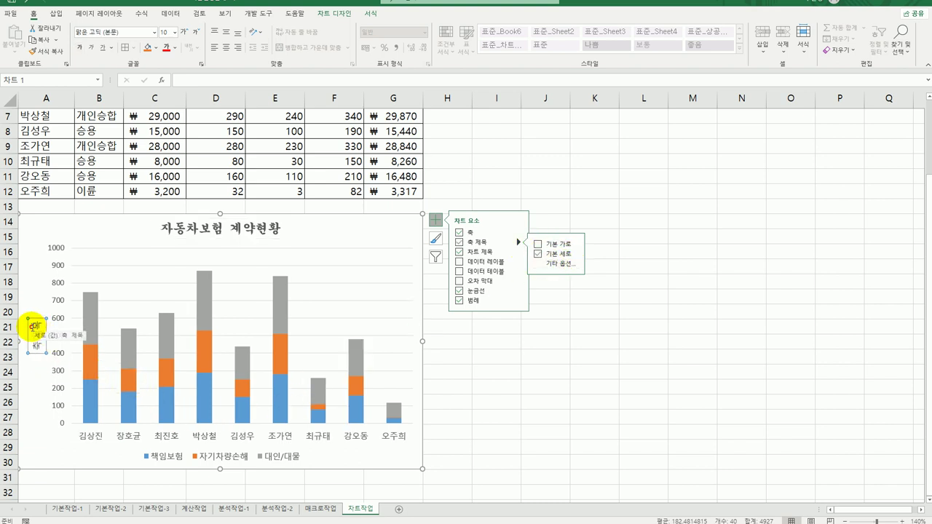
left_click_drag(33, 326, 44, 366)
key("Delete")
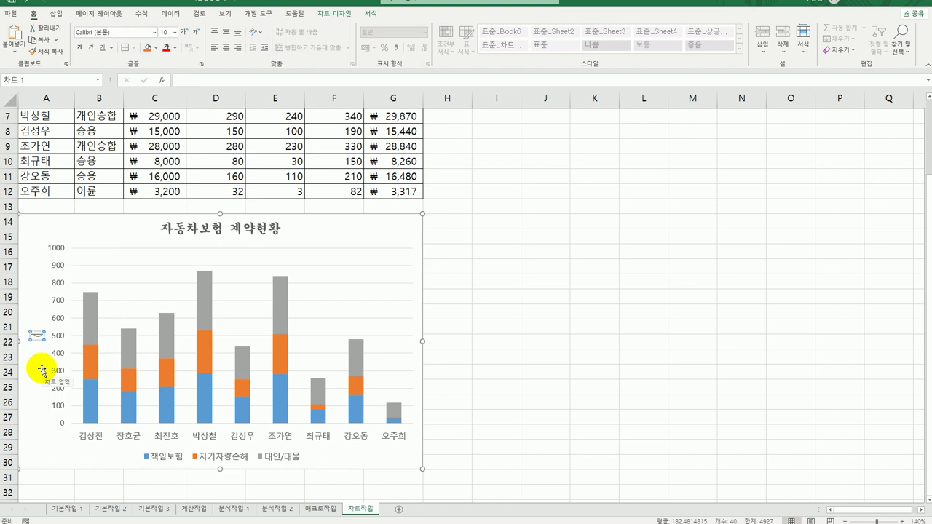
type("(단위:ㅊ")
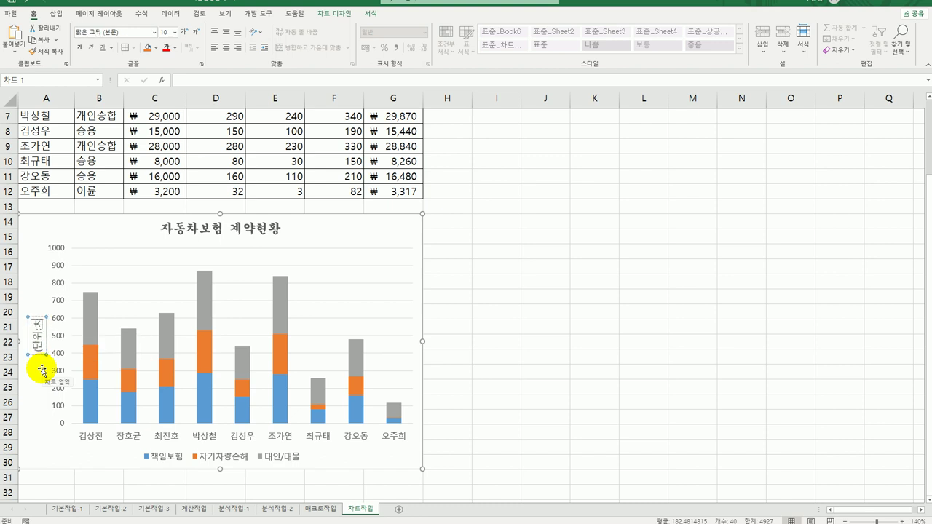
key("BackSpace")
type("천원")
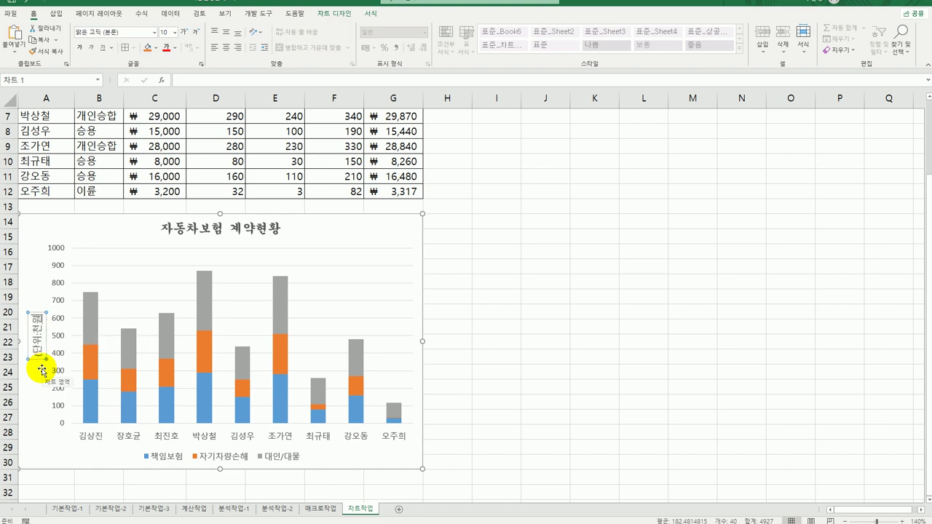
type(")")
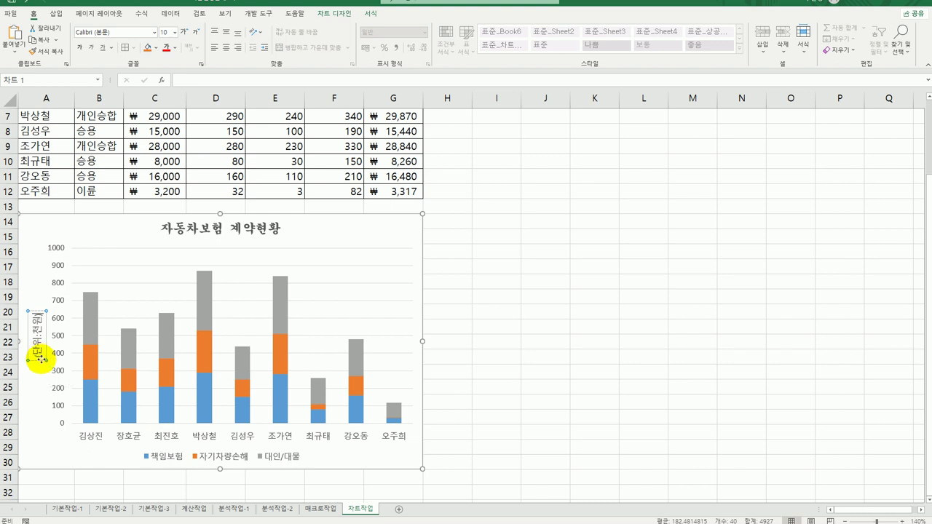
Set the text direction of the vertical axis title to horizontal (가로).
left_click(41, 358)
right_click(41, 359)
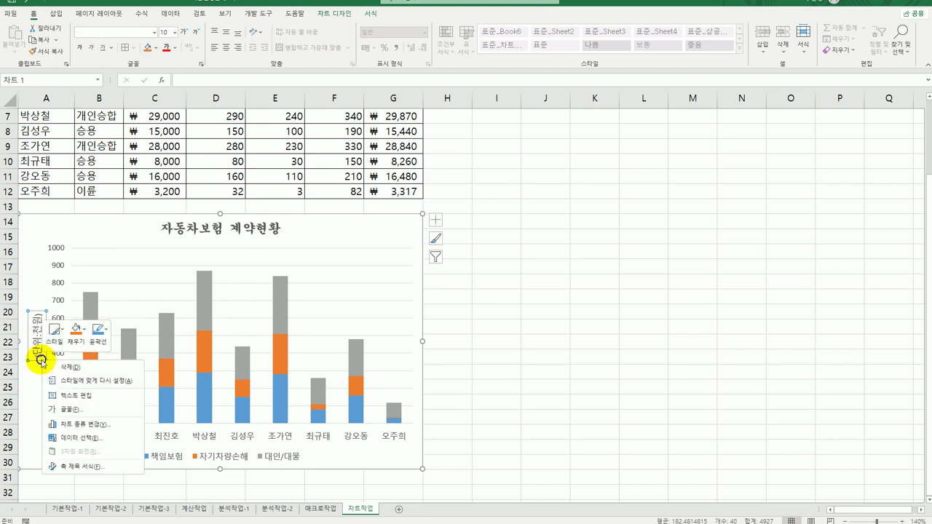
left_click(100, 466)
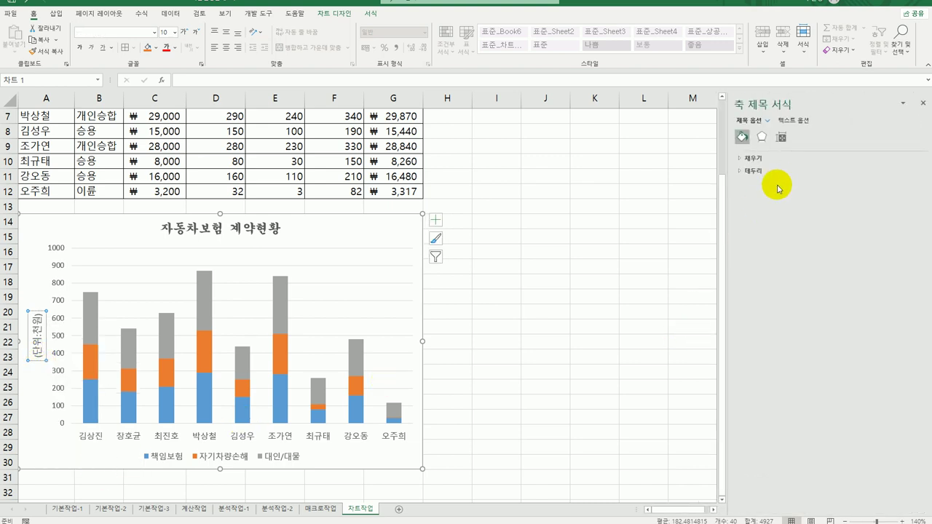
left_click(783, 139)
left_click(906, 187)
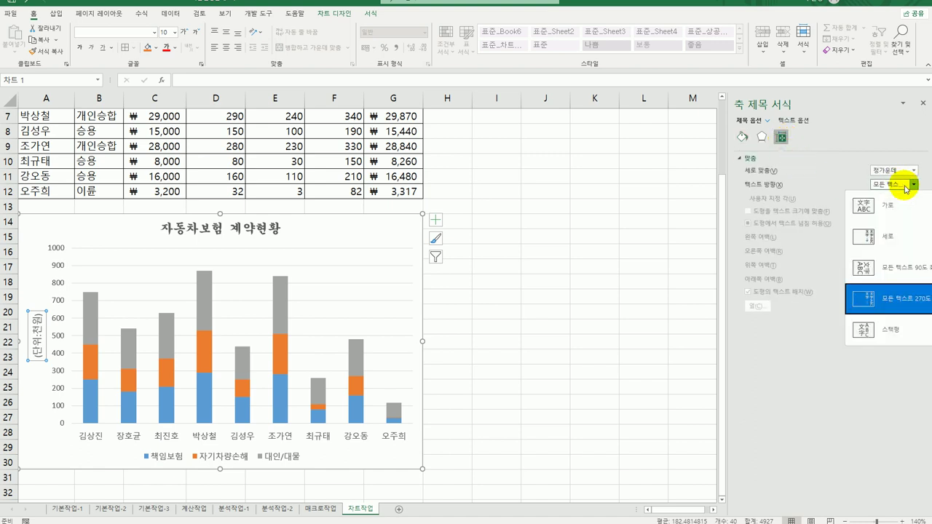
left_click(888, 204)
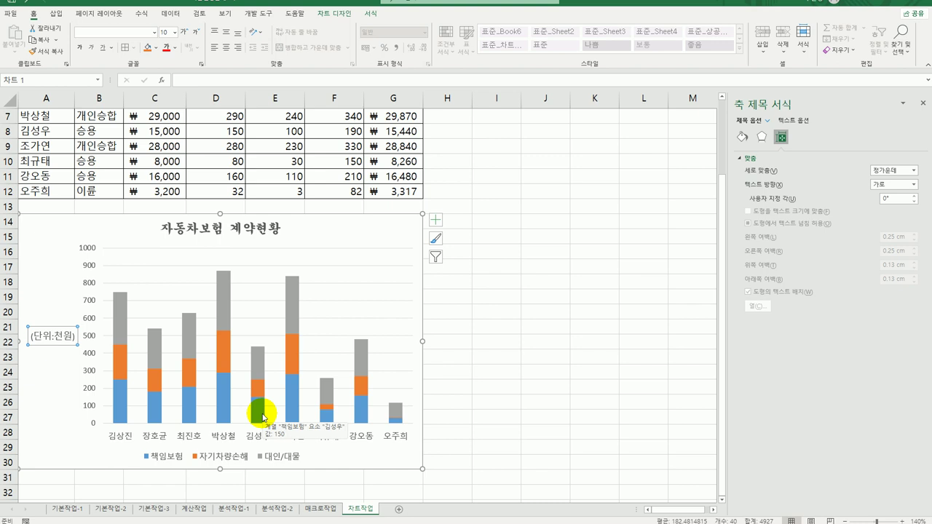
Set the major unit (기본) of the chart's vertical value axis to 200.
left_click(92, 267)
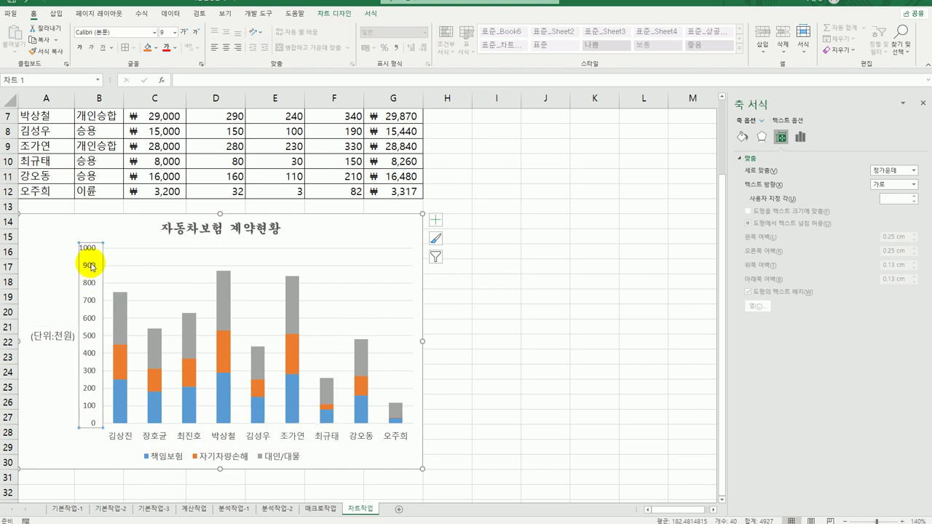
left_click(800, 137)
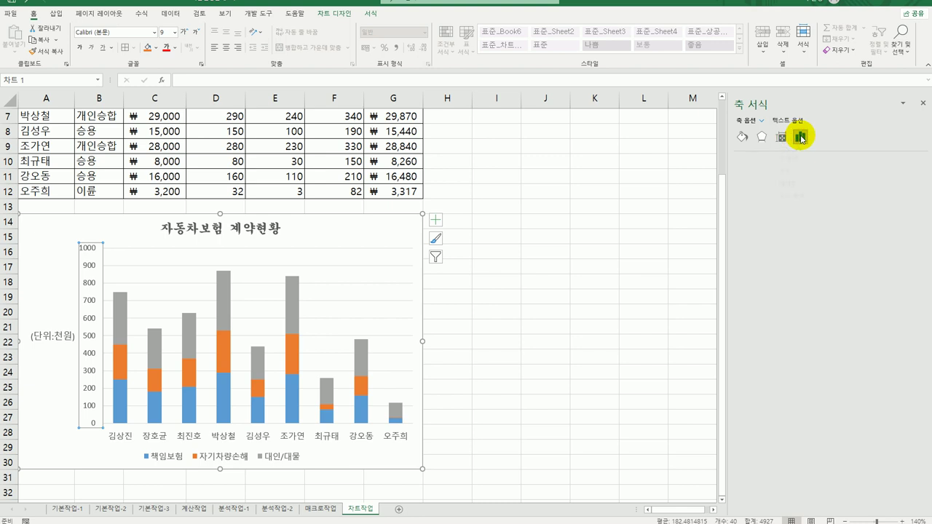
left_click(769, 155)
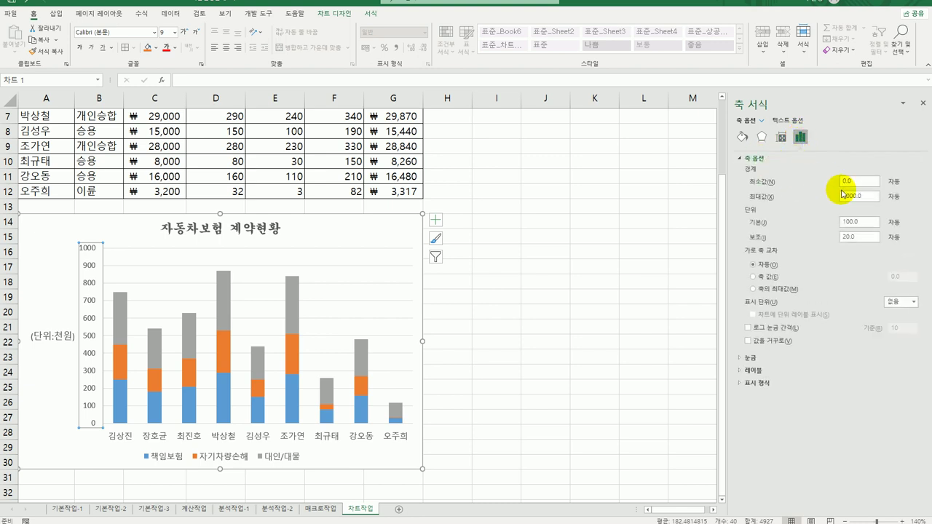
double_click(850, 221)
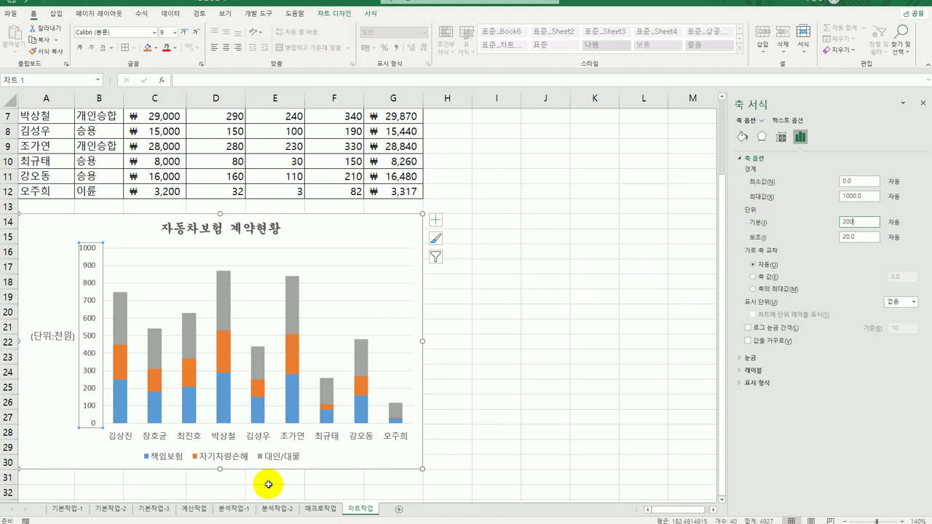
Set the legend position to the top of the chart (위쪽).
left_click(253, 463)
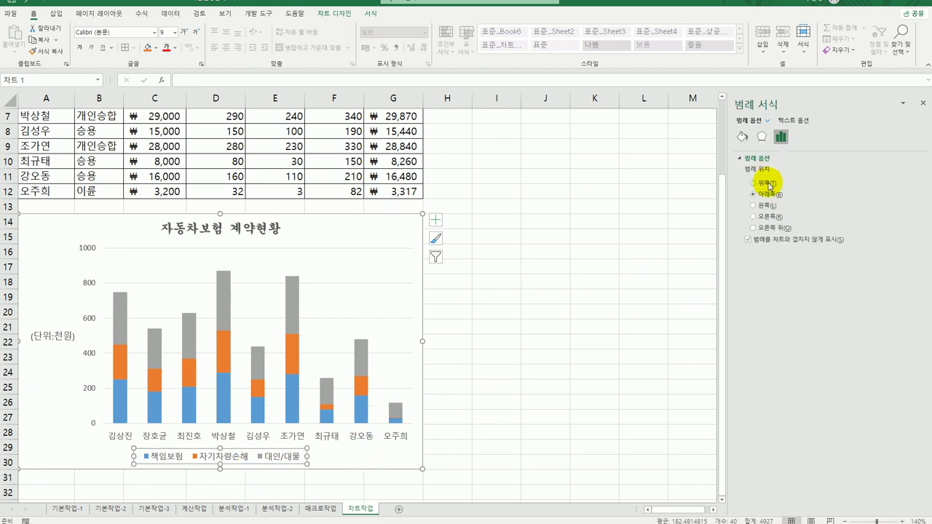
left_click(767, 184)
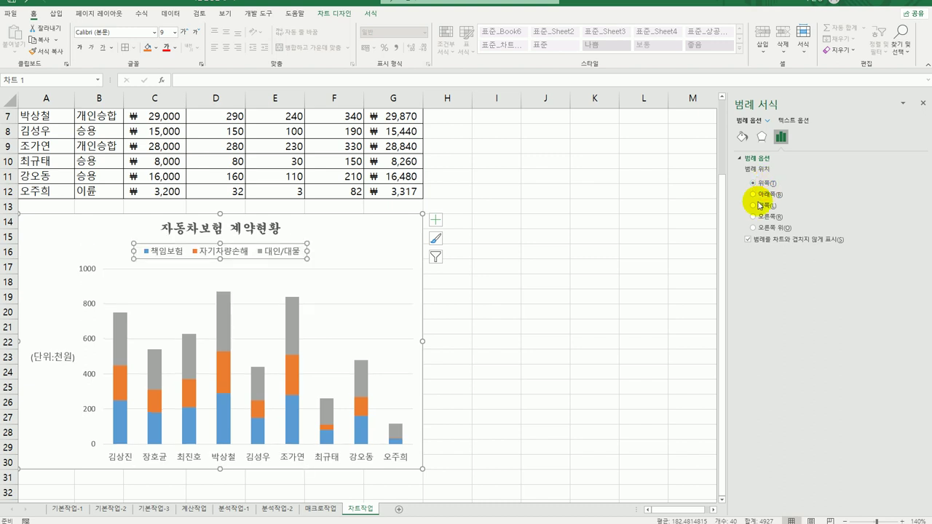
Give the chart area's border rounded corners (둥근 모서리).
left_click(411, 238)
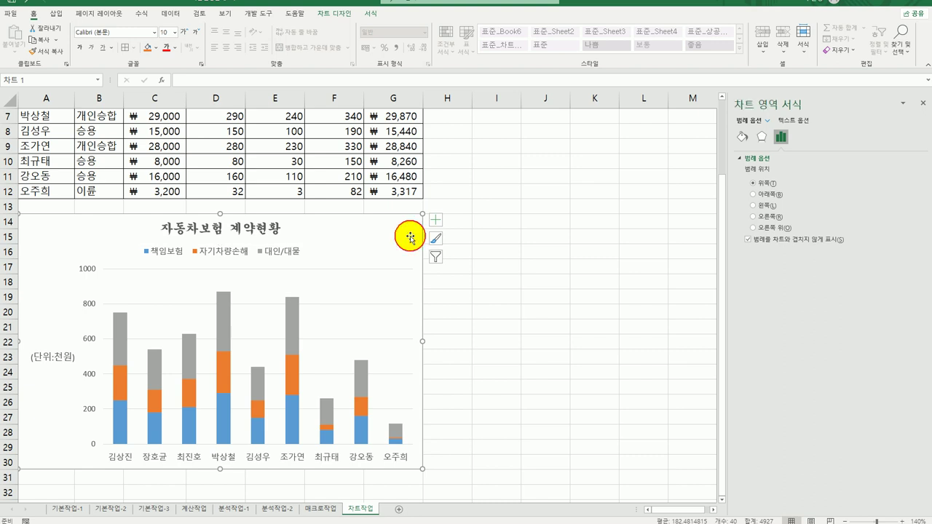
left_click(742, 137)
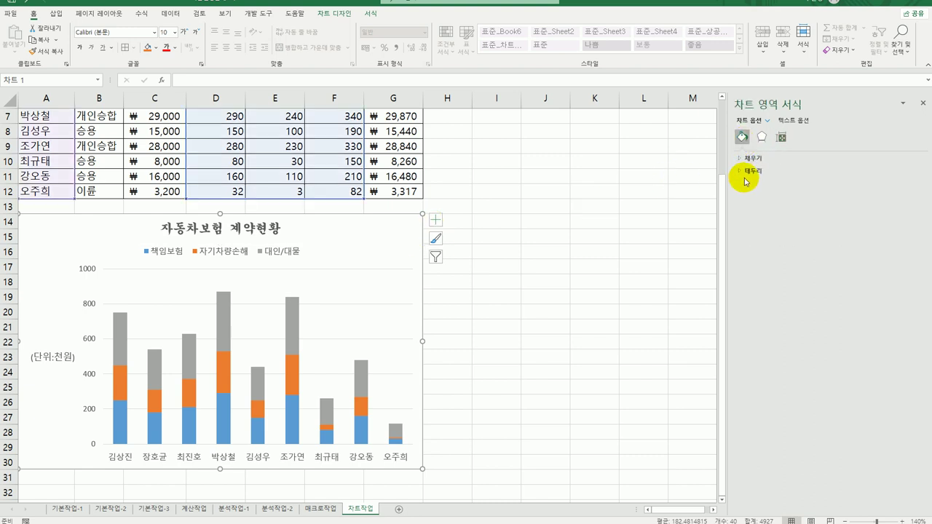
left_click(745, 174)
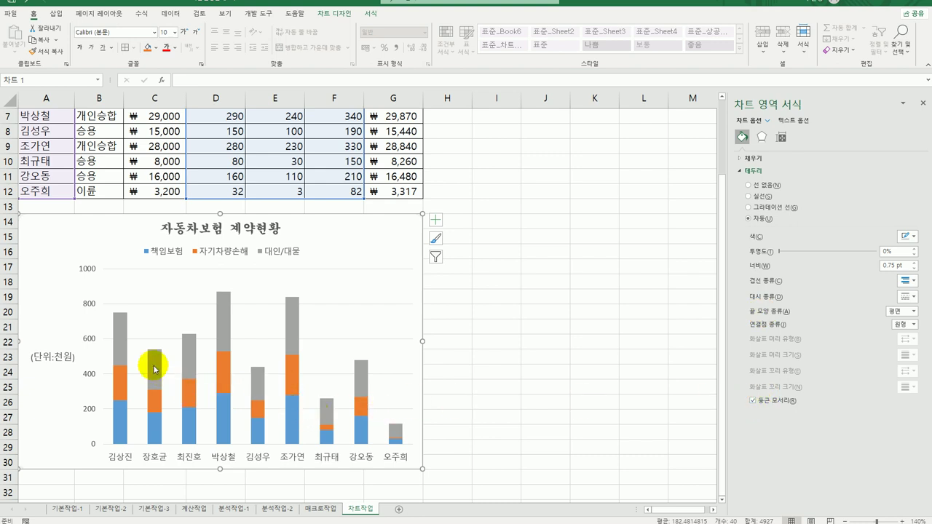
Add centred data labels (가운데 맞춤) to the 대인/대물 series only and deselect the chart.
left_click(227, 318)
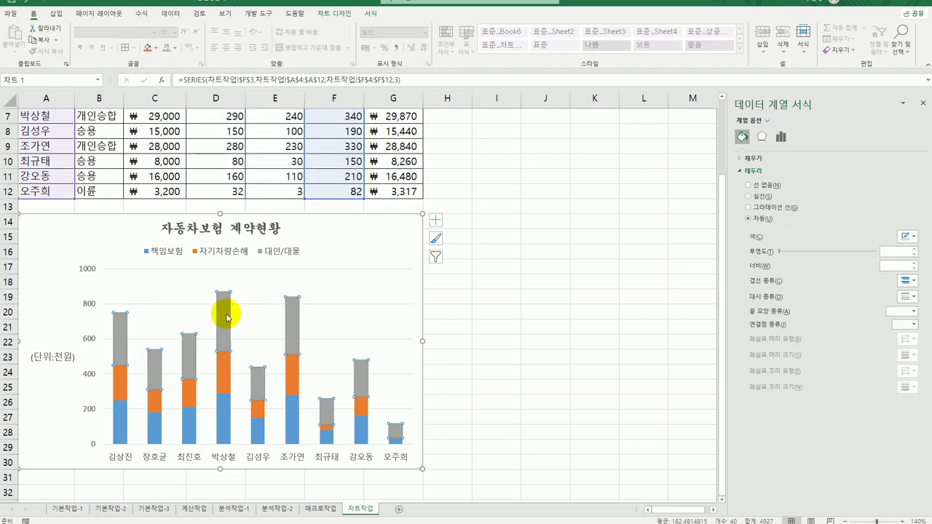
left_click(435, 219)
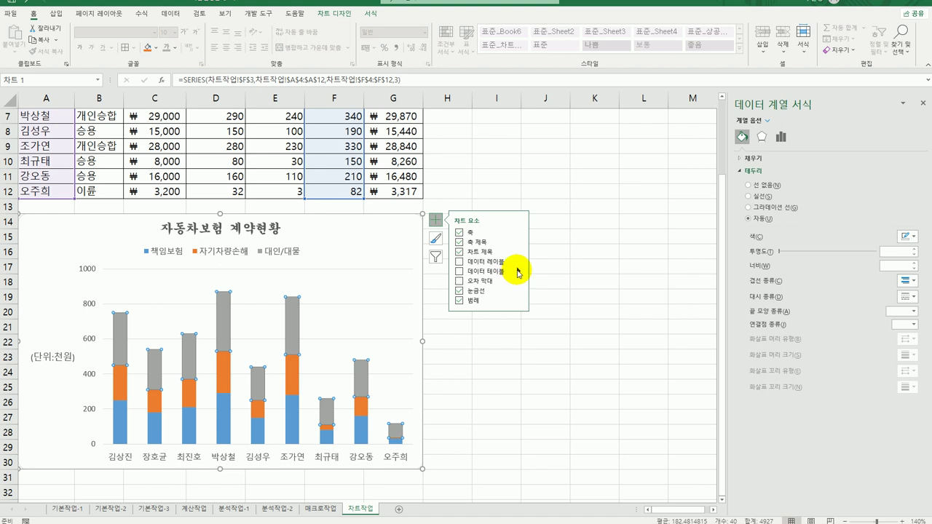
left_click(519, 263)
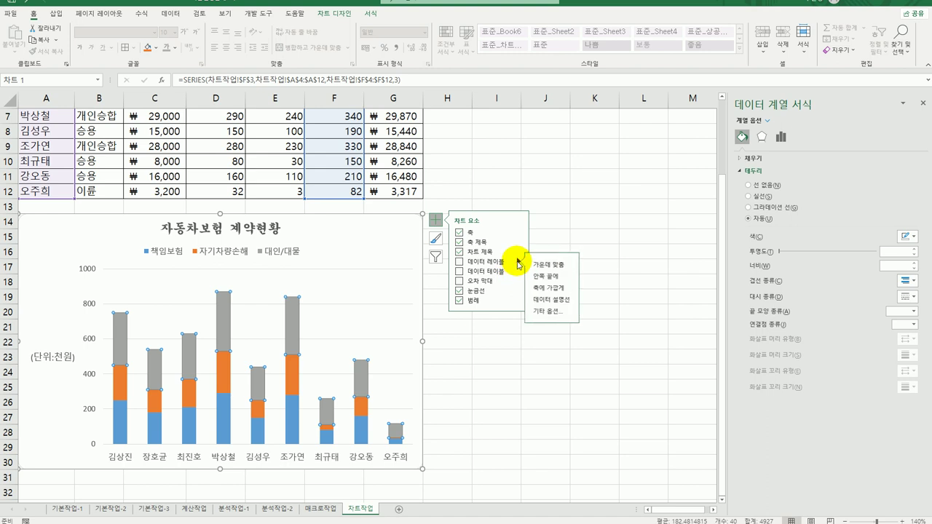
left_click(555, 265)
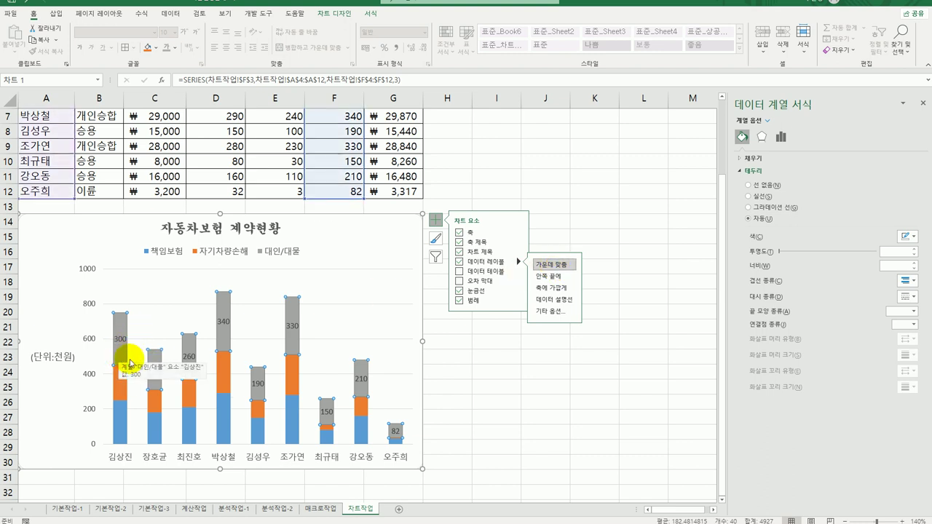
left_click(493, 474)
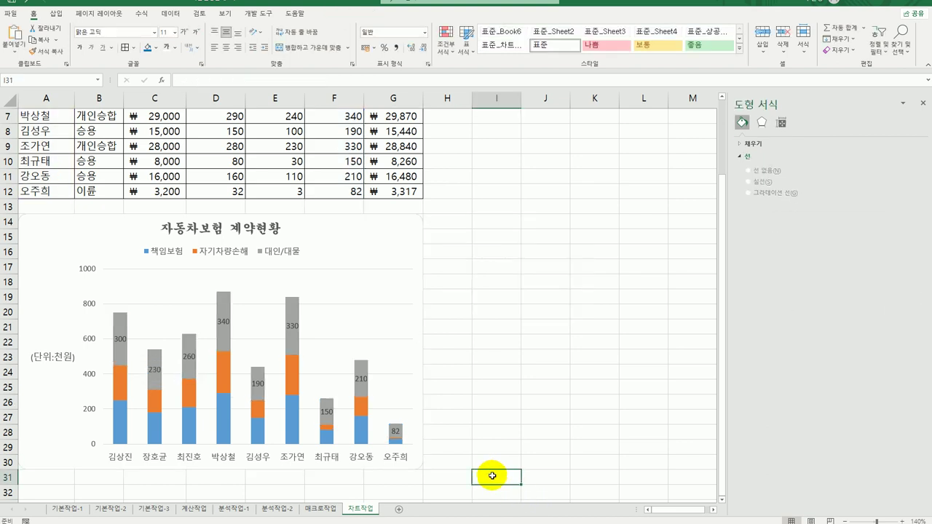
left_click(486, 447)
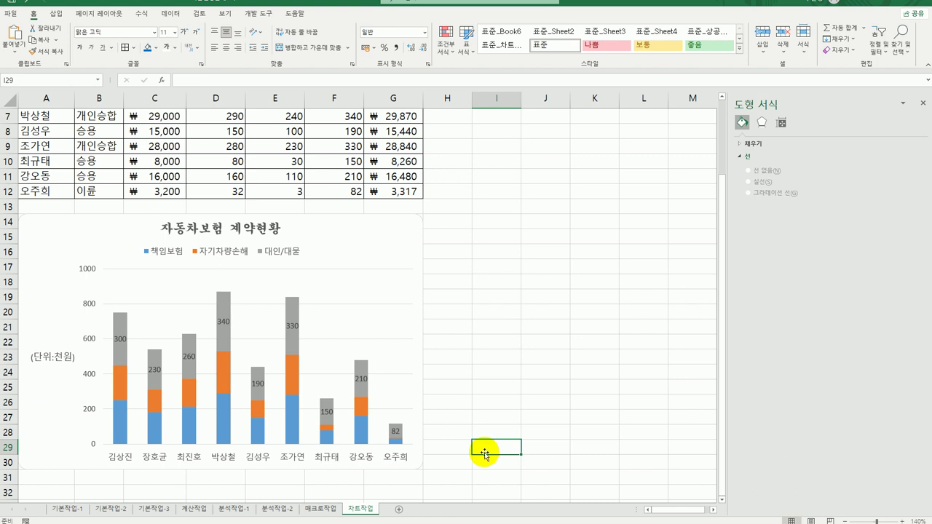